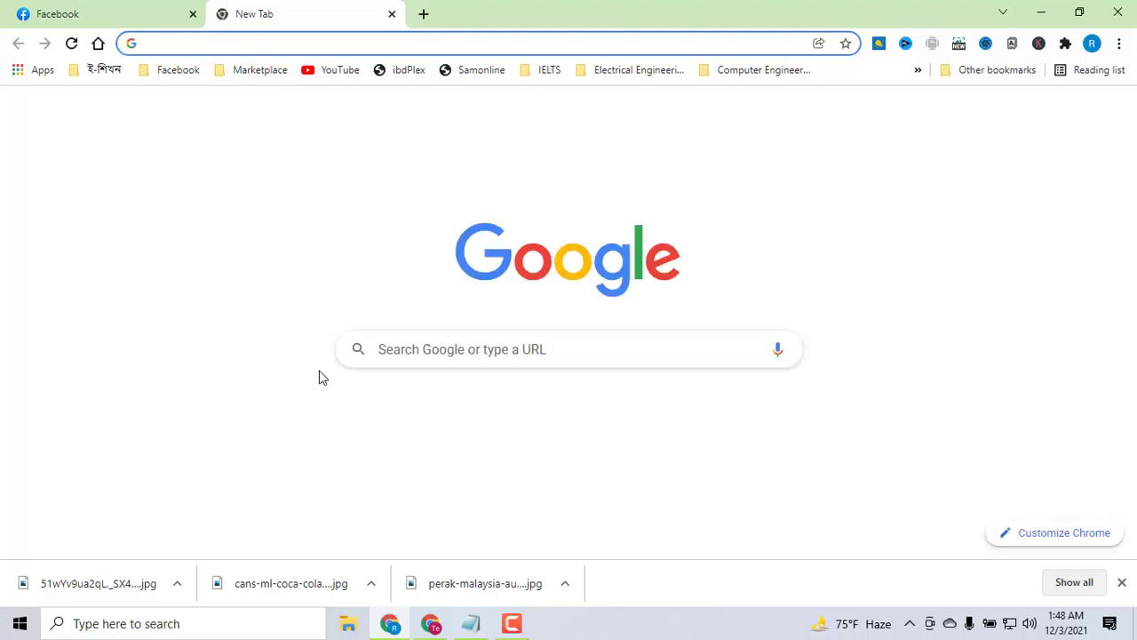
# Search Google for 'canva' from the Chrome New Tab page
pyautogui.click(428, 355)
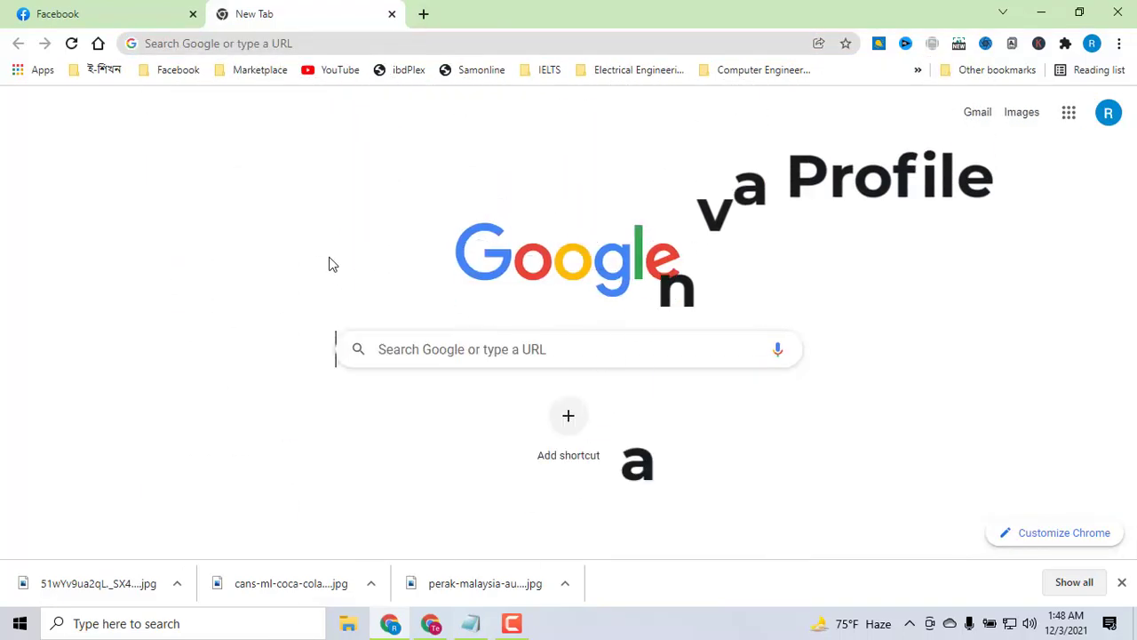
pyautogui.click(405, 346)
pyautogui.click(396, 391)
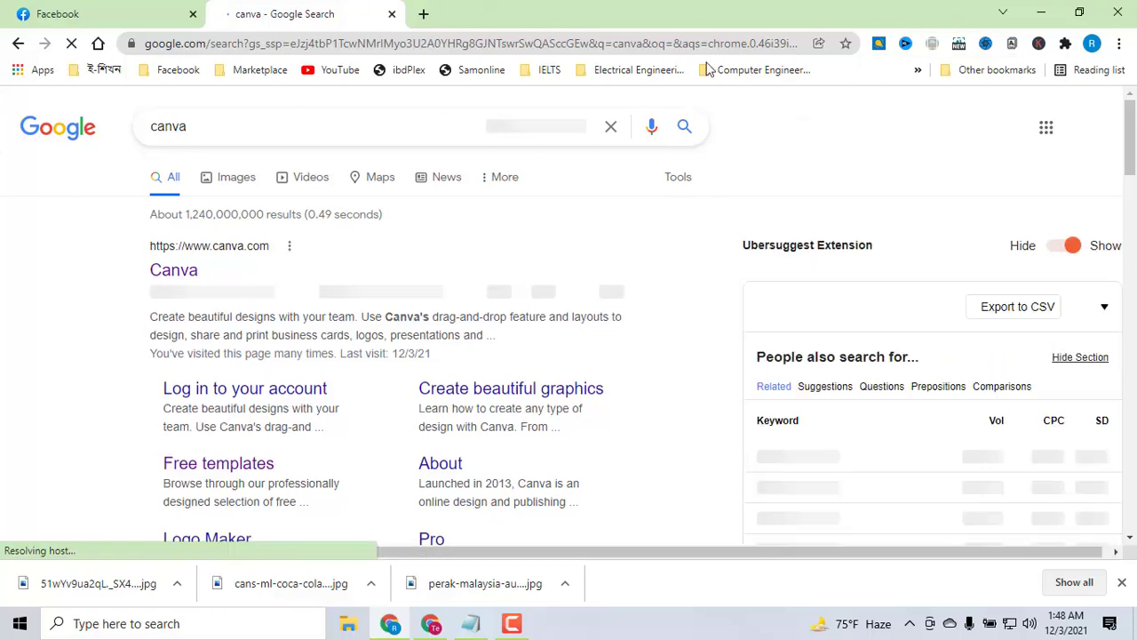
# Open canva.com and enter a custom design size of 850 × 1080 px
pyautogui.click(160, 272)
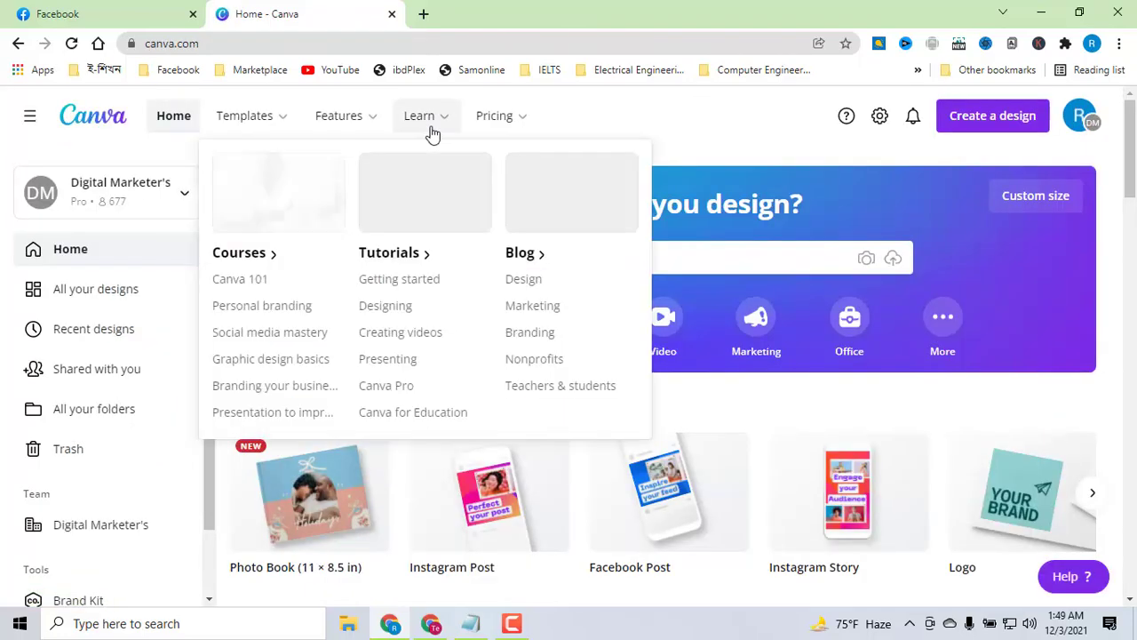
pyautogui.click(150, 298)
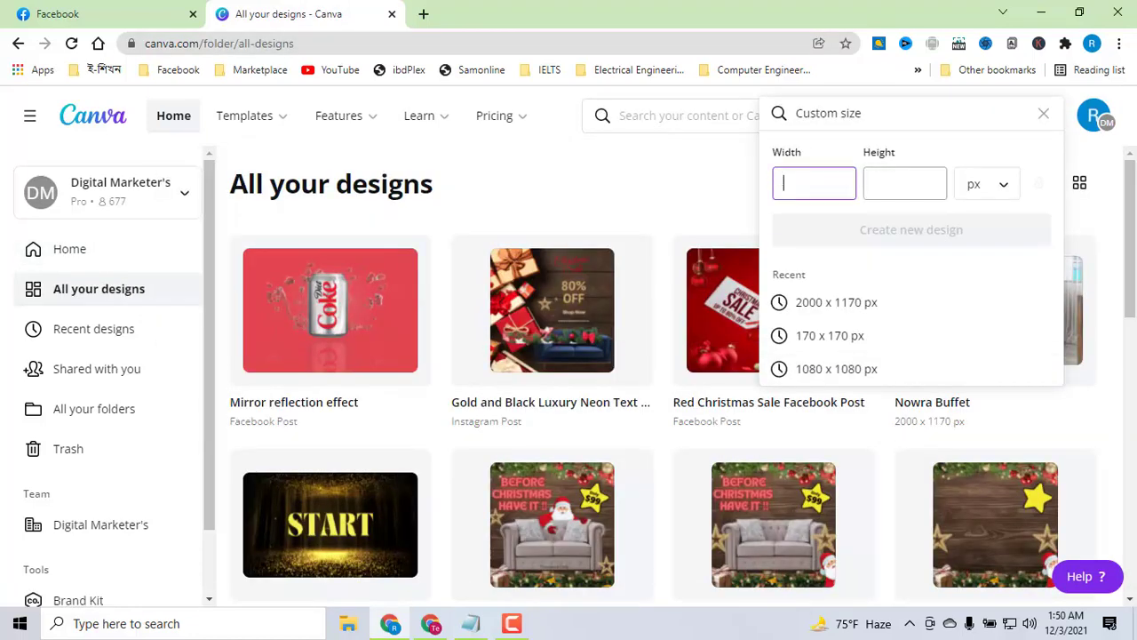
pyautogui.write('1080')
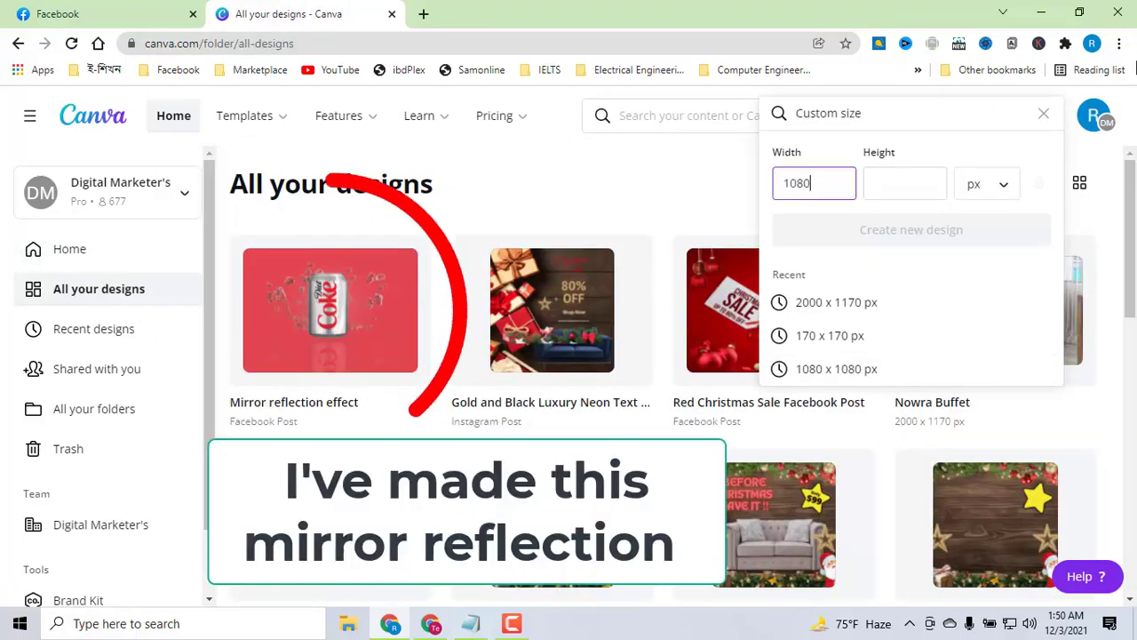
pyautogui.click(911, 181)
pyautogui.write('50')
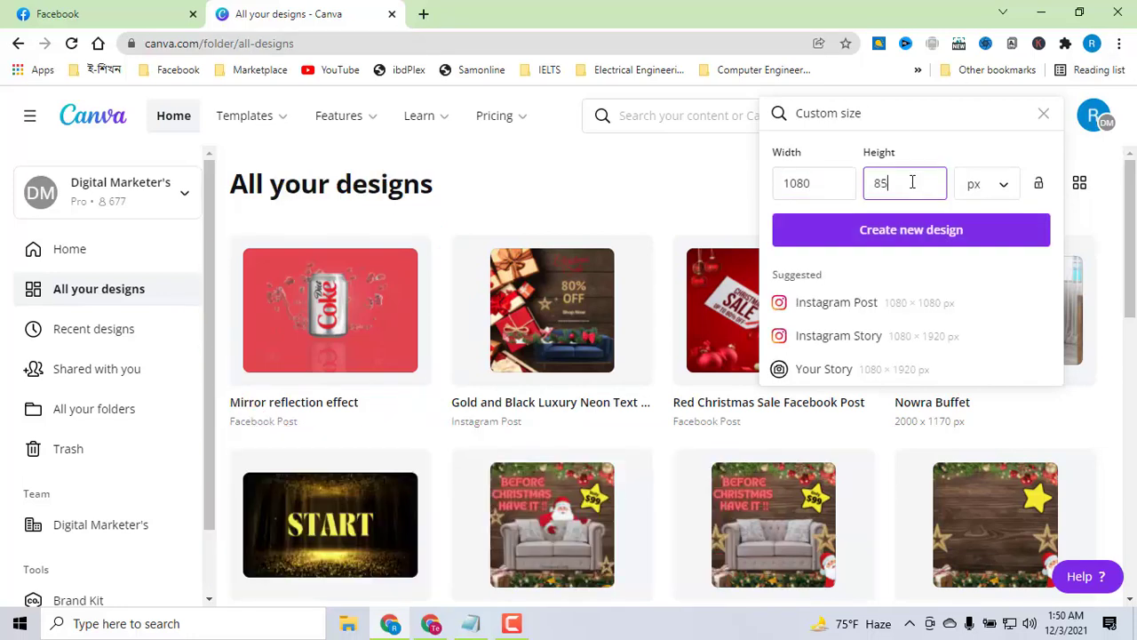
pyautogui.click(822, 182)
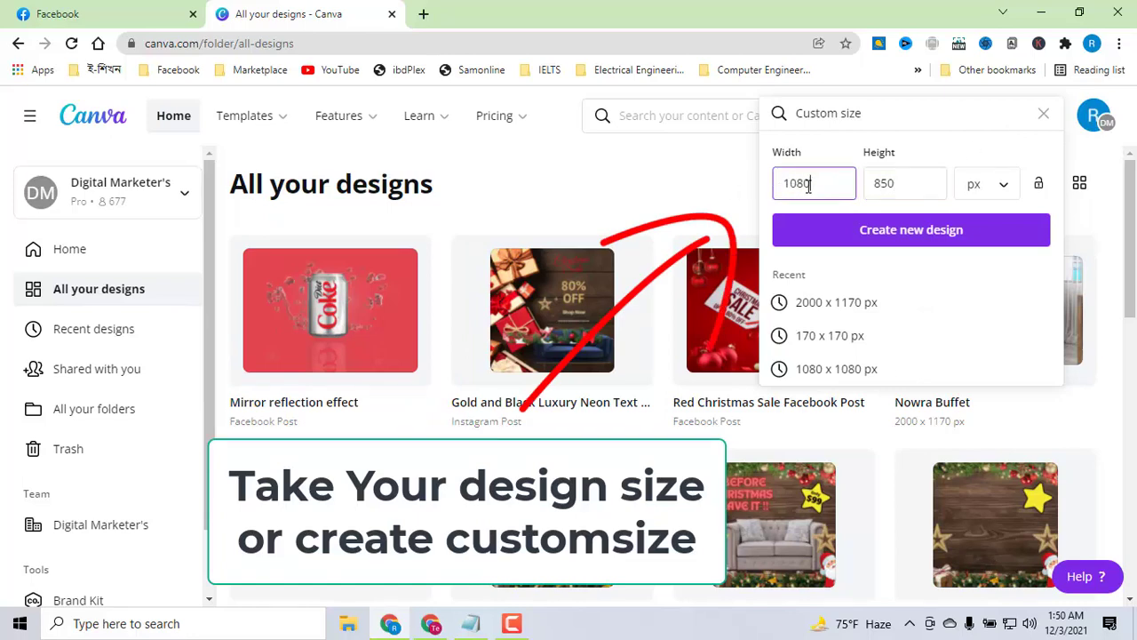
pyautogui.write('8')
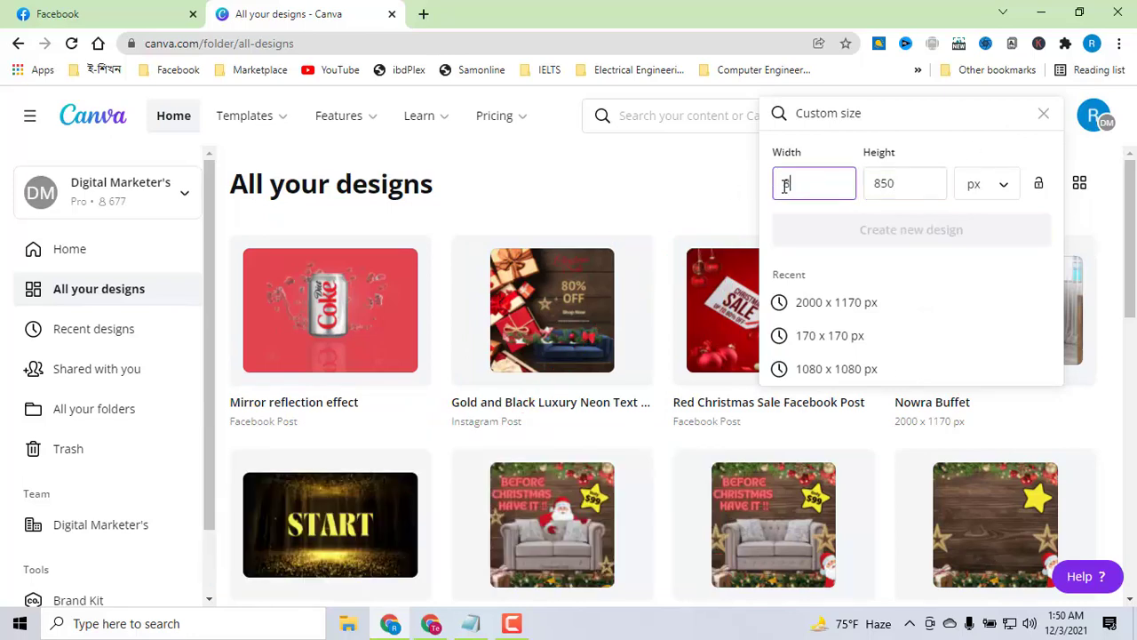
pyautogui.write('50')
pyautogui.click(909, 185)
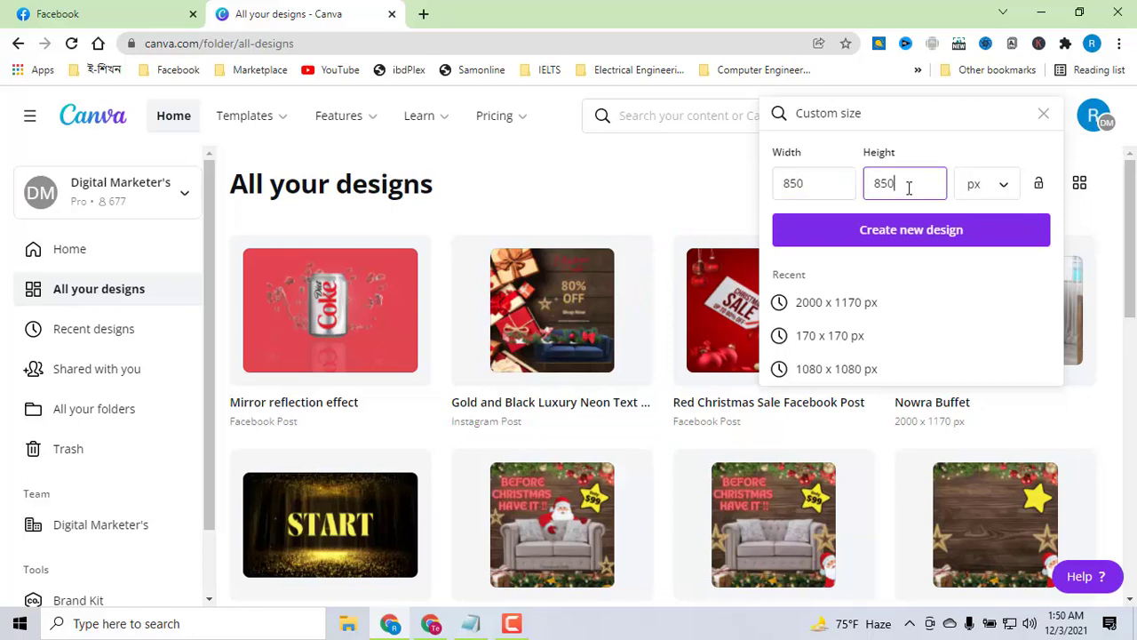
pyautogui.write('10')
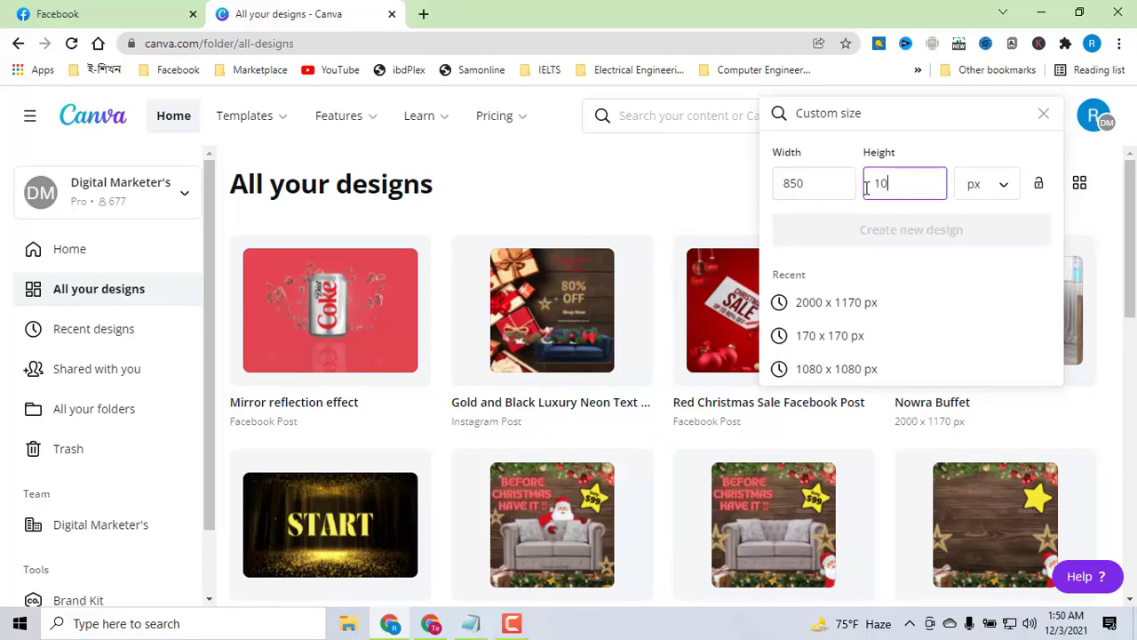
pyautogui.write('80')
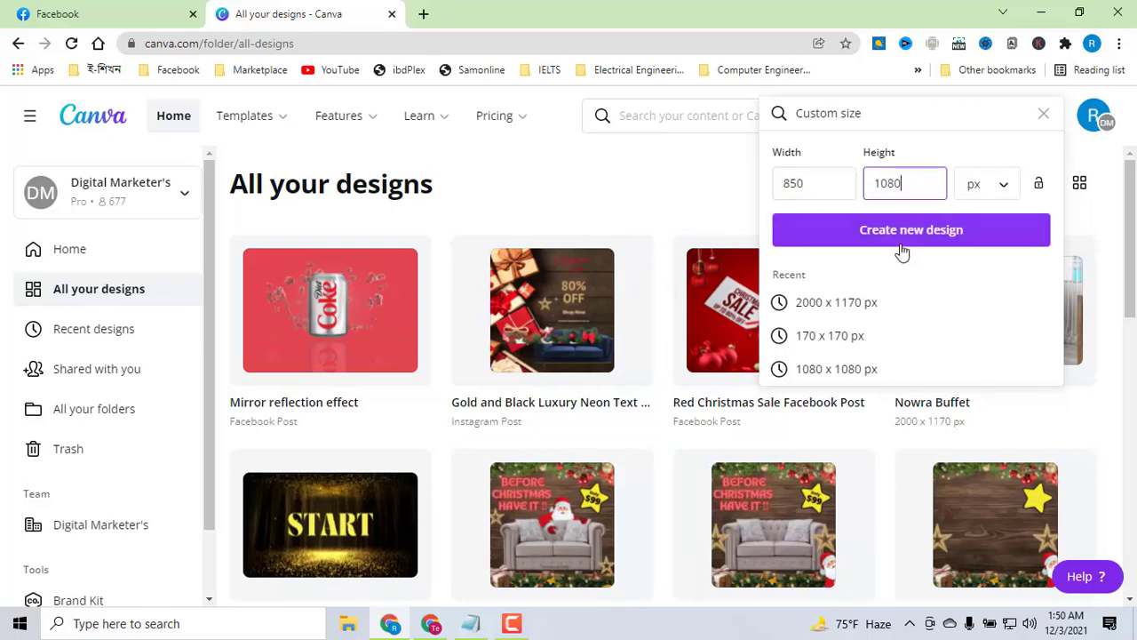
# Create the blank 850 × 1080 px design and open it in the editor
pyautogui.click(900, 238)
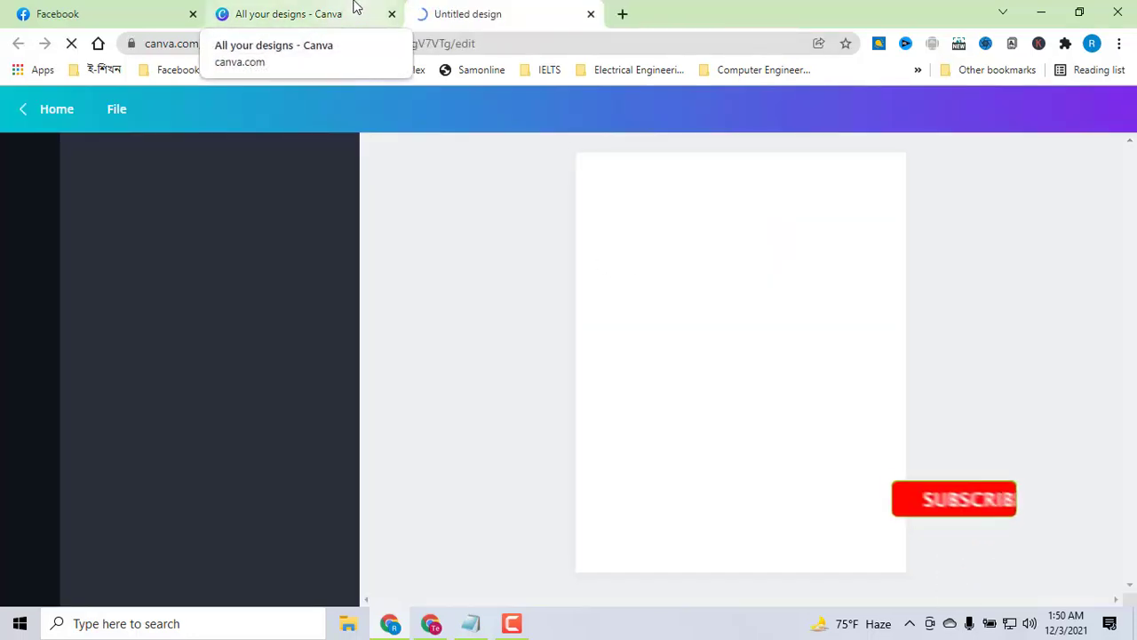
pyautogui.click(374, 13)
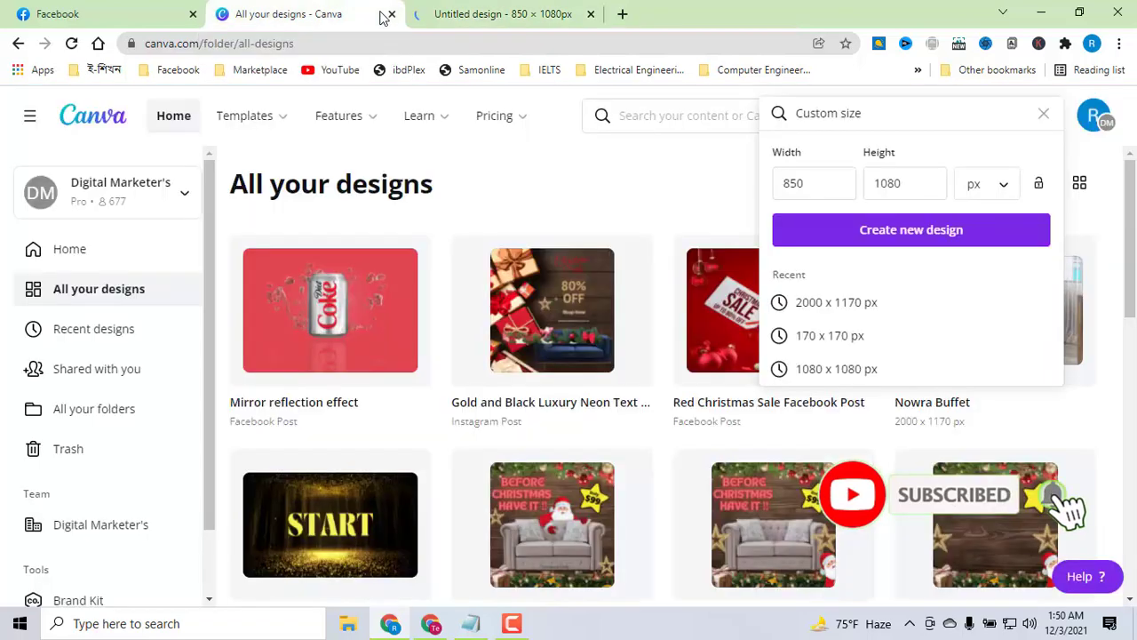
pyautogui.click(475, 9)
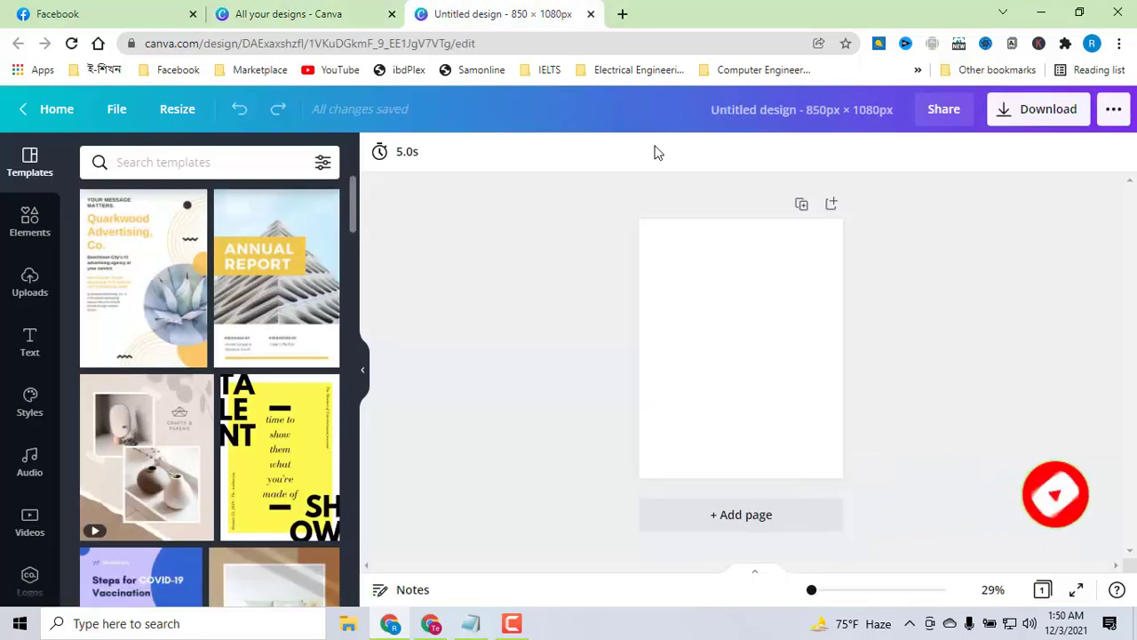
pyautogui.click(779, 338)
pyautogui.click(577, 313)
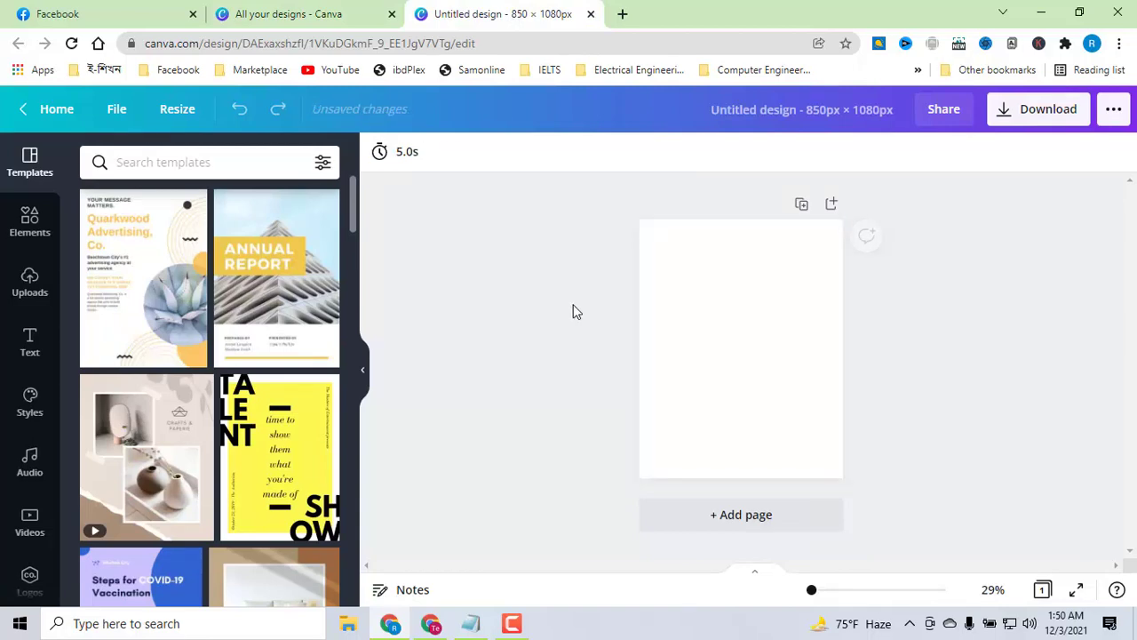
pyautogui.click(724, 311)
# Search Elements for 'gradient' and browse the results
pyautogui.click(29, 222)
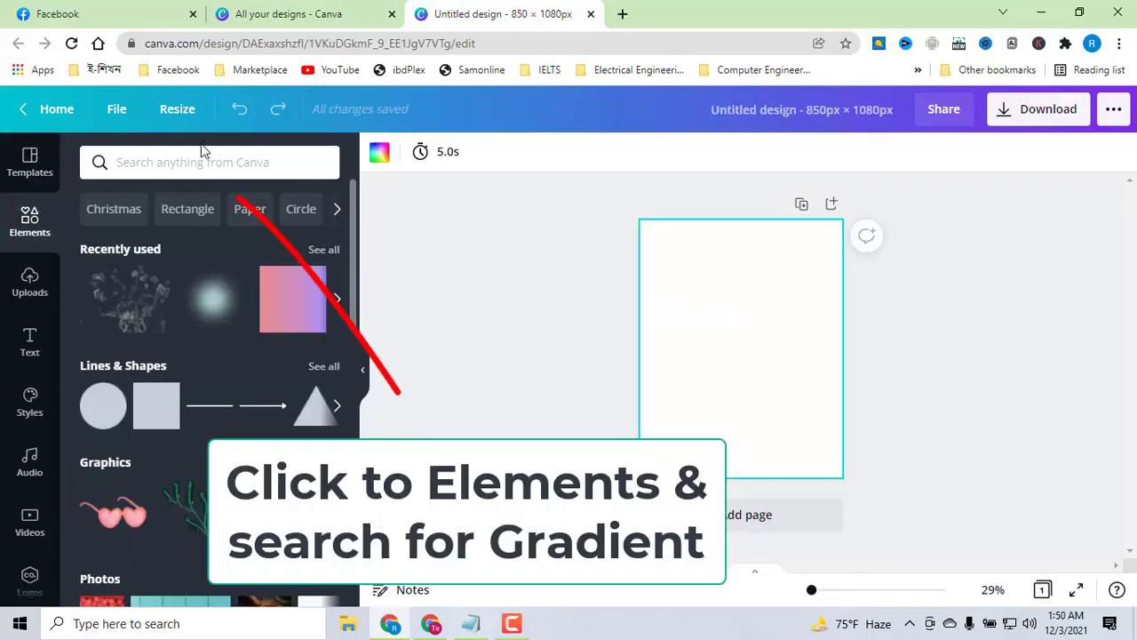
pyautogui.click(194, 160)
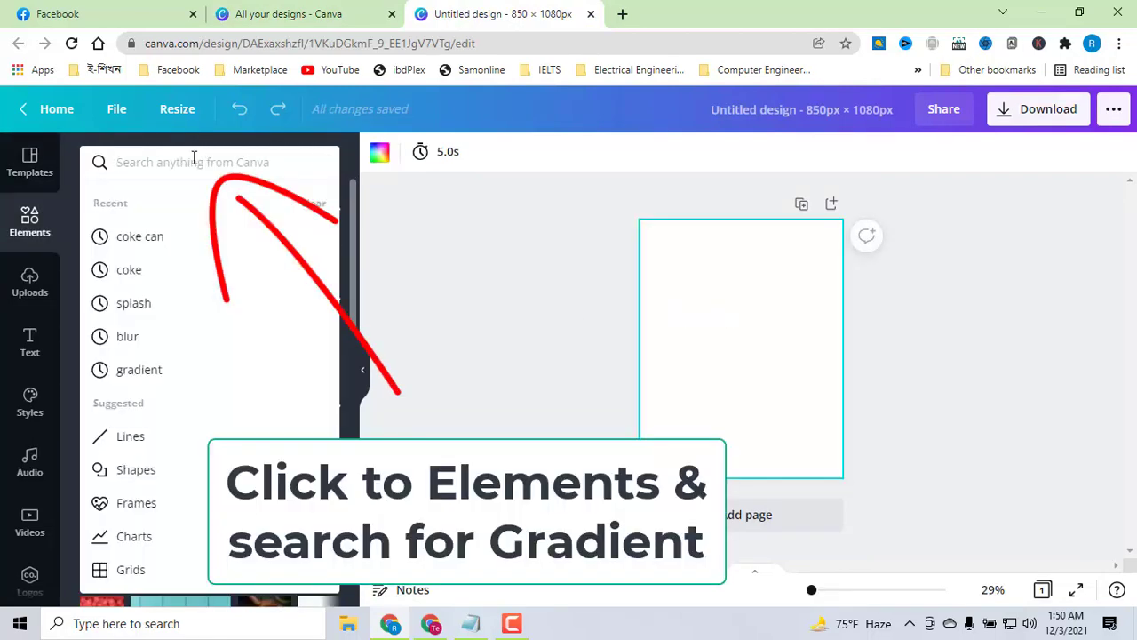
pyautogui.write('g')
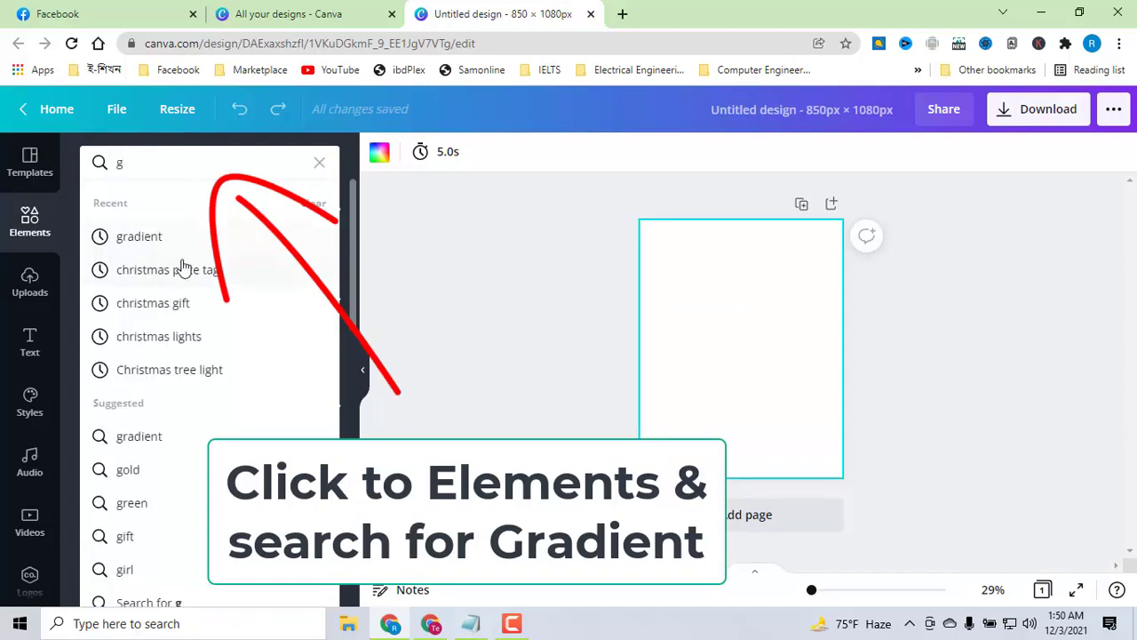
pyautogui.click(175, 240)
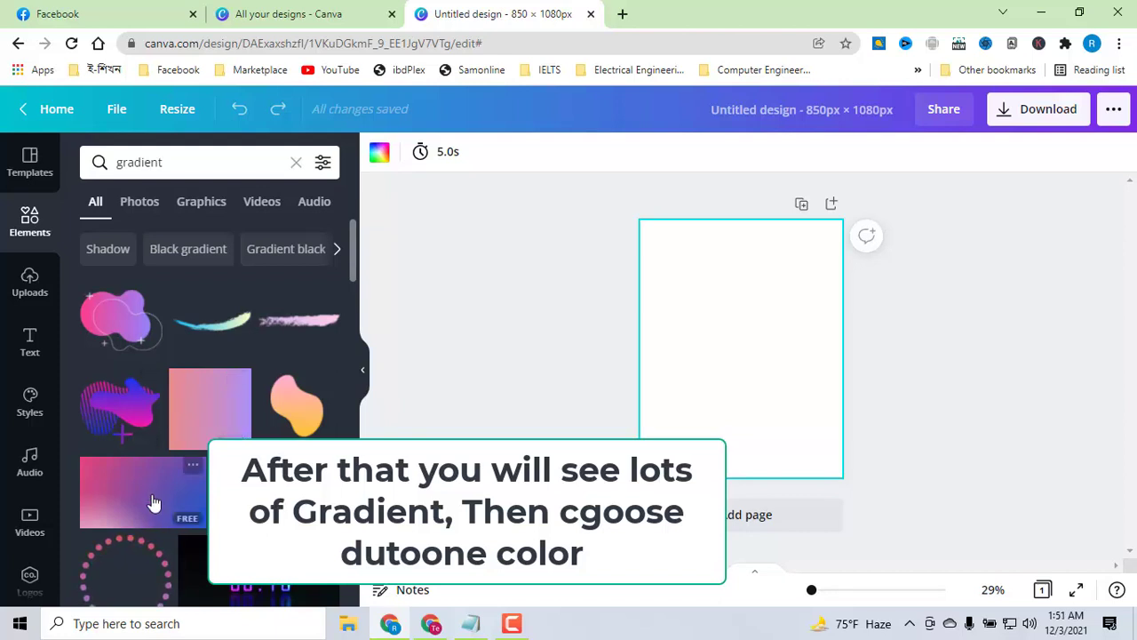
pyautogui.scroll(-1, 151, 446)
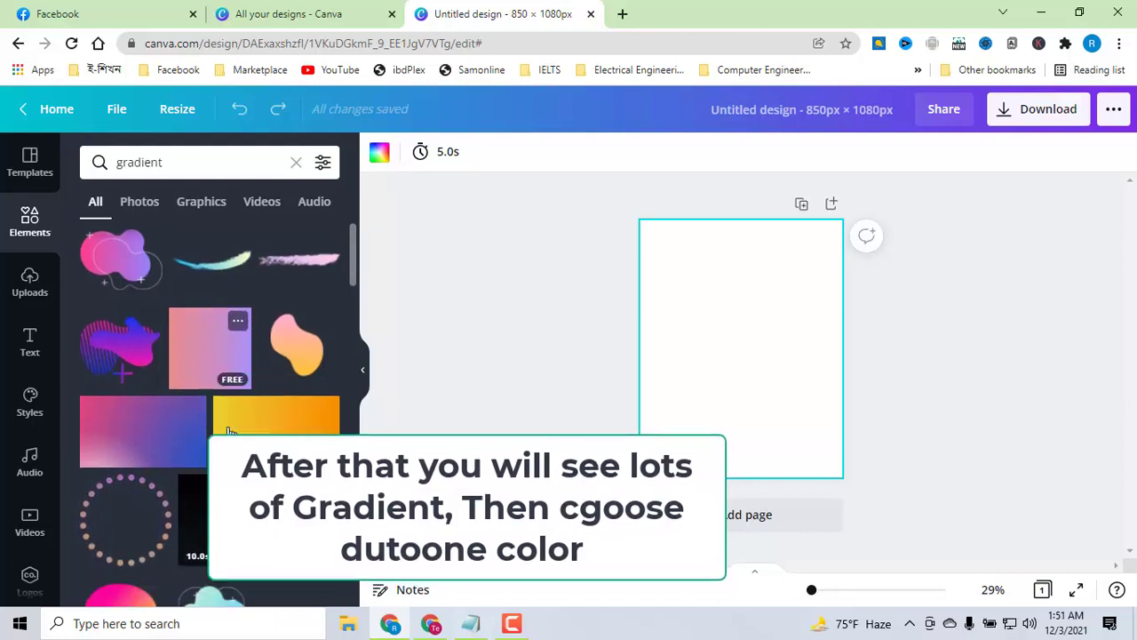
pyautogui.scroll(-1, 151, 446)
pyautogui.scroll(-2, 151, 446)
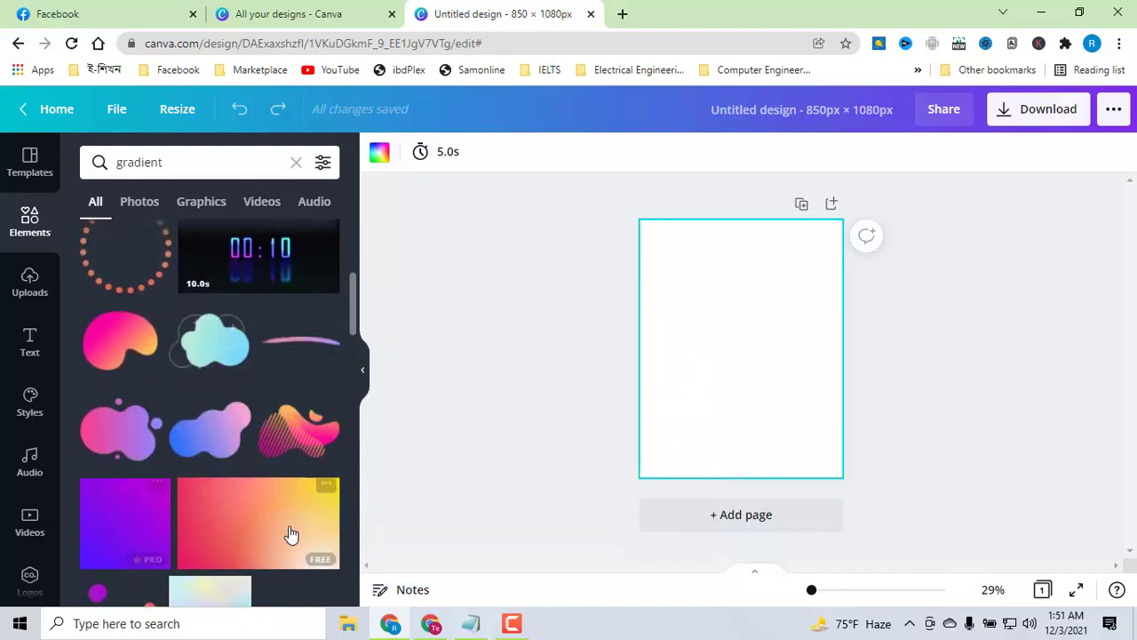
pyautogui.scroll(-1, 240, 490)
pyautogui.scroll(-1, 244, 487)
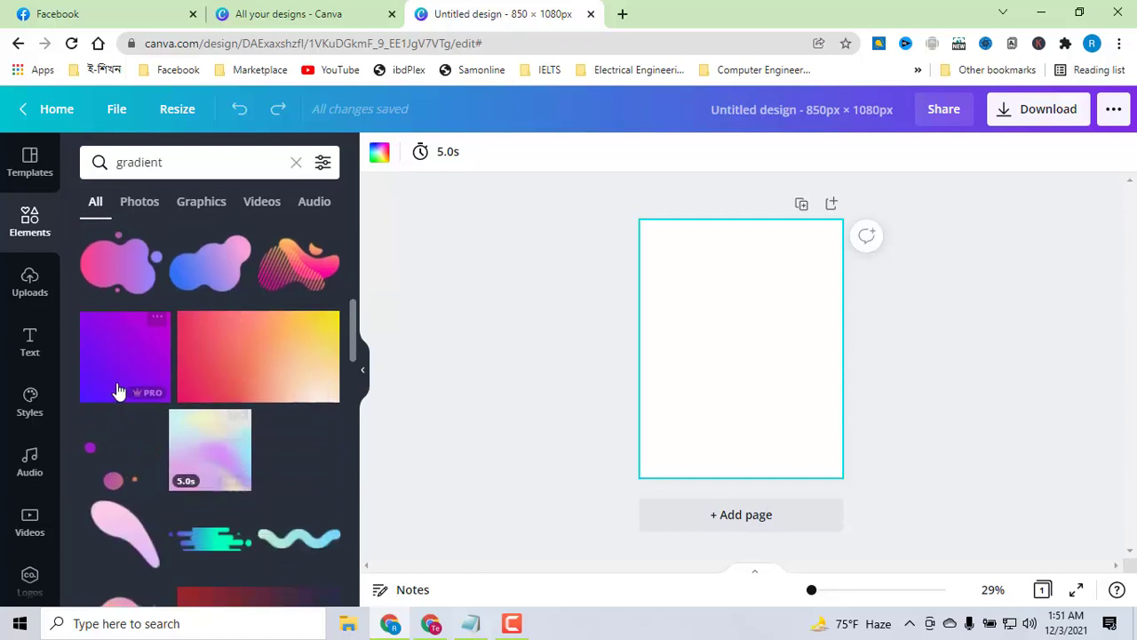
pyautogui.scroll(2, 172, 395)
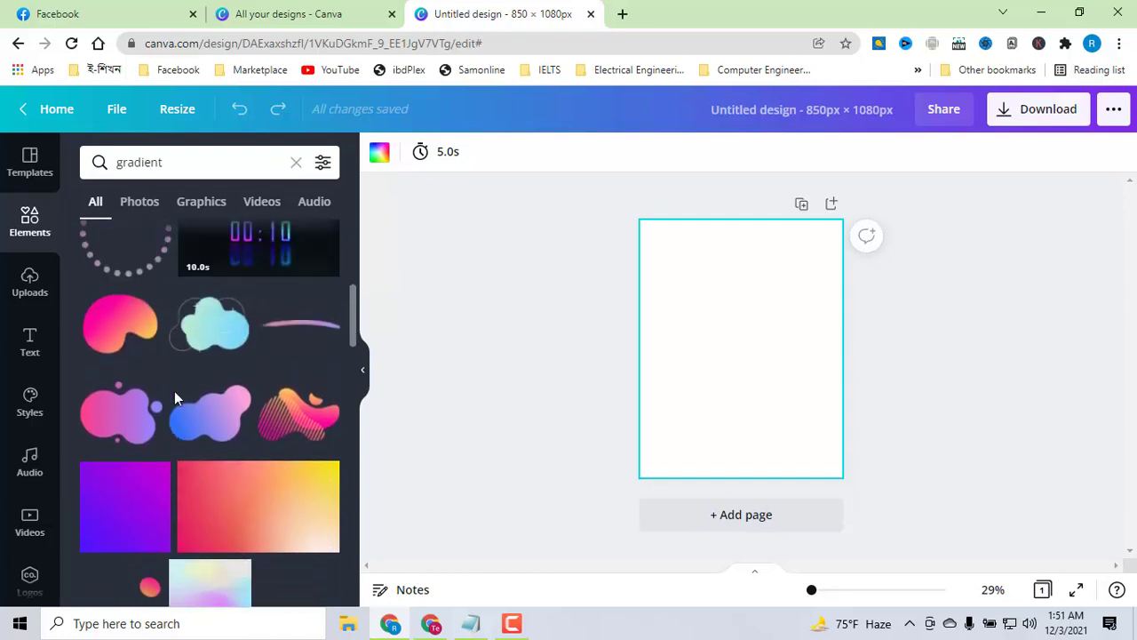
pyautogui.scroll(2, 174, 396)
pyautogui.scroll(1, 176, 399)
pyautogui.scroll(1, 174, 396)
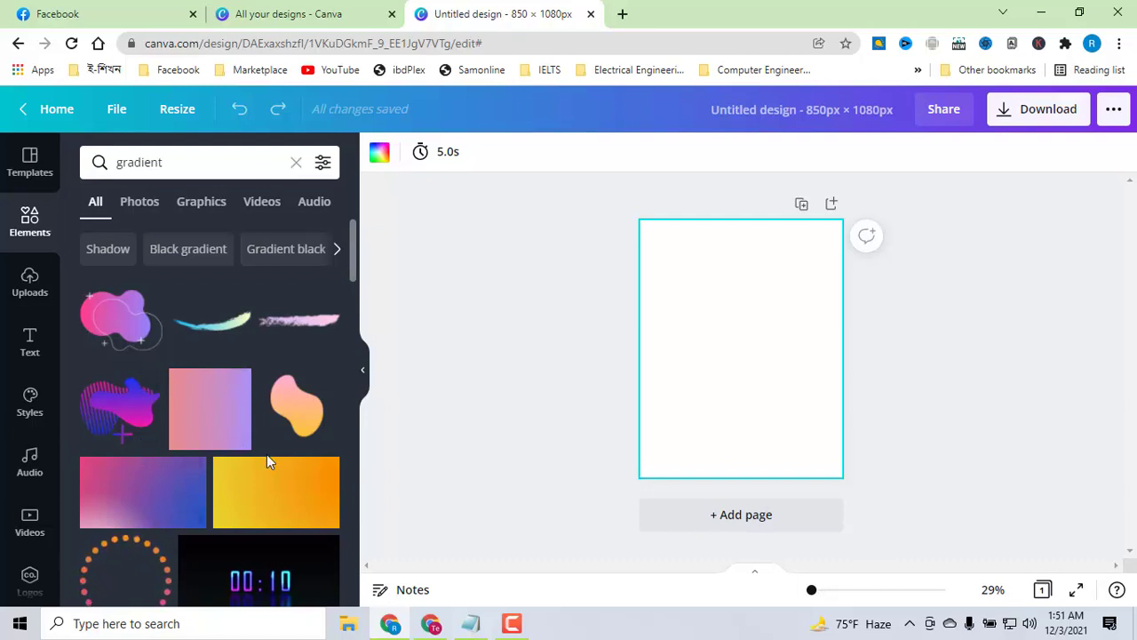
pyautogui.scroll(-2, 268, 442)
pyautogui.scroll(-2, 268, 441)
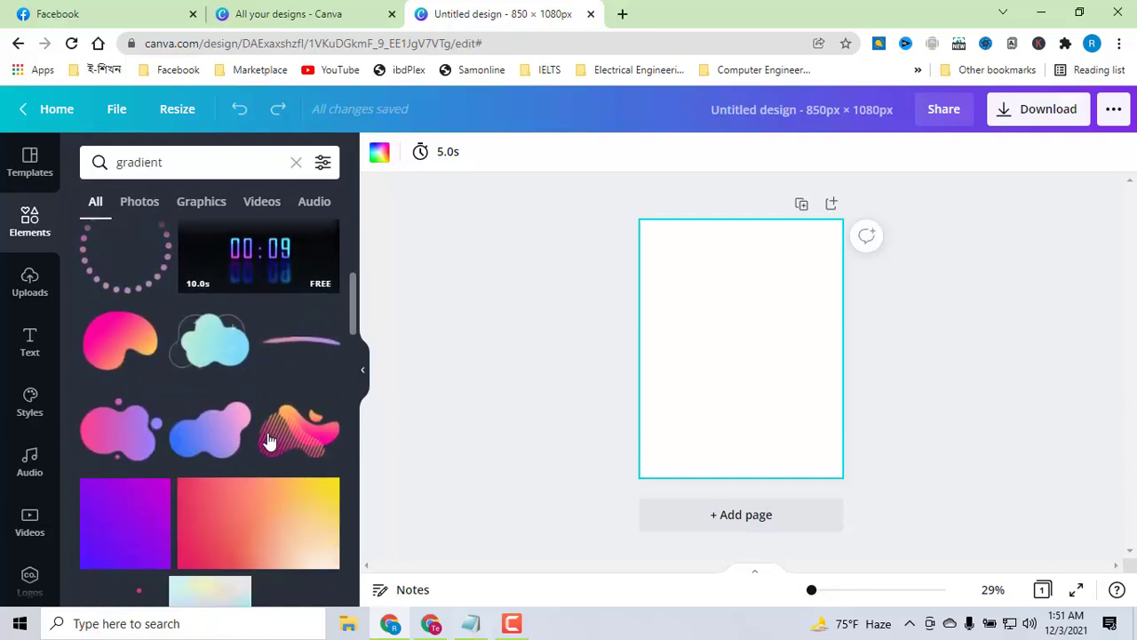
pyautogui.scroll(-3, 269, 440)
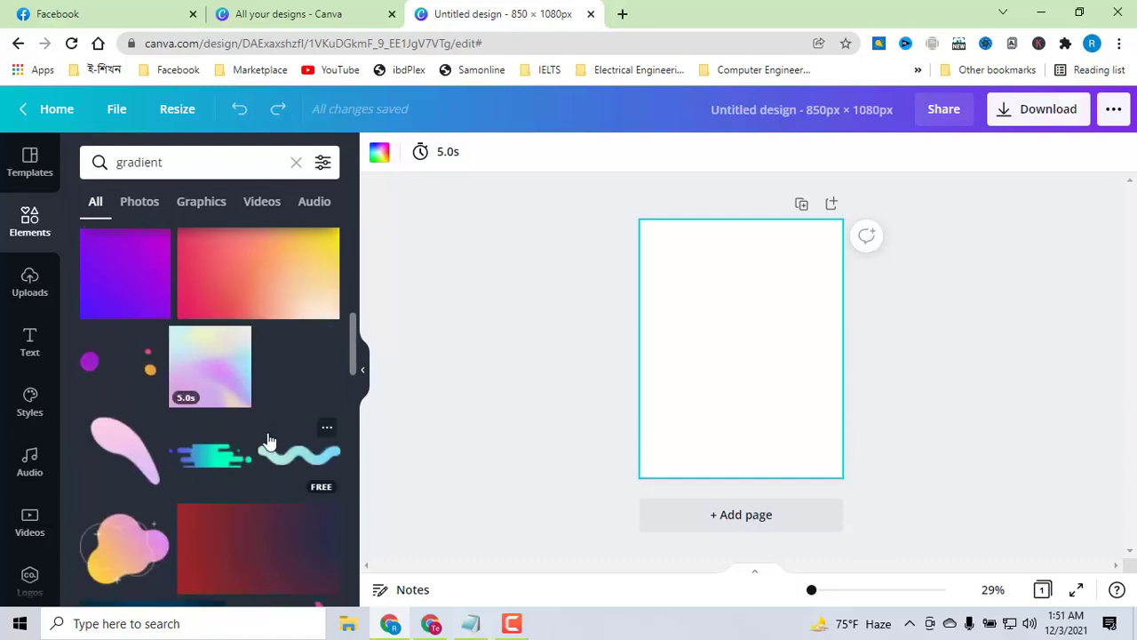
# Try several gradient elements, keeping the pink-purple and teal-to-purple gradients on the page
pyautogui.click(96, 282)
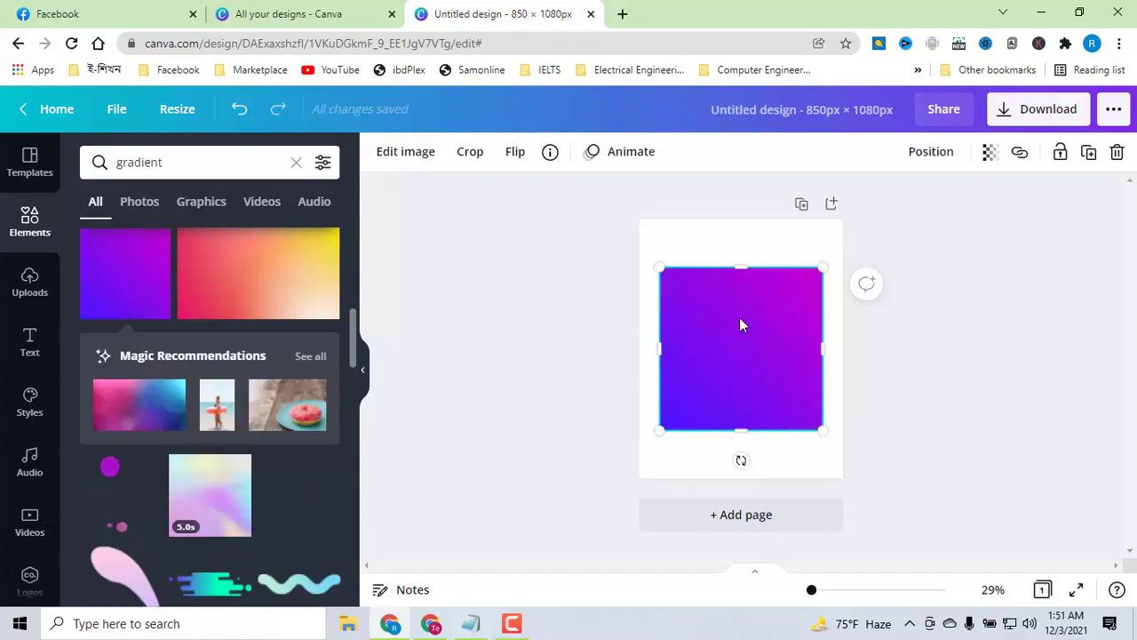
pyautogui.click(1116, 152)
pyautogui.scroll(3, 260, 446)
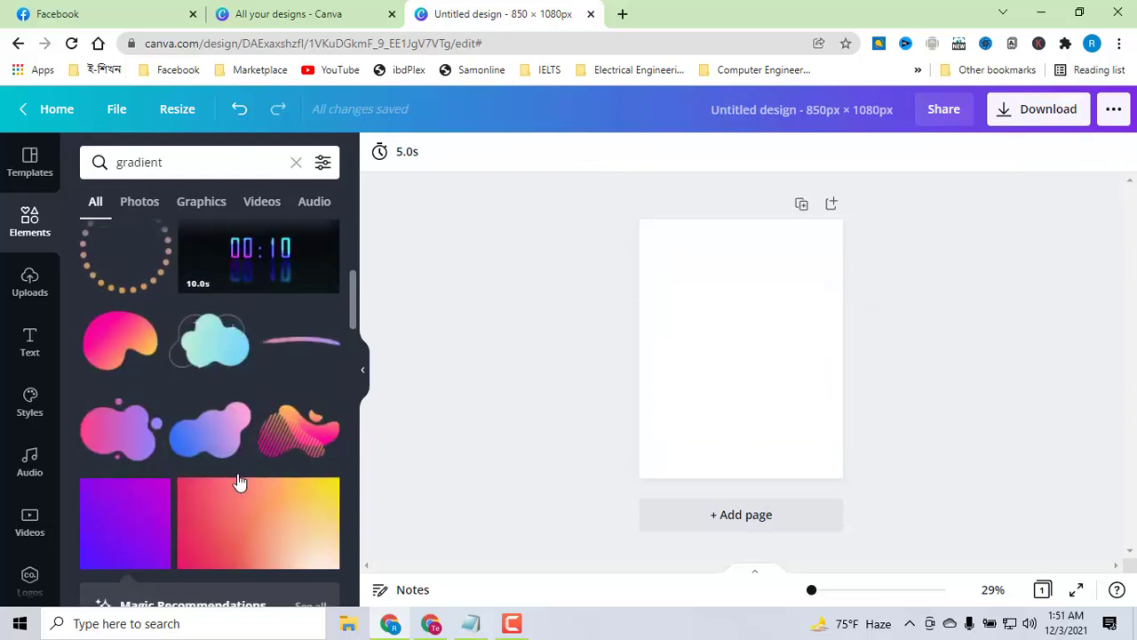
pyautogui.click(234, 531)
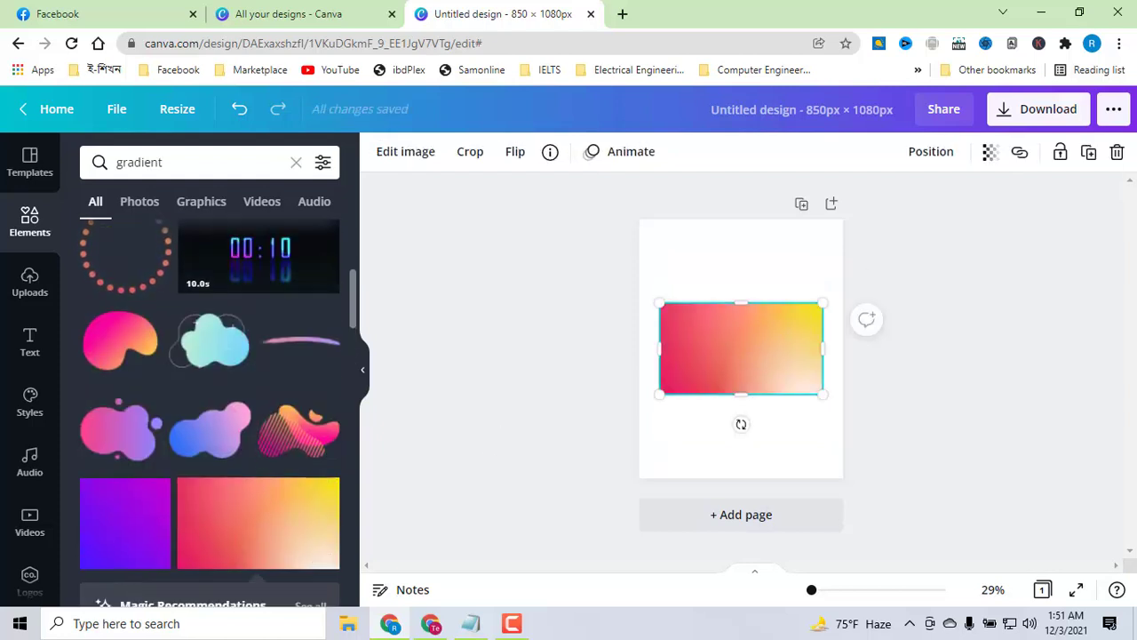
pyautogui.click(1116, 152)
pyautogui.scroll(2, 294, 398)
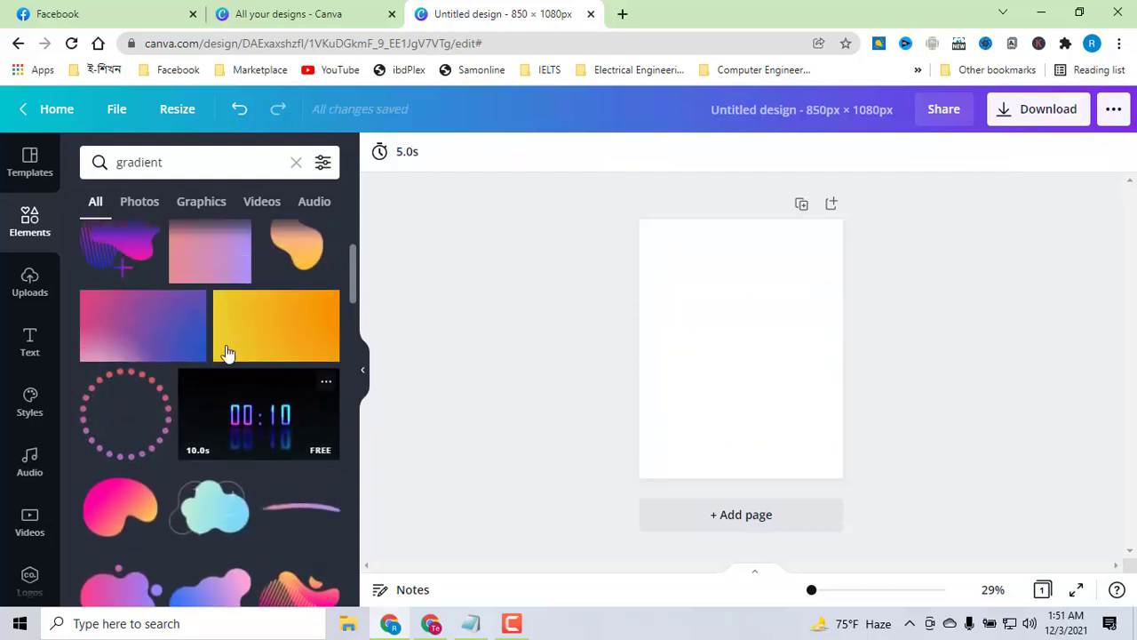
pyautogui.click(204, 267)
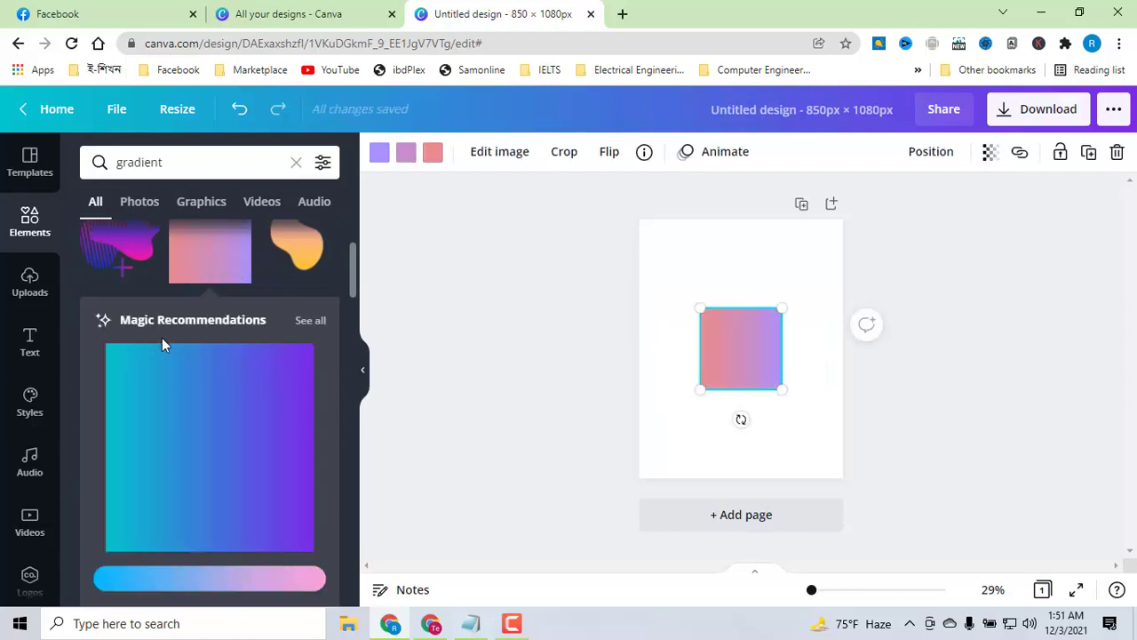
pyautogui.click(238, 465)
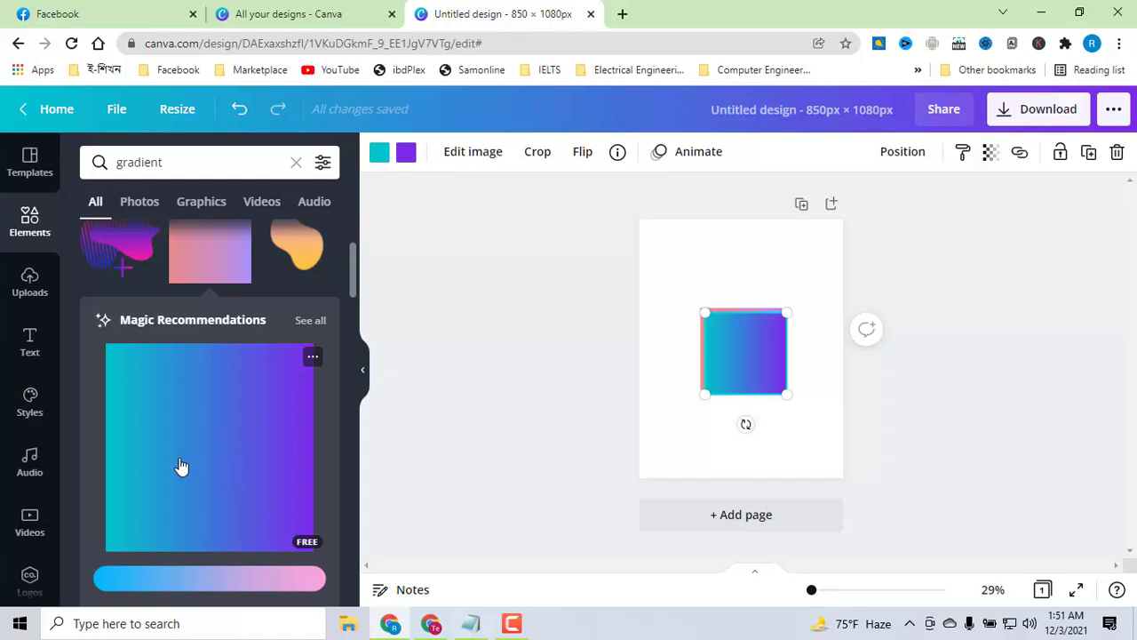
# Delete the pink gradient and stretch the teal-to-purple gradient over the whole page
pyautogui.moveTo(736, 363); pyautogui.dragTo(748, 449)
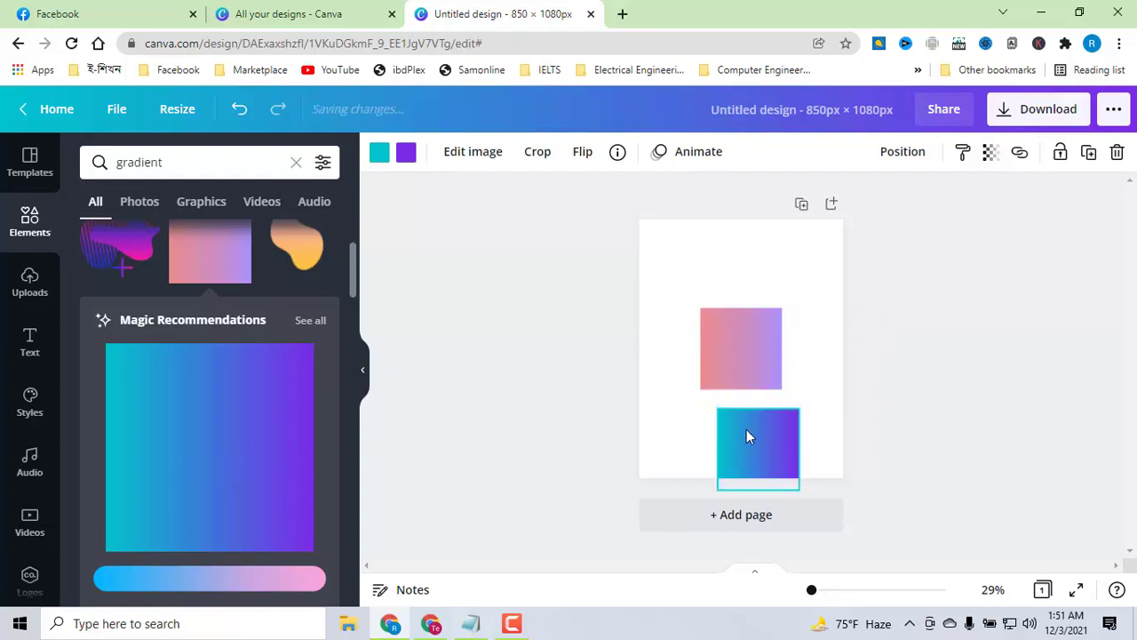
pyautogui.click(717, 340)
pyautogui.click(1118, 153)
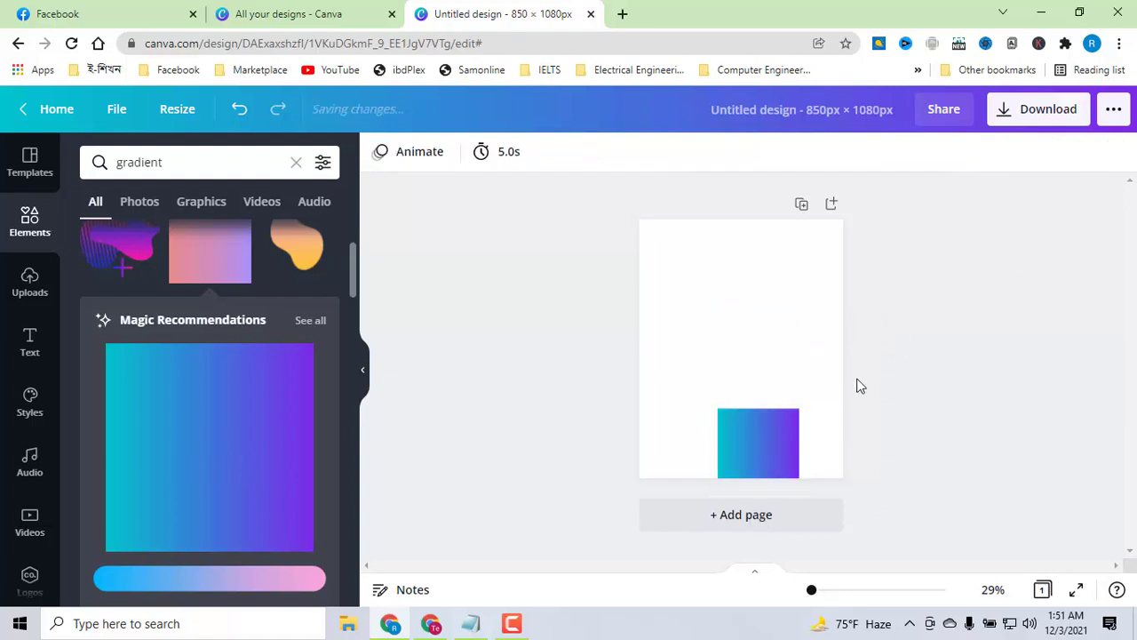
pyautogui.moveTo(755, 437); pyautogui.dragTo(684, 264)
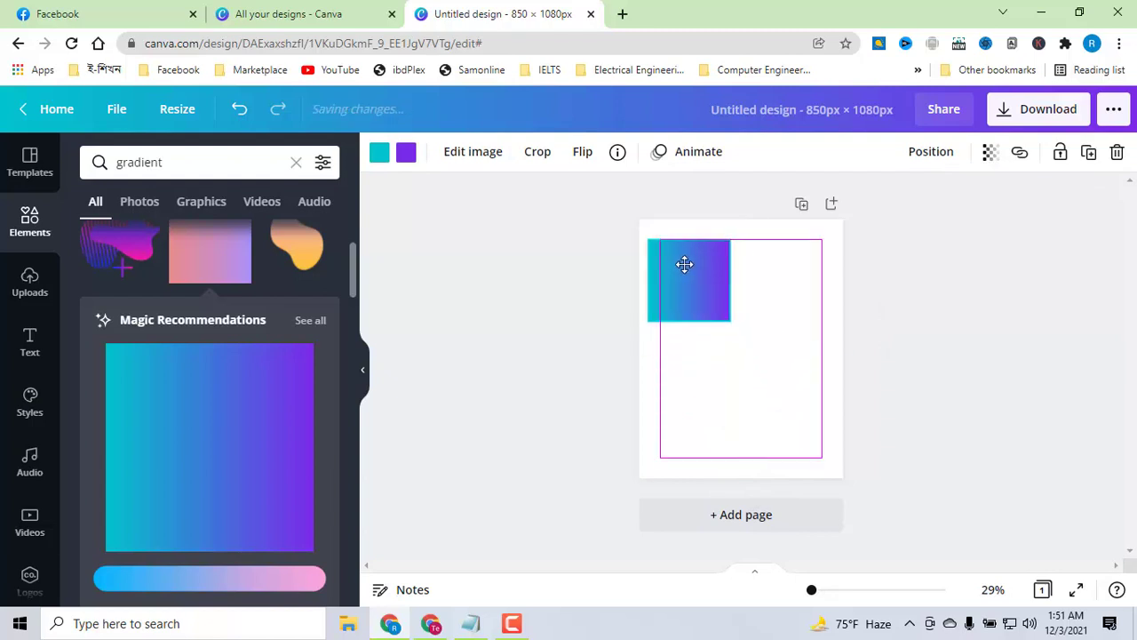
pyautogui.moveTo(730, 320)
pyautogui.mouseDown()
pyautogui.moveTo(831, 441)
pyautogui.moveTo(849, 442)
pyautogui.mouseUp()
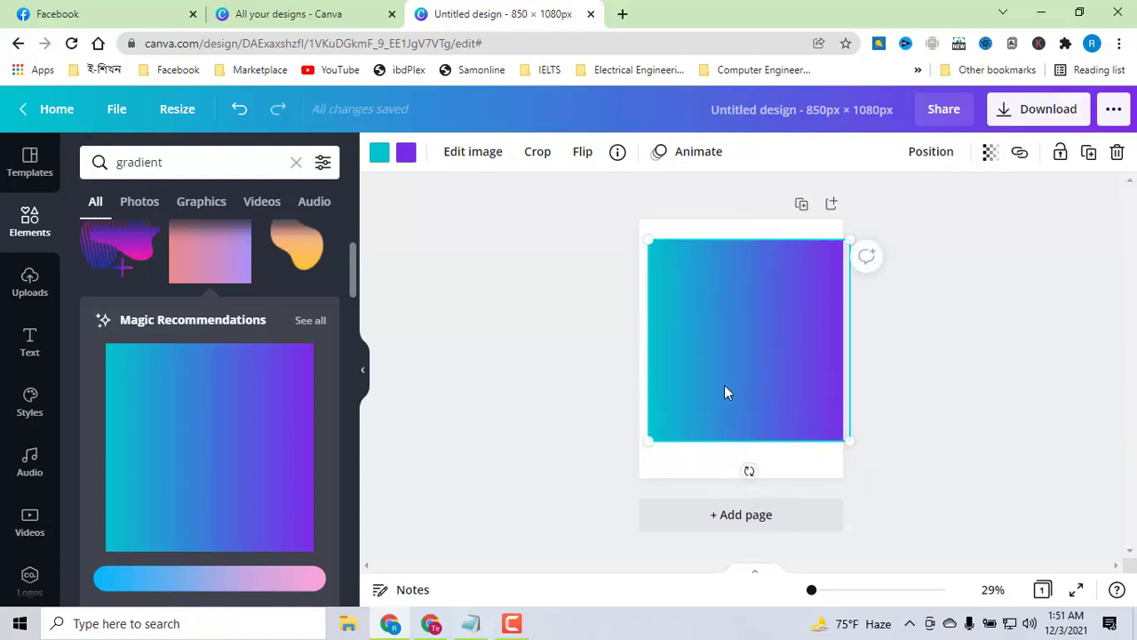
pyautogui.moveTo(725, 392); pyautogui.dragTo(699, 387)
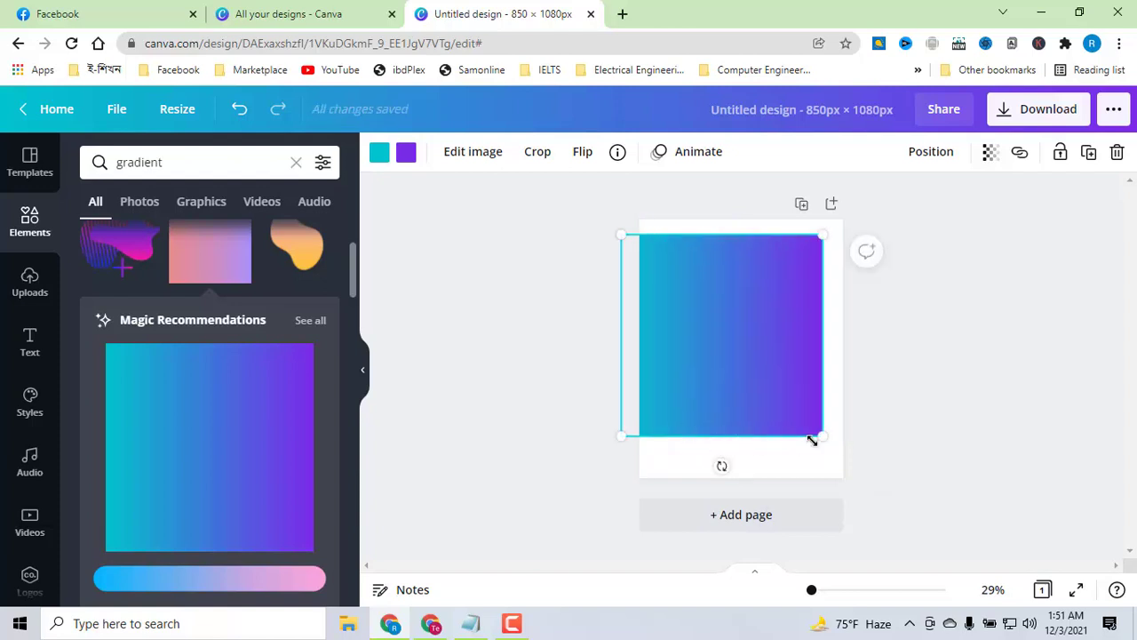
pyautogui.moveTo(825, 439); pyautogui.dragTo(850, 515)
pyautogui.click(406, 151)
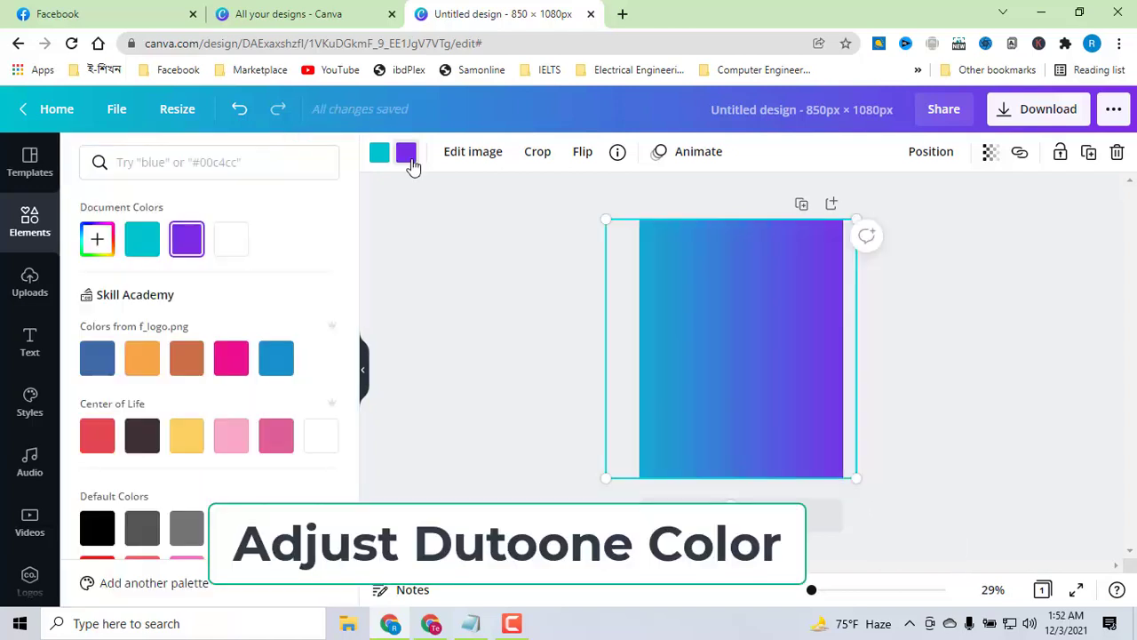
# Recolour both sides of the gradient to coral from Default Colors
pyautogui.click(103, 445)
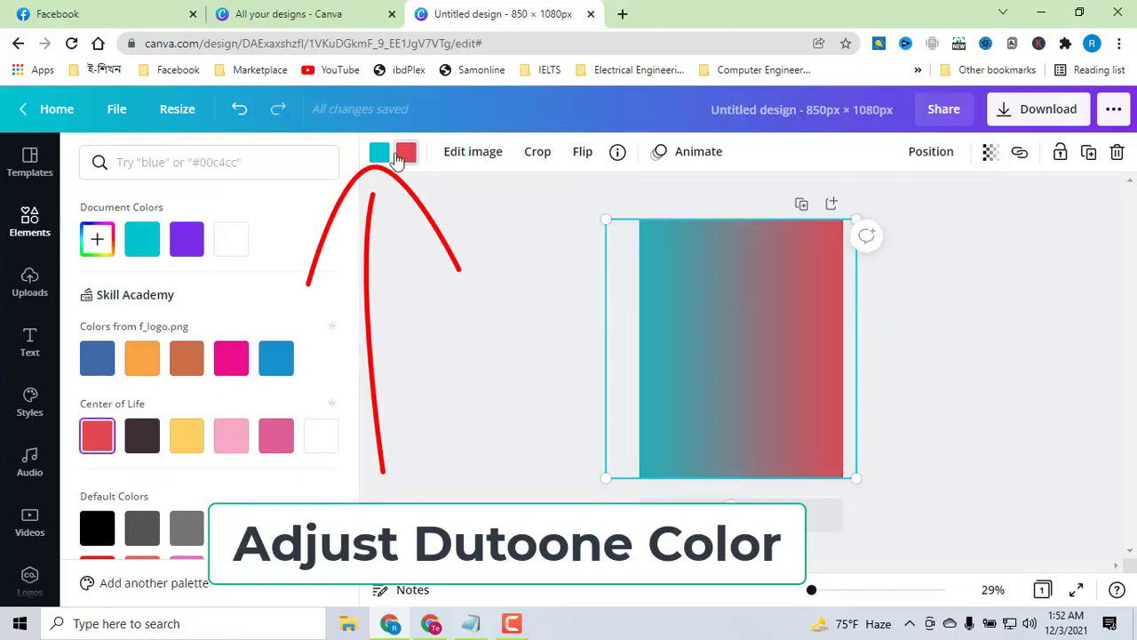
pyautogui.click(377, 156)
pyautogui.click(97, 435)
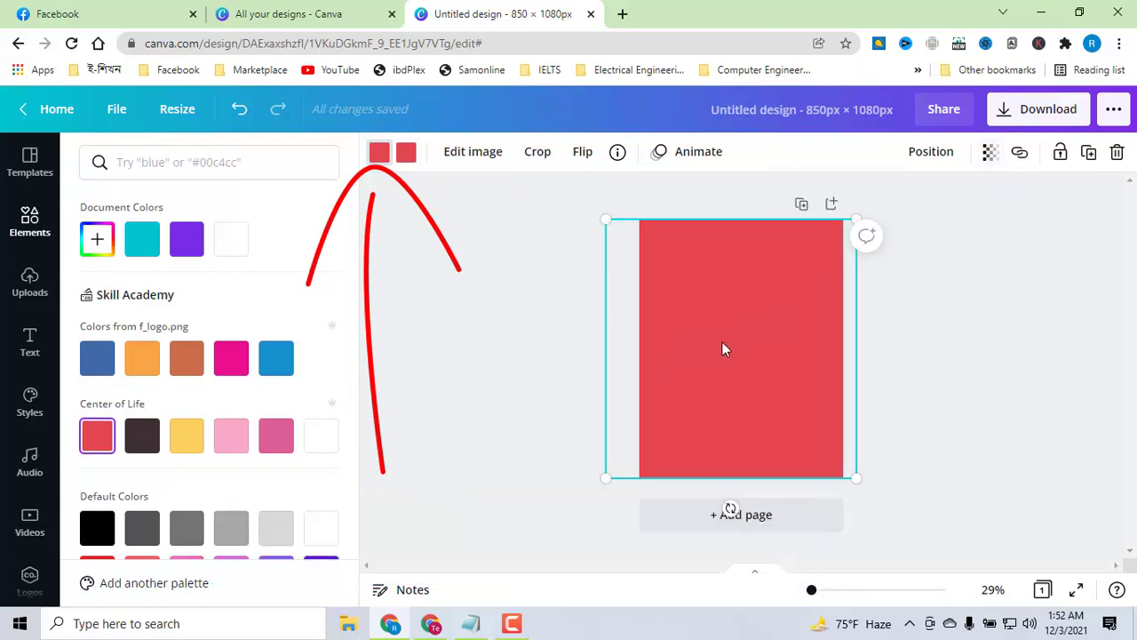
pyautogui.click(405, 156)
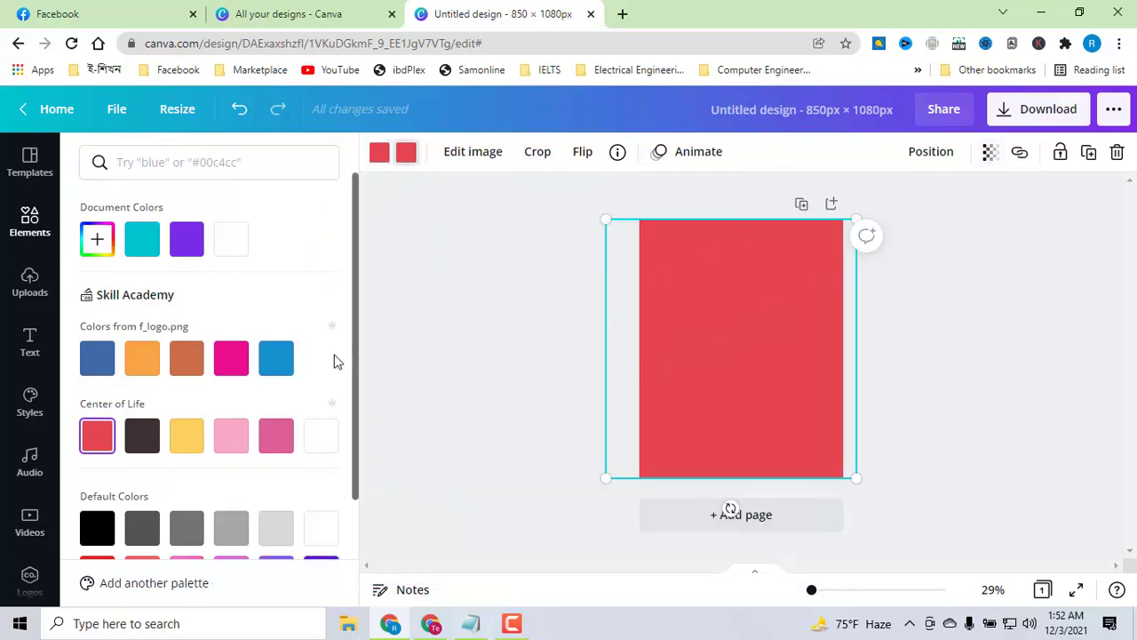
pyautogui.scroll(-1, 281, 430)
pyautogui.scroll(-1, 279, 436)
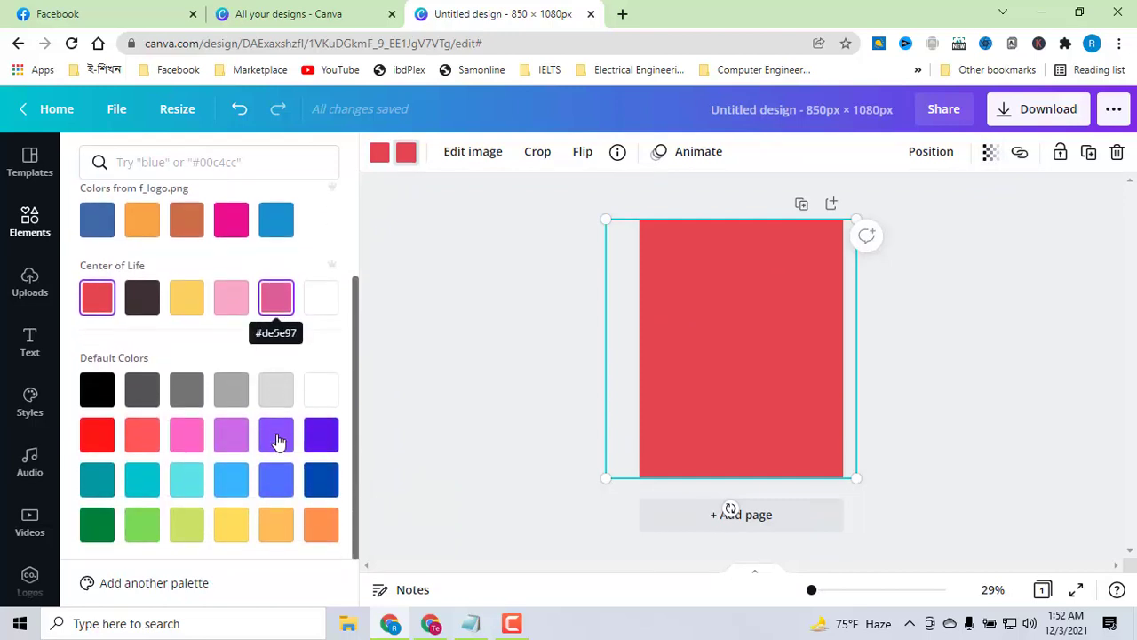
pyautogui.click(142, 434)
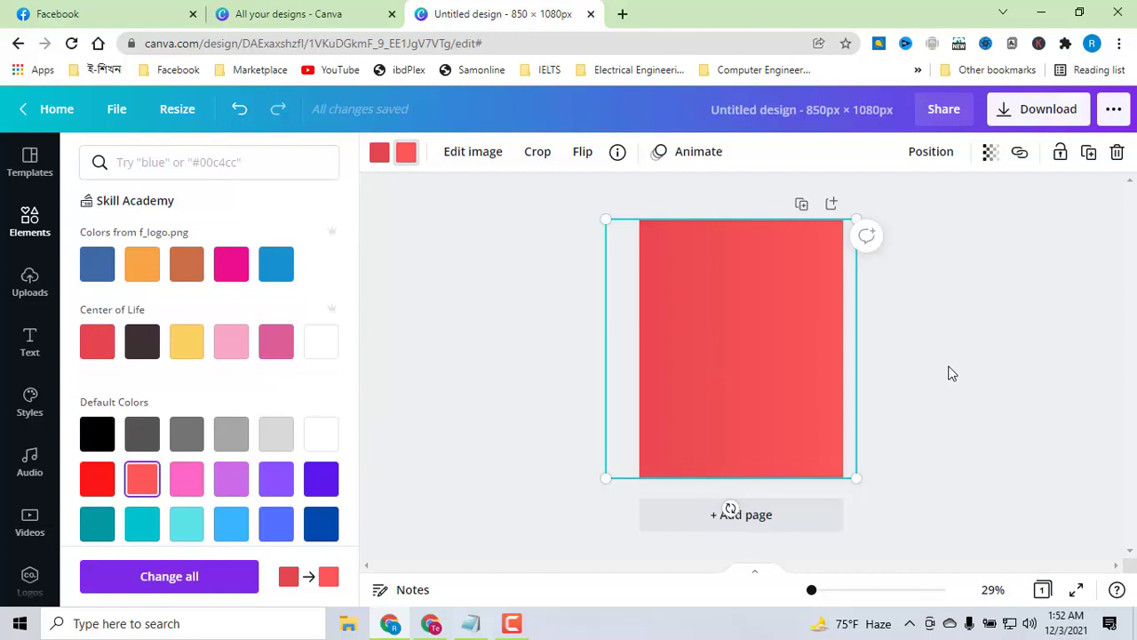
pyautogui.click(380, 160)
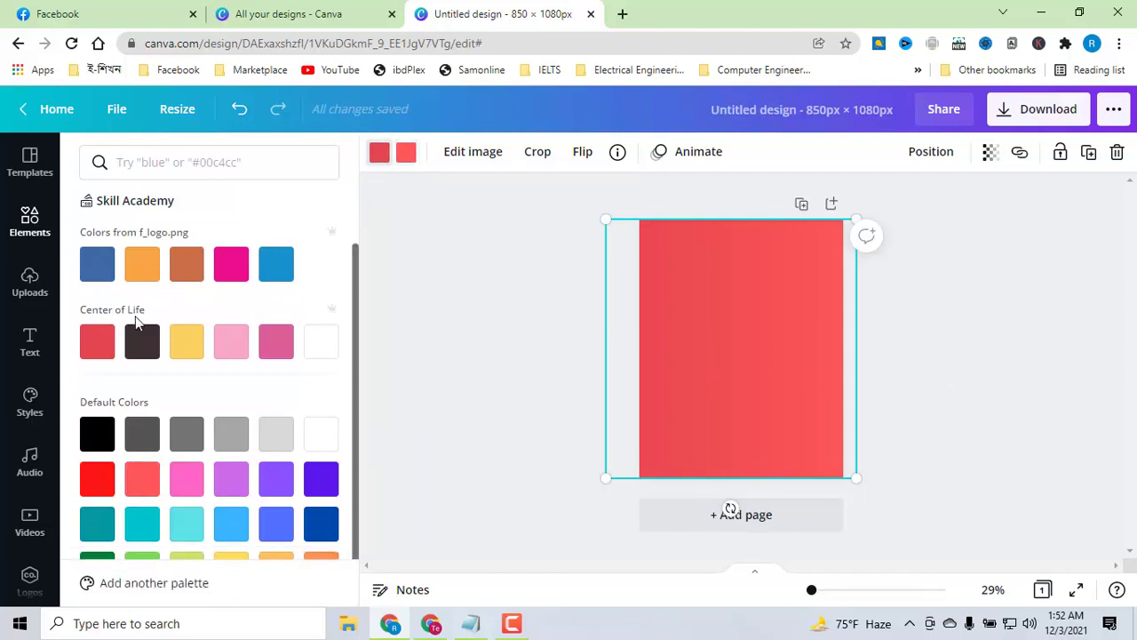
pyautogui.click(93, 487)
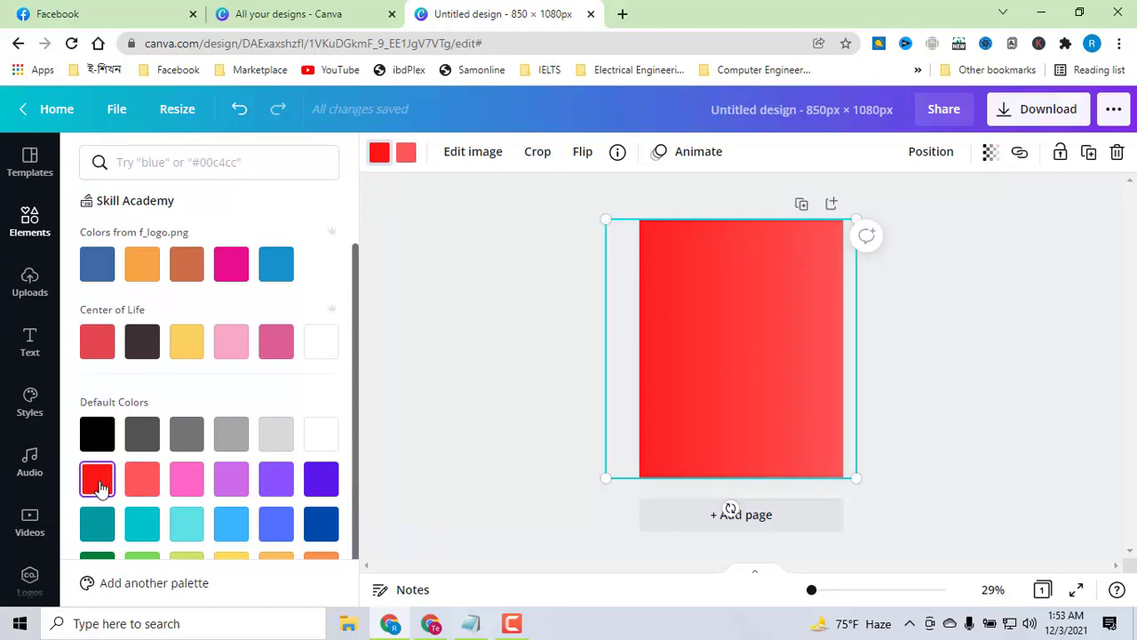
pyautogui.click(131, 482)
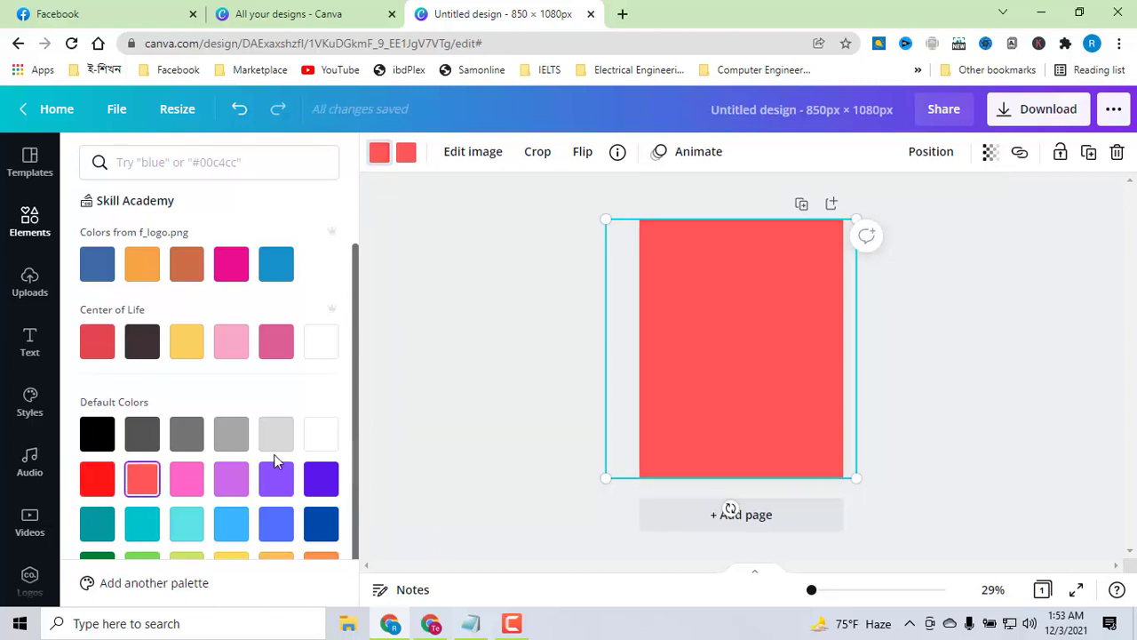
pyautogui.click(995, 371)
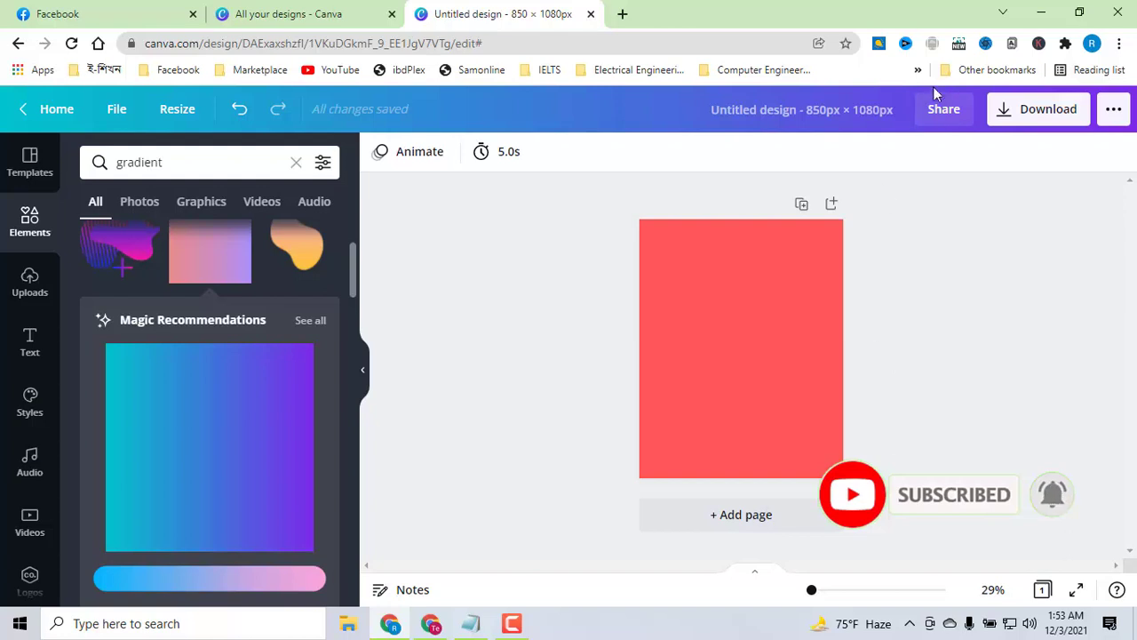
# Set the coral background's transparency to 89
pyautogui.click(646, 292)
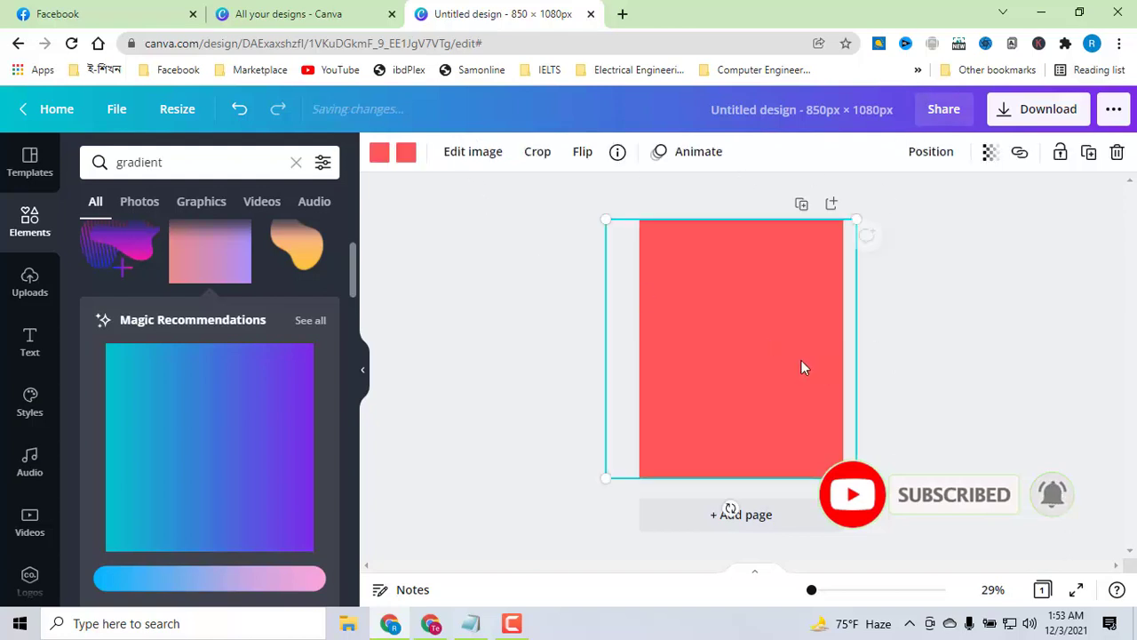
pyautogui.click(990, 152)
pyautogui.moveTo(939, 213)
pyautogui.mouseDown()
pyautogui.moveTo(926, 211)
pyautogui.moveTo(953, 224)
pyautogui.mouseUp()
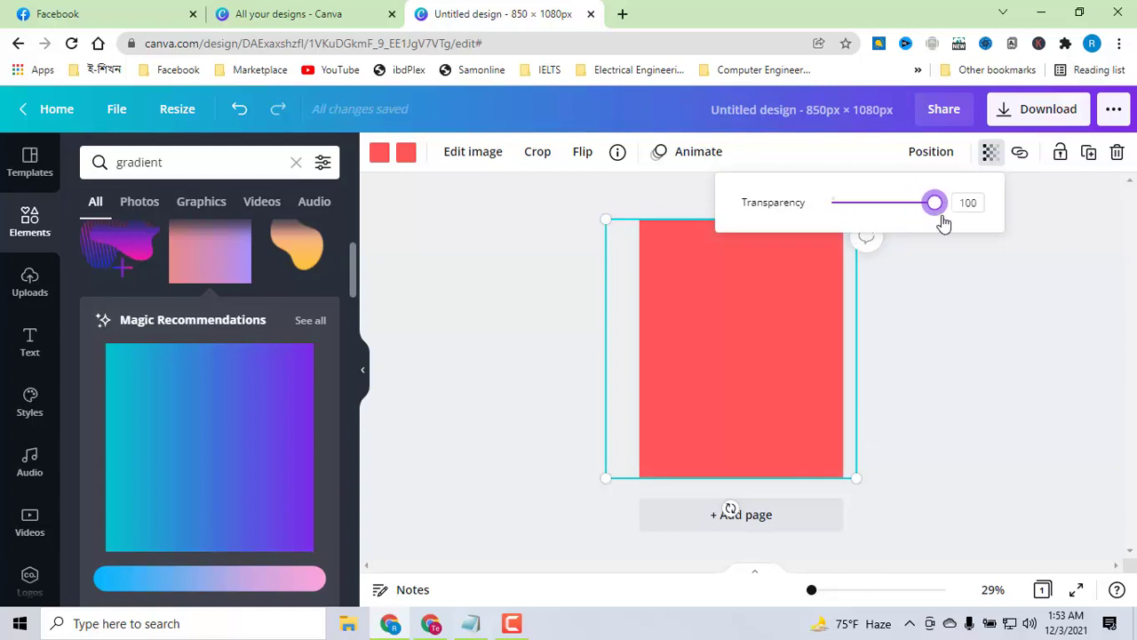
pyautogui.click(1073, 292)
pyautogui.click(1018, 311)
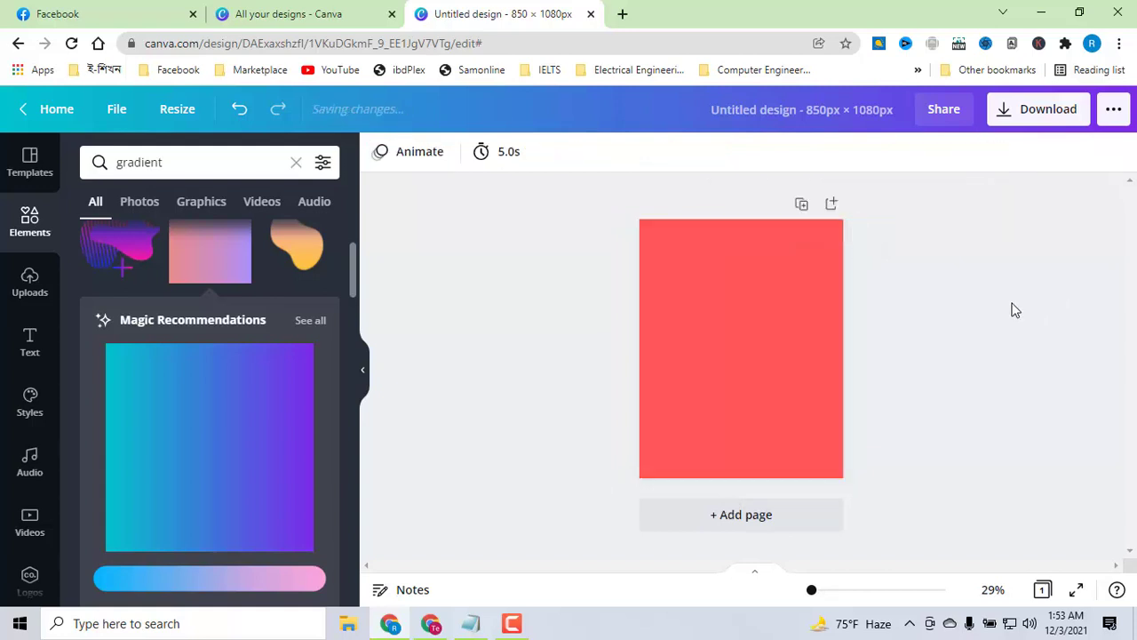
pyautogui.click(29, 282)
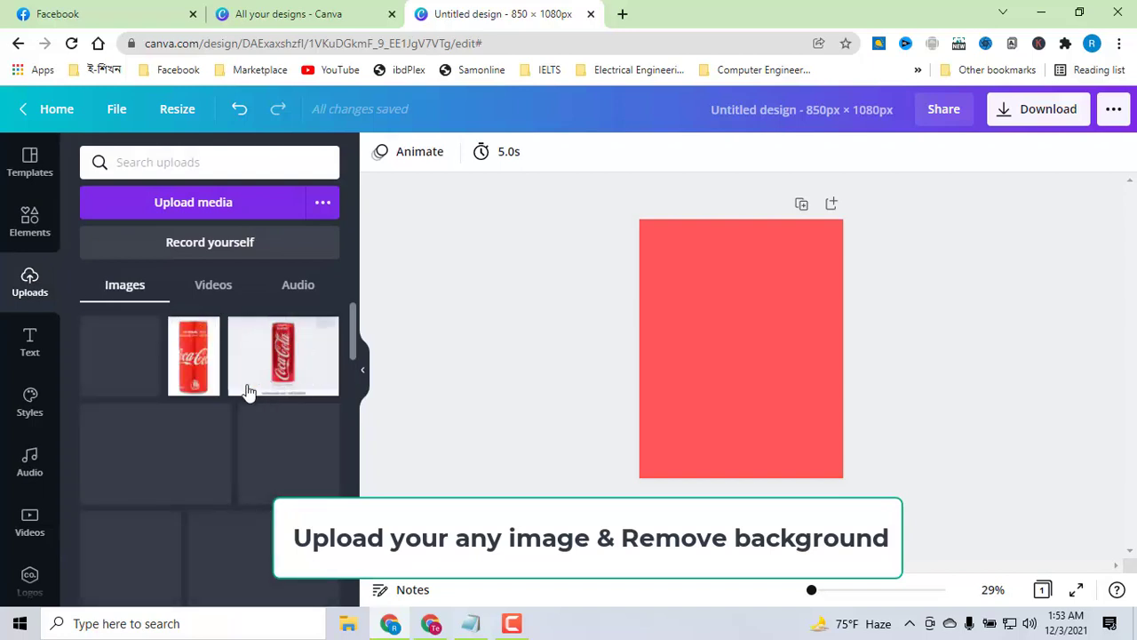
# Add the Diet Coke can upload and remove its white background with BG Remover
pyautogui.click(130, 360)
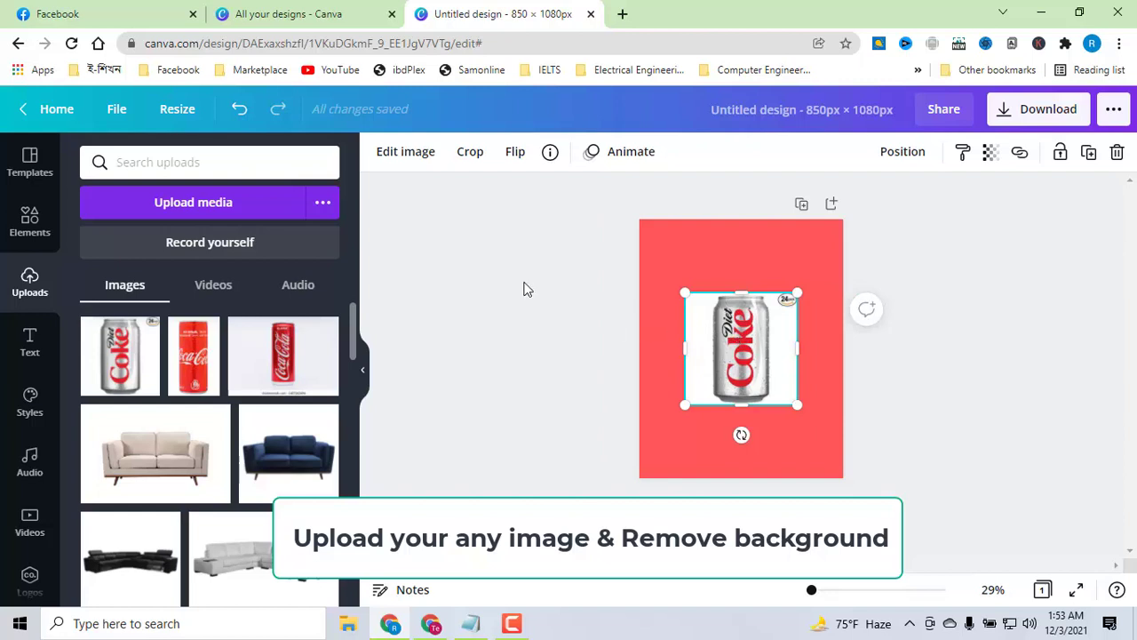
pyautogui.click(405, 153)
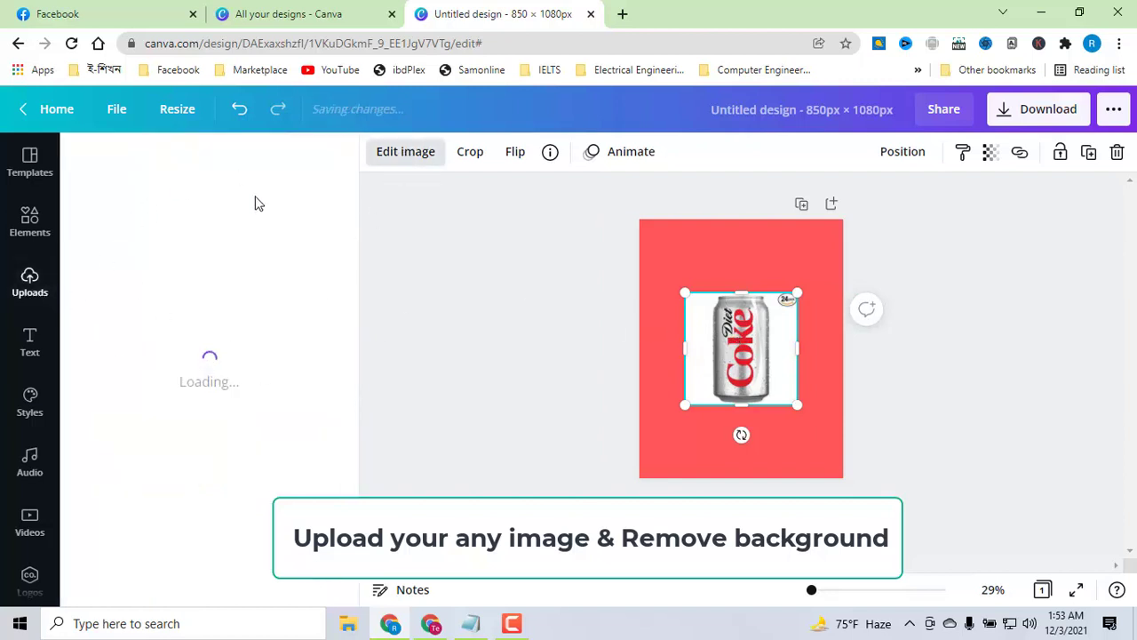
pyautogui.click(133, 309)
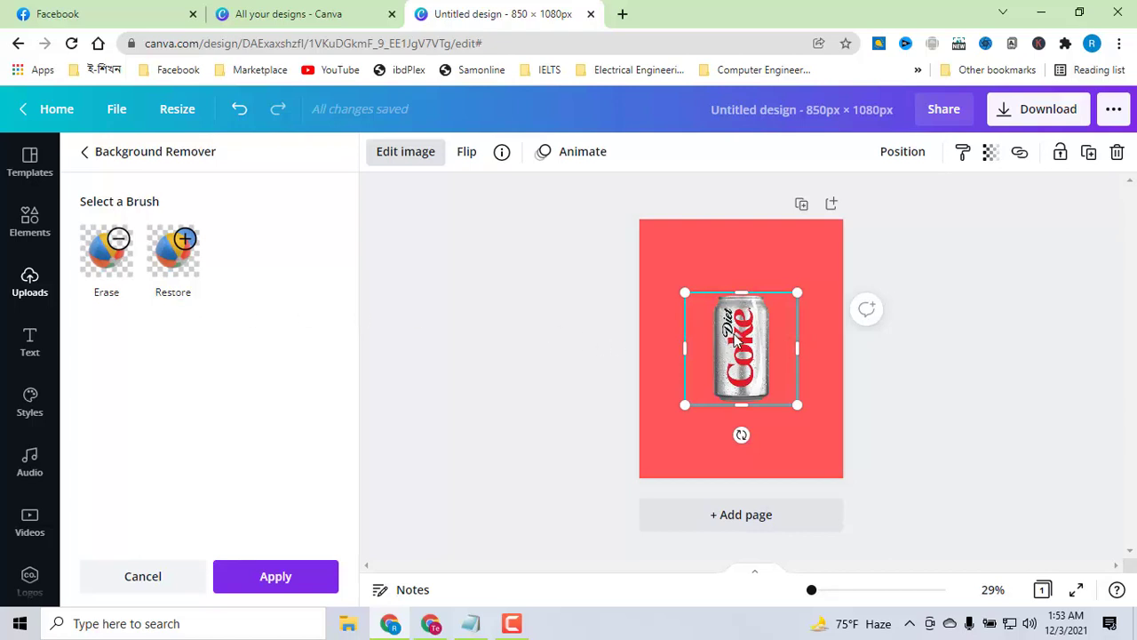
pyautogui.moveTo(734, 329); pyautogui.dragTo(734, 319)
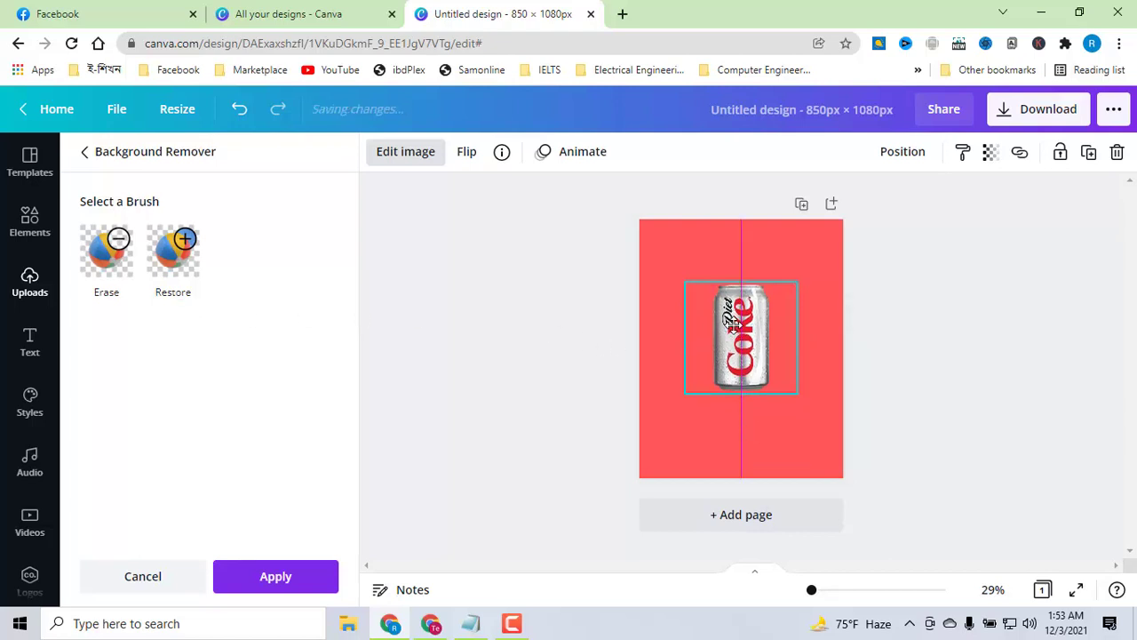
pyautogui.click(956, 329)
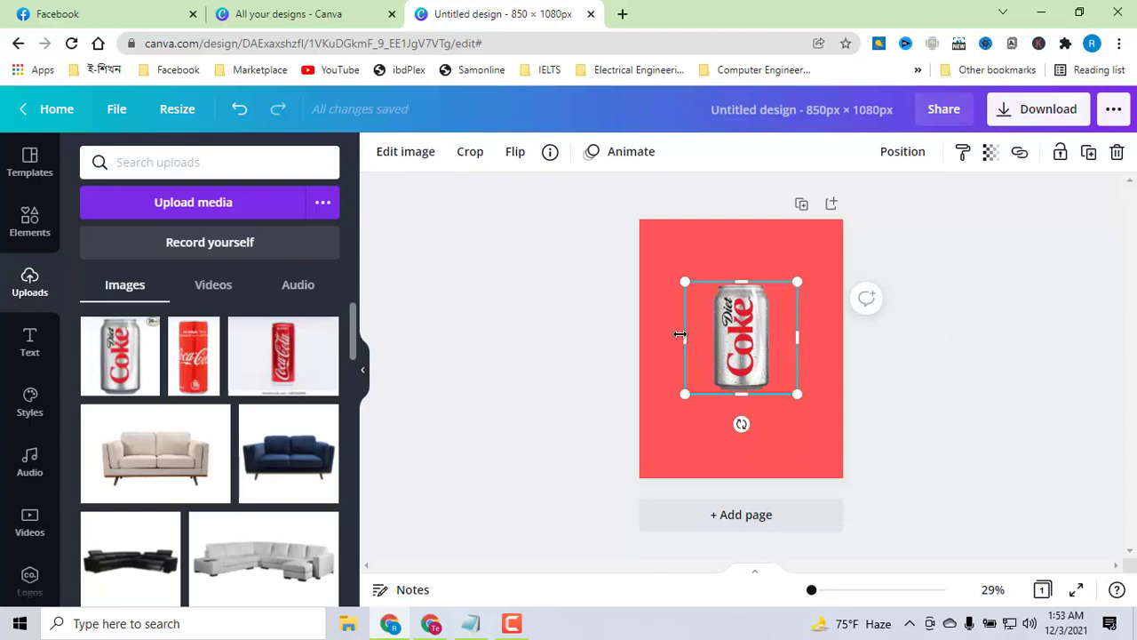
# Trim the can image's sides, duplicate it, and flip the copy vertically
pyautogui.moveTo(685, 334); pyautogui.dragTo(707, 341)
pyautogui.moveTo(798, 341); pyautogui.dragTo(776, 337)
pyautogui.click(760, 349)
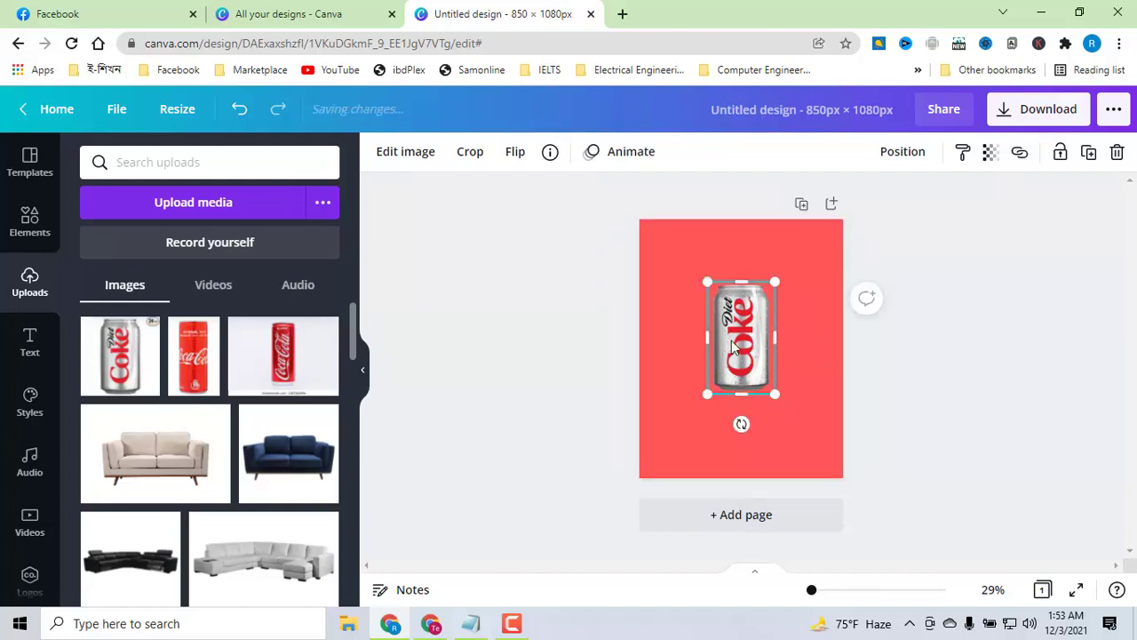
pyautogui.click(1089, 153)
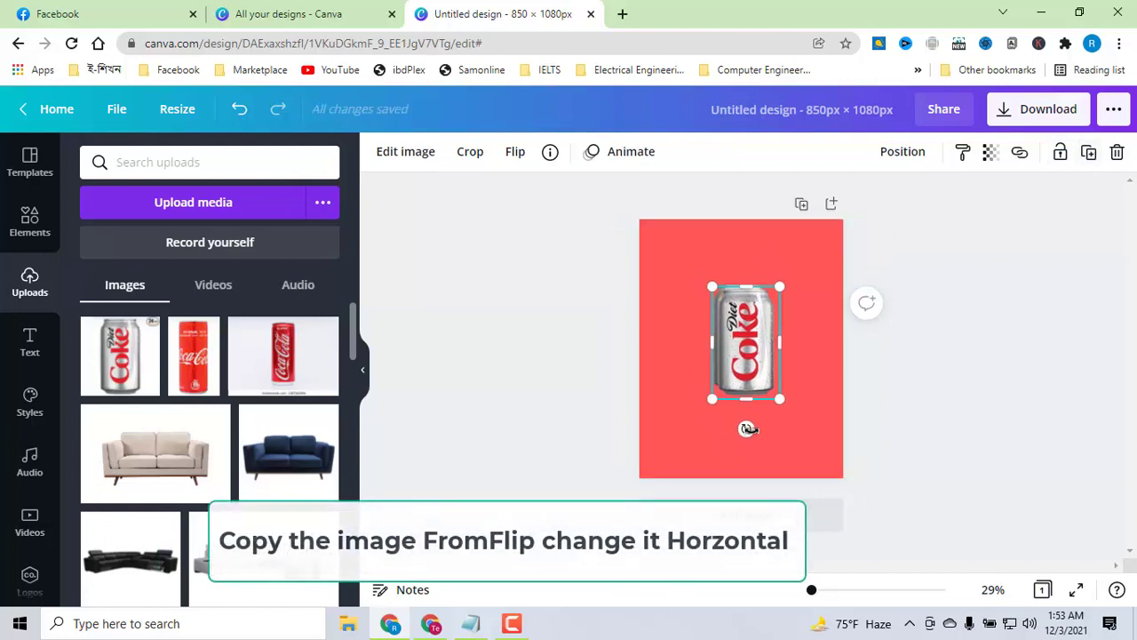
pyautogui.click(515, 152)
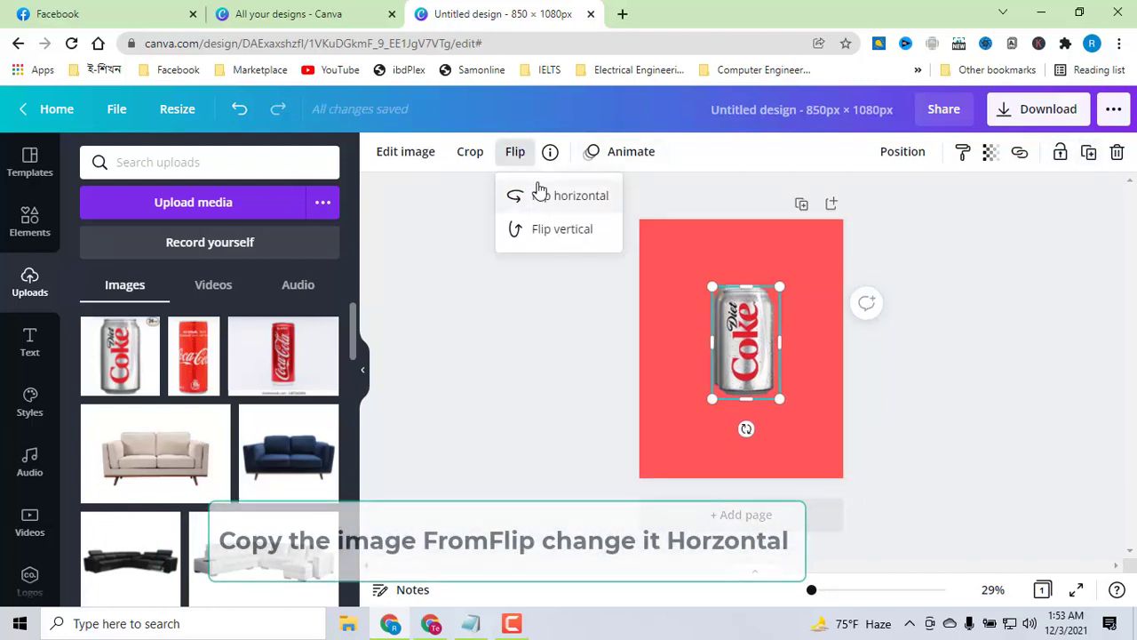
pyautogui.click(552, 232)
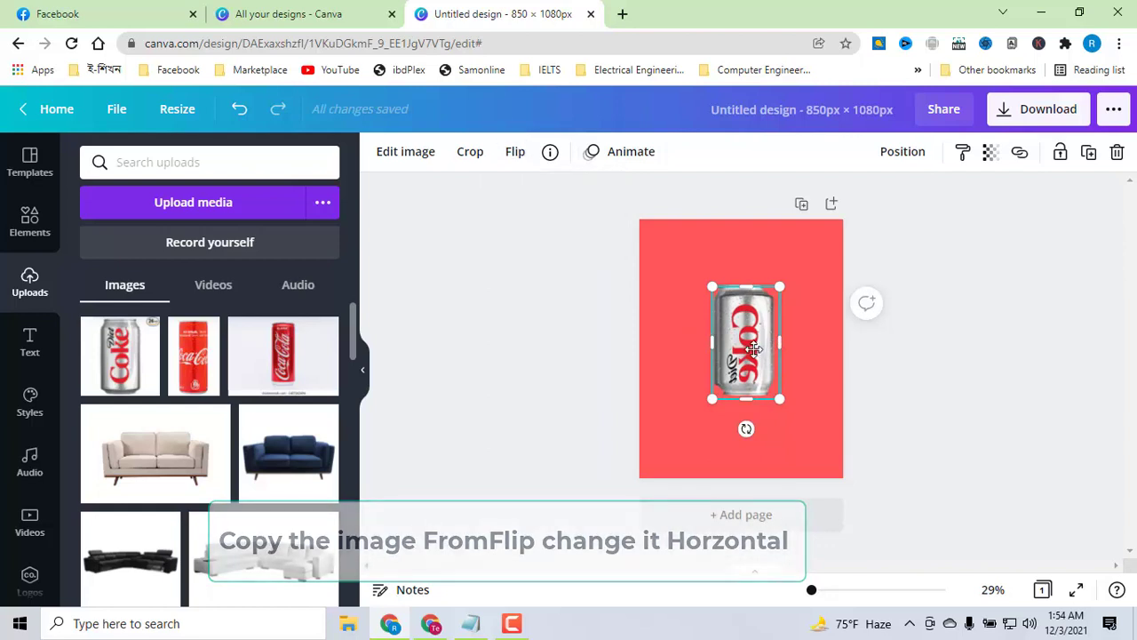
# Place the flipped copy flush beneath the original can as its reflection
pyautogui.moveTo(757, 350); pyautogui.dragTo(748, 449)
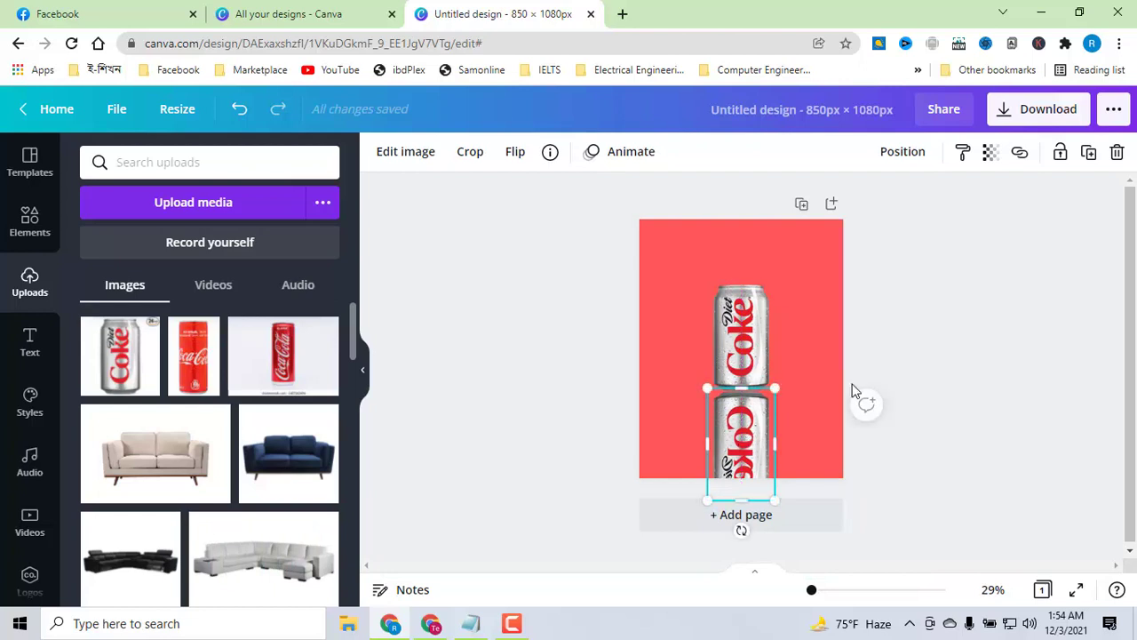
pyautogui.click(833, 389)
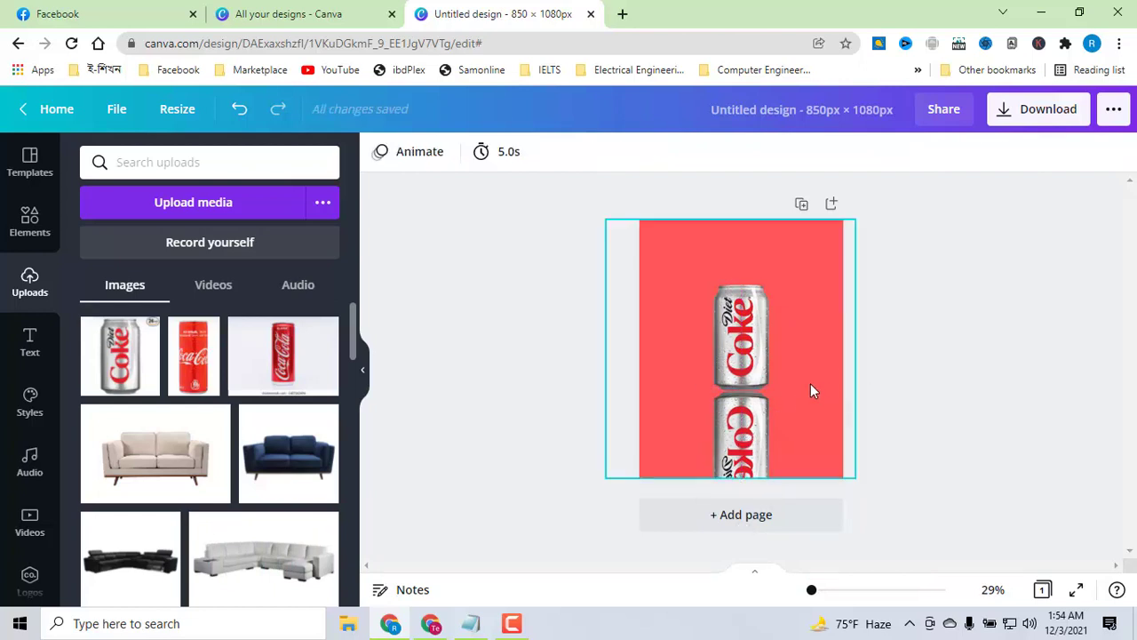
pyautogui.click(741, 411)
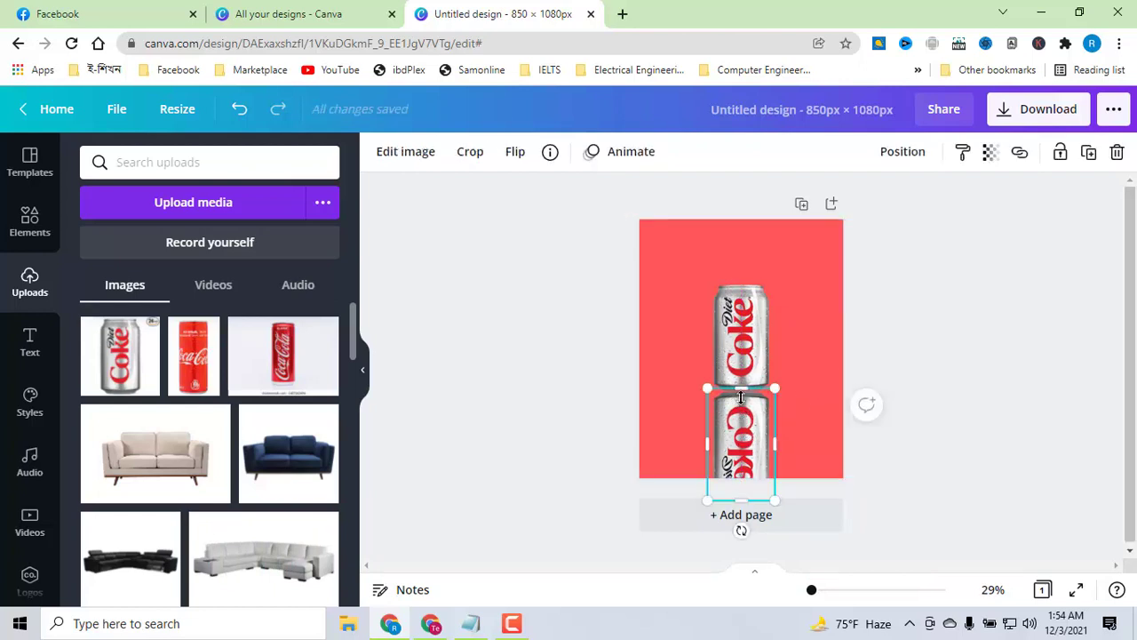
pyautogui.moveTo(741, 398); pyautogui.dragTo(741, 399)
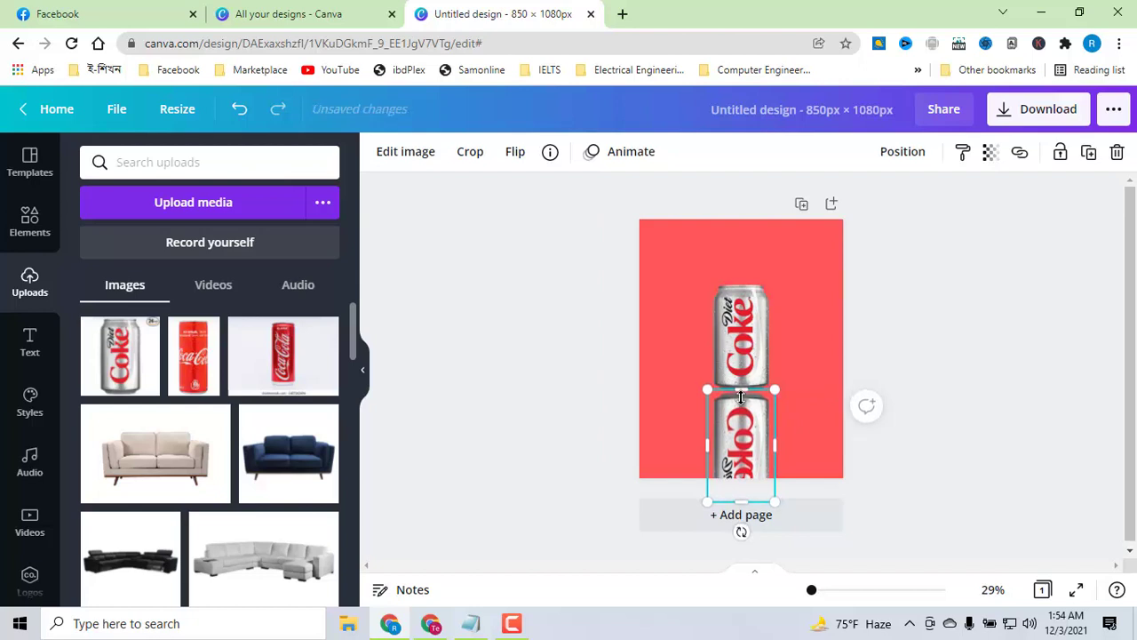
pyautogui.click(955, 380)
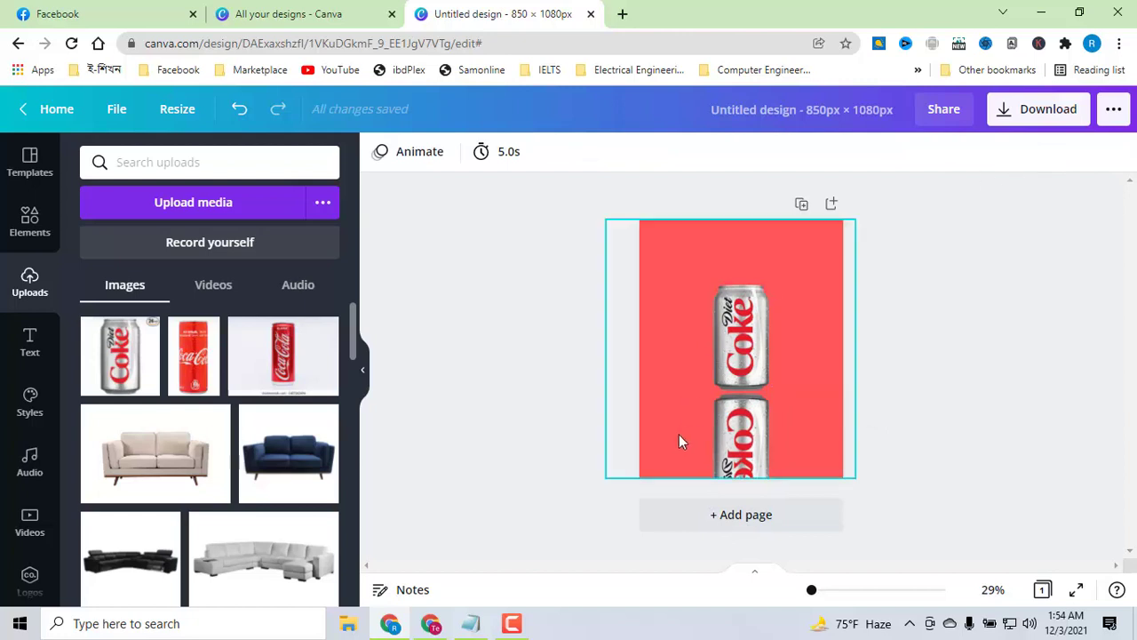
# Lower the mirrored can's transparency to about 18
pyautogui.click(741, 431)
pyautogui.click(1000, 153)
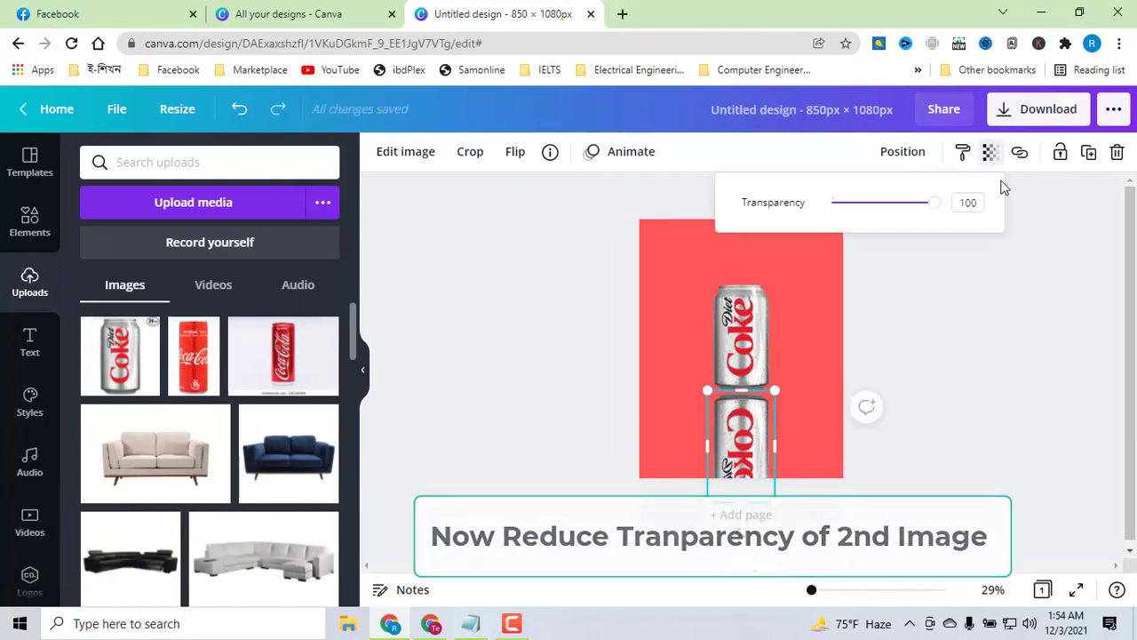
pyautogui.moveTo(932, 205); pyautogui.dragTo(851, 222)
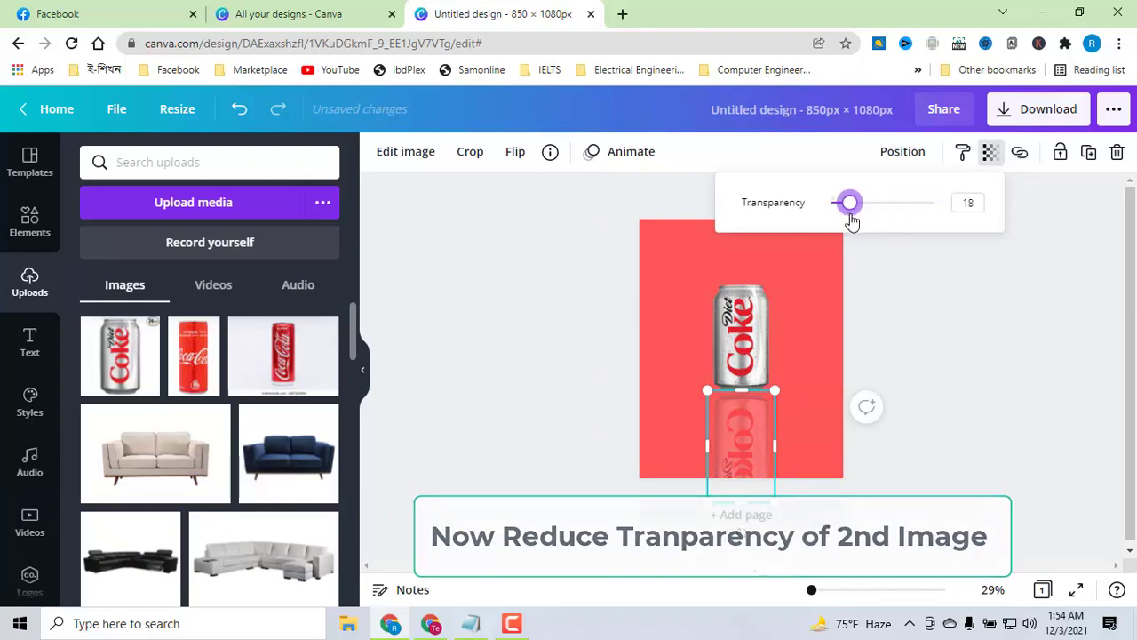
pyautogui.click(980, 370)
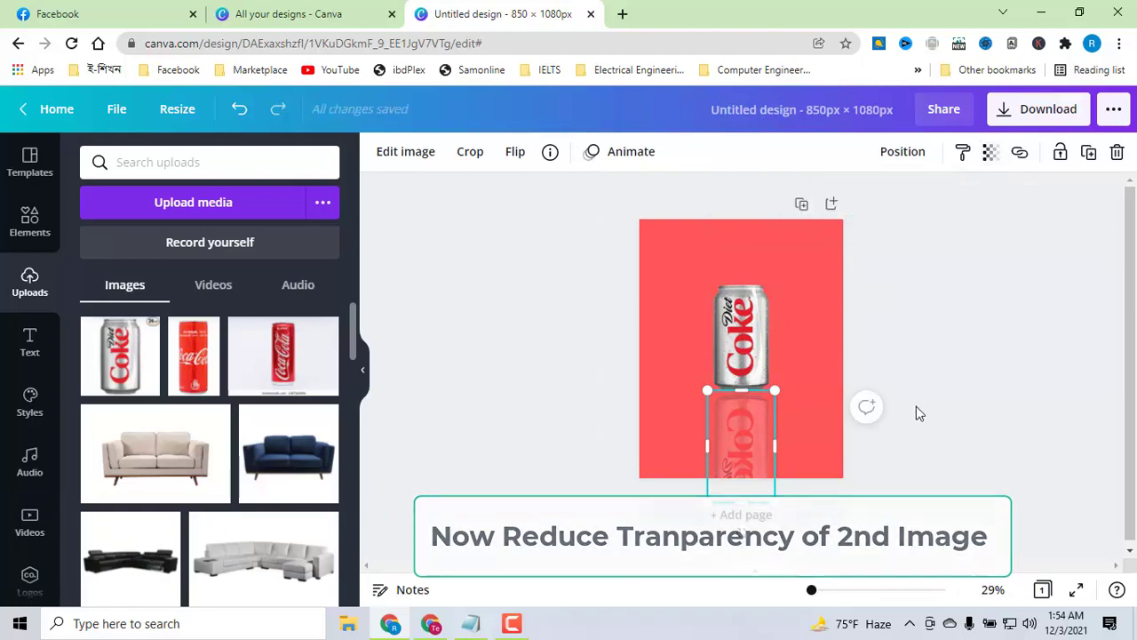
pyautogui.click(695, 353)
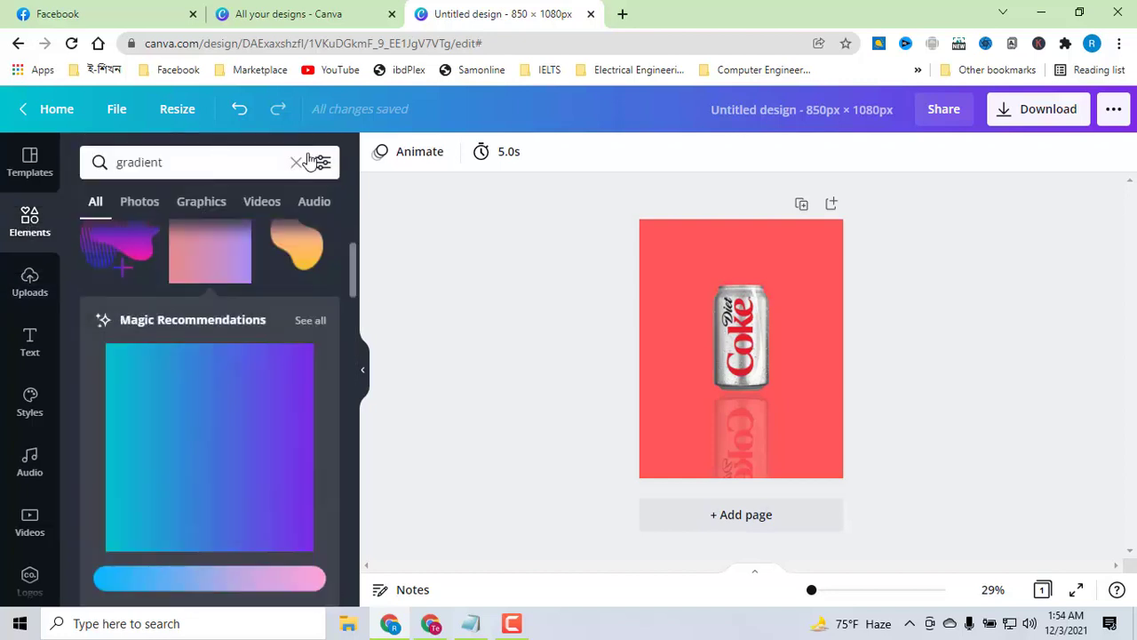
# Replace the 'gradient' element search with 'blur' and browse the results
pyautogui.click(297, 163)
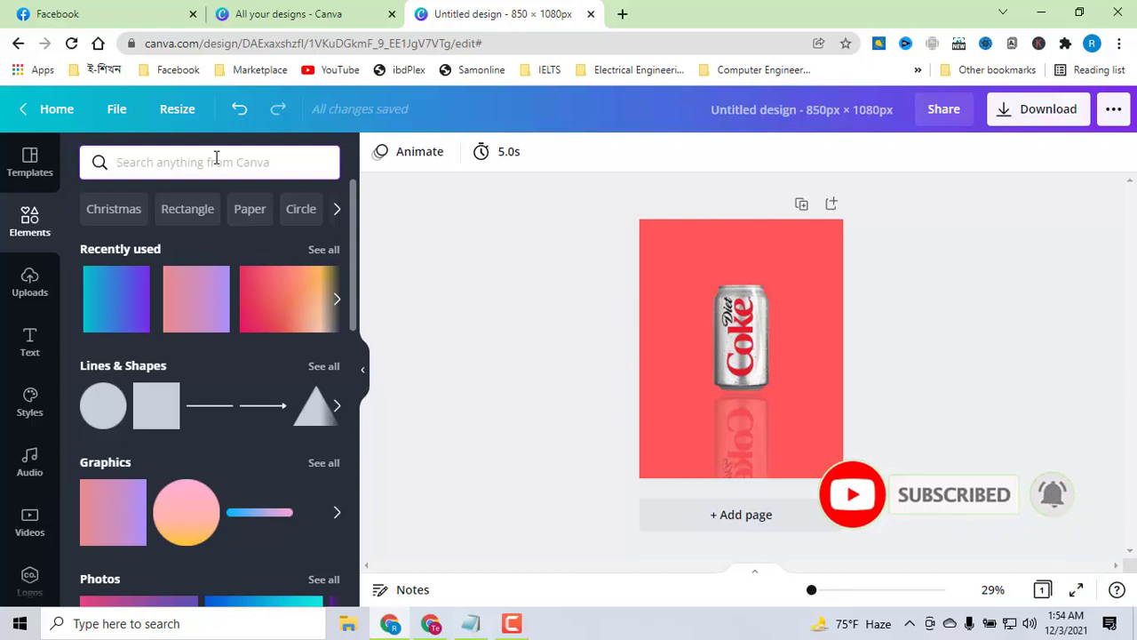
pyautogui.click(216, 162)
pyautogui.write('bl')
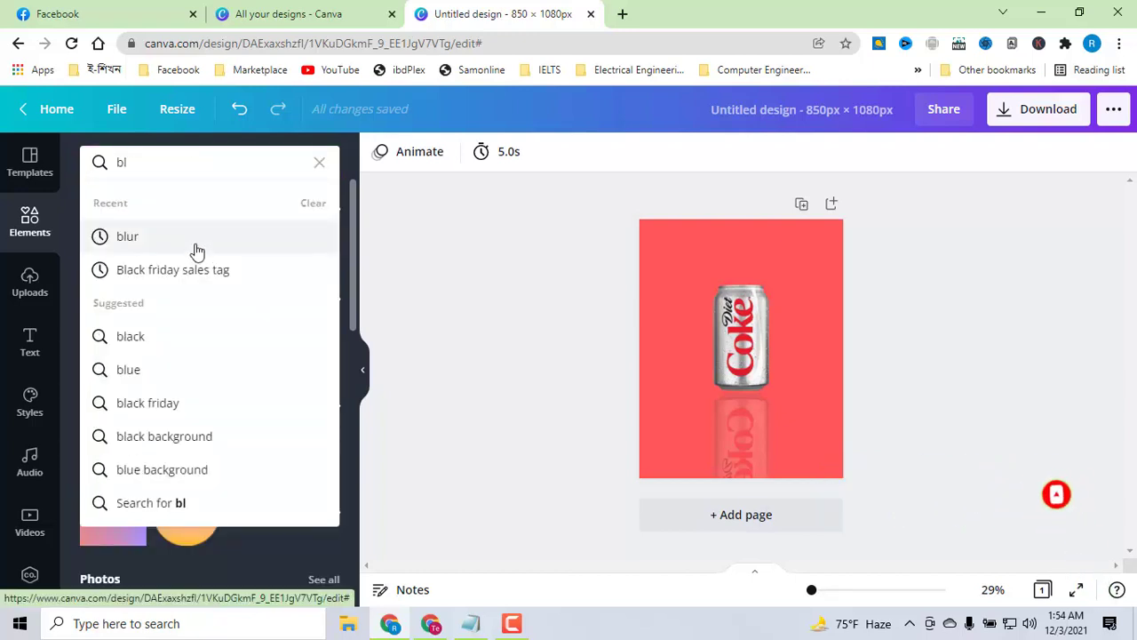
pyautogui.click(196, 252)
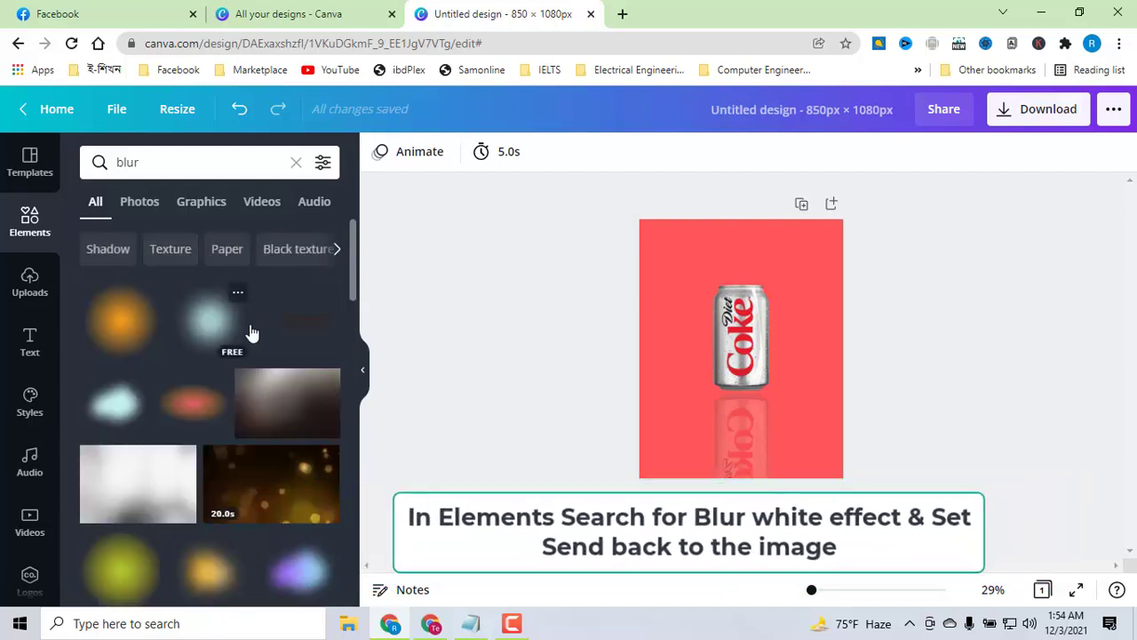
pyautogui.scroll(-3, 229, 365)
pyautogui.scroll(-3, 254, 414)
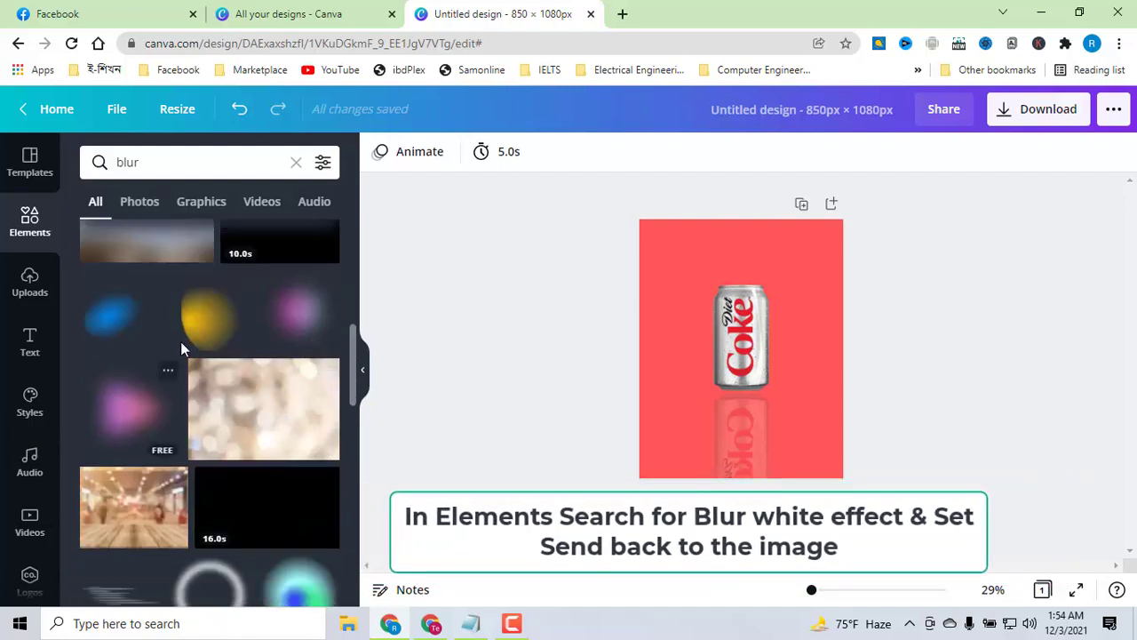
pyautogui.scroll(-3, 275, 445)
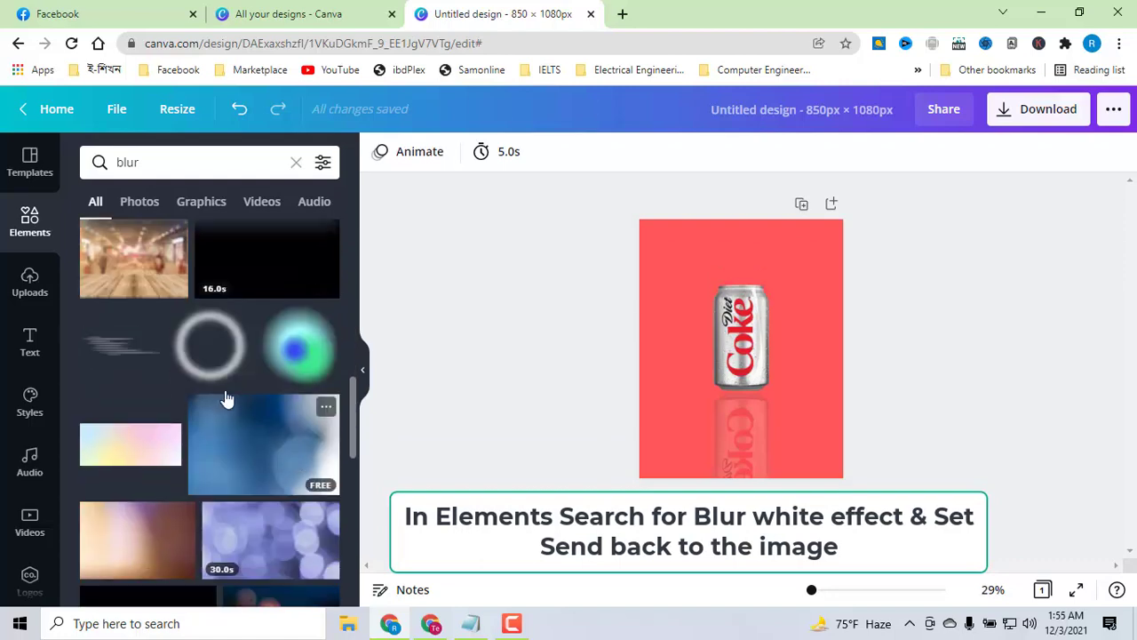
pyautogui.scroll(-2, 256, 515)
pyautogui.scroll(-2, 259, 518)
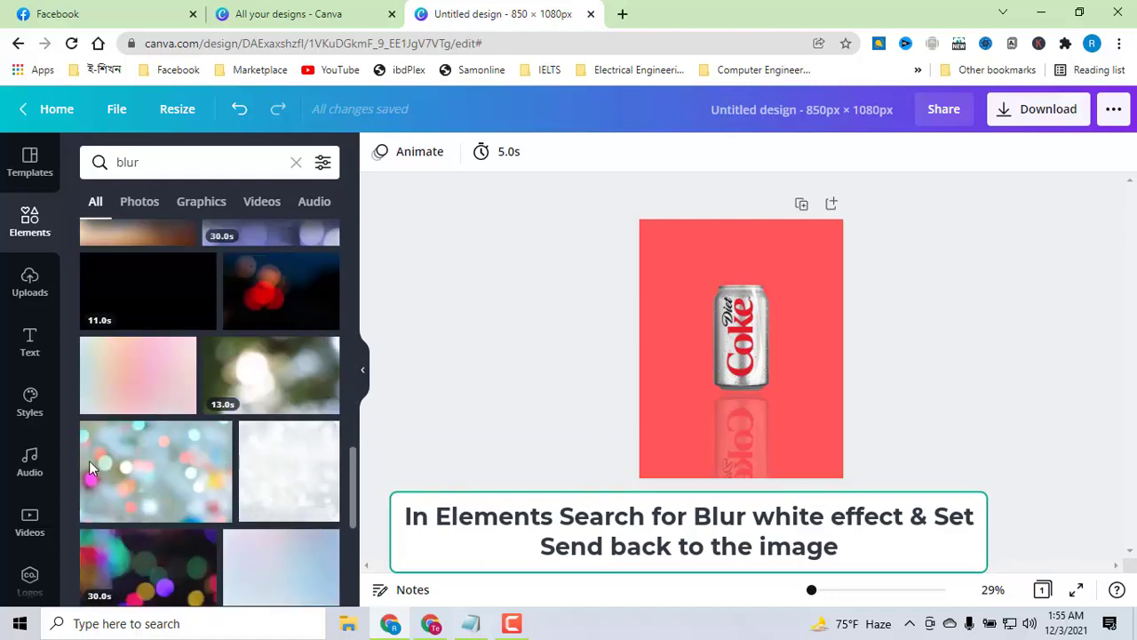
pyautogui.scroll(-3, 251, 524)
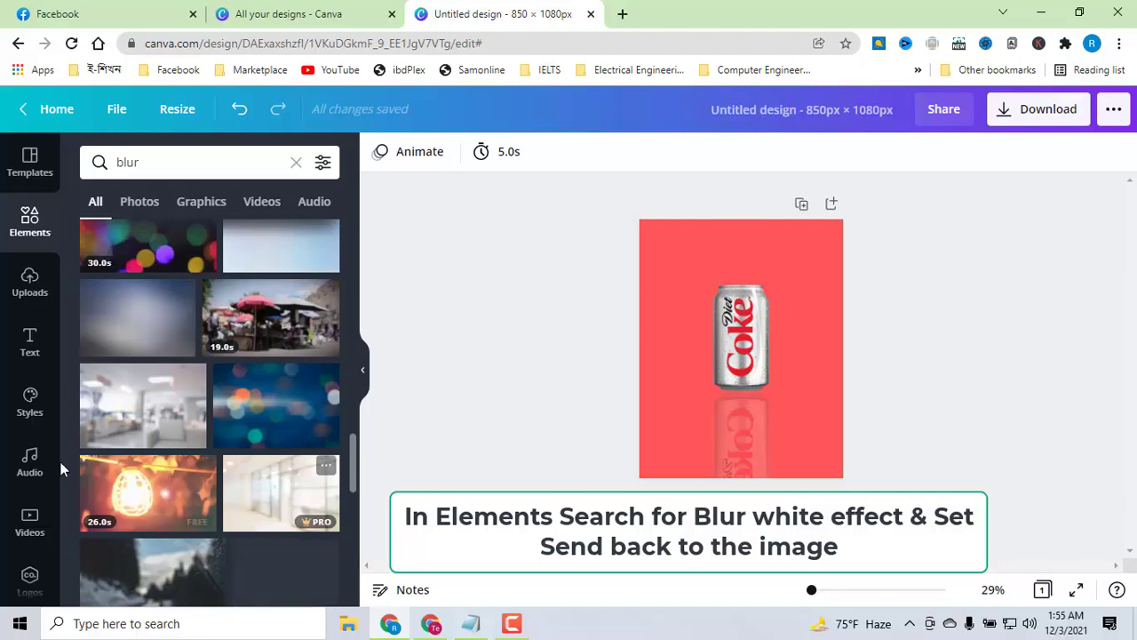
pyautogui.scroll(3, 295, 433)
pyautogui.scroll(3, 295, 433)
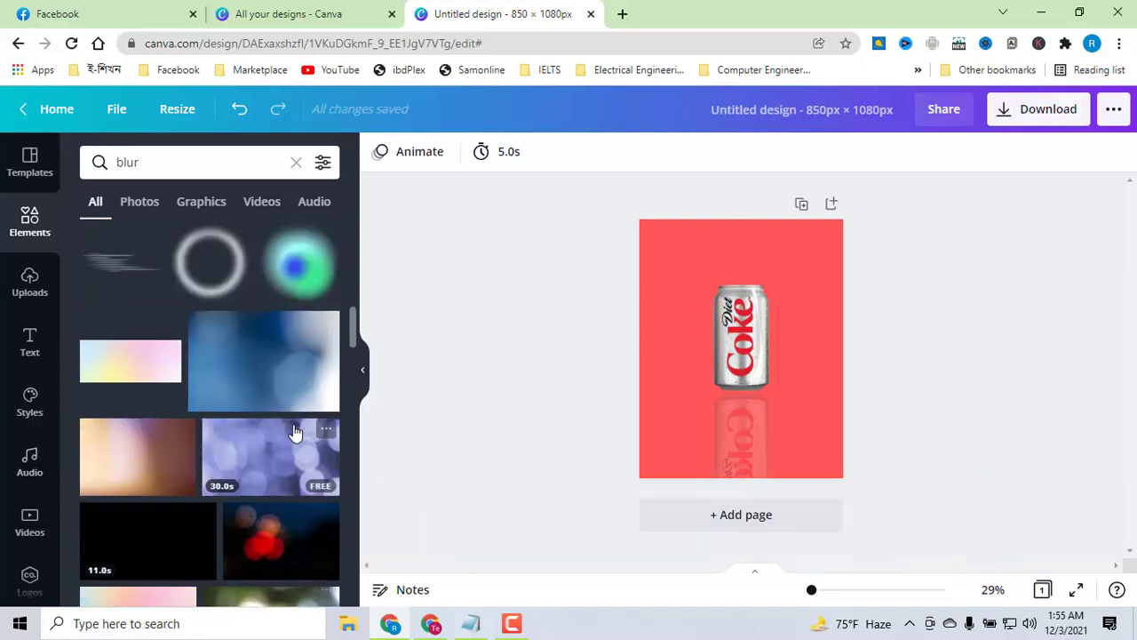
pyautogui.scroll(2, 295, 433)
pyautogui.scroll(2, 295, 432)
pyautogui.scroll(2, 295, 432)
# Add the light-blue blur element, centre it on the can, and keep the can in front
pyautogui.scroll(2, 298, 437)
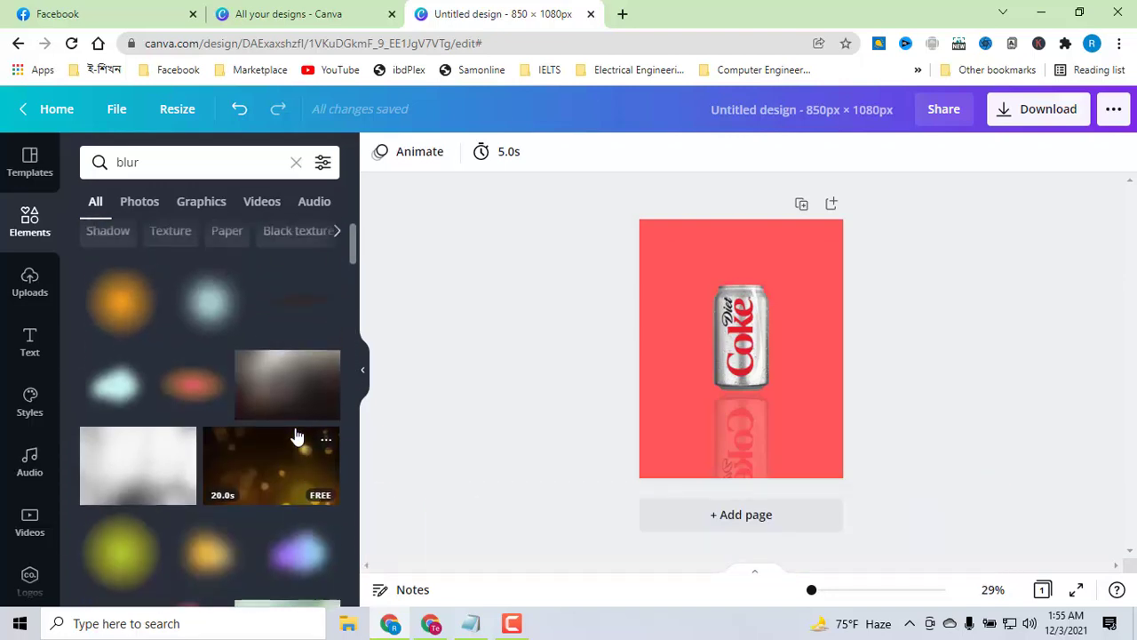
pyautogui.click(204, 327)
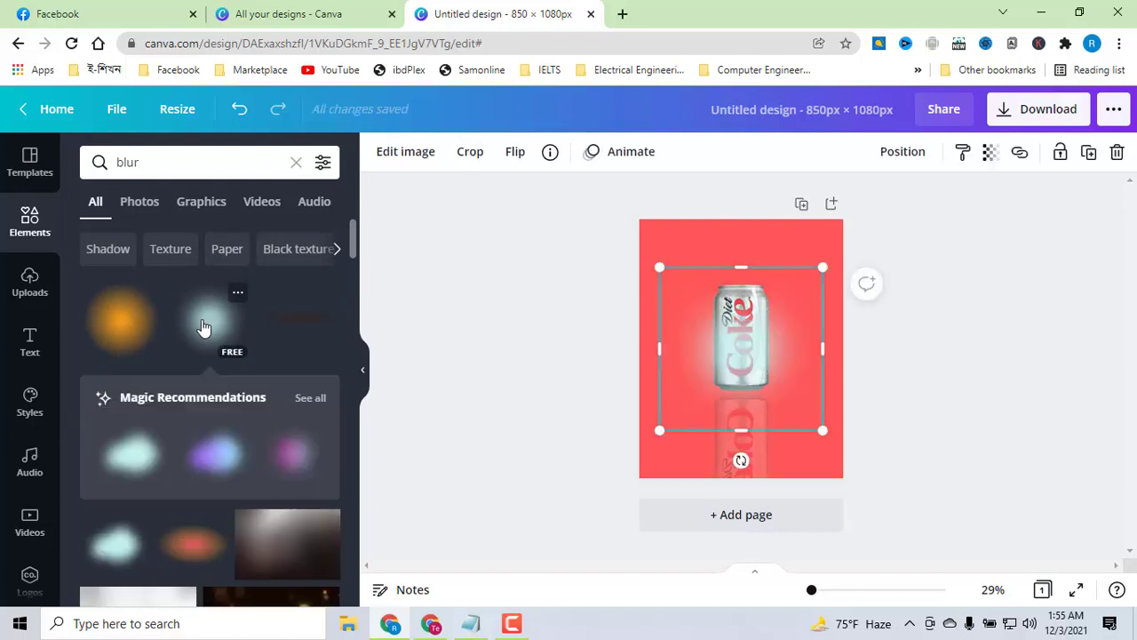
pyautogui.rightClick(745, 340)
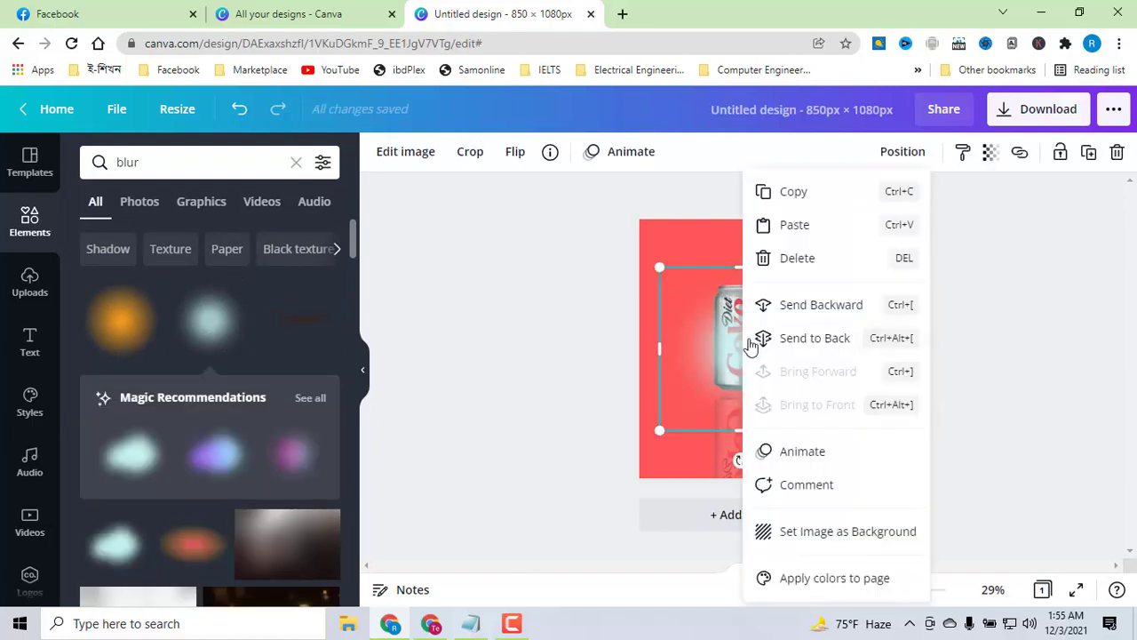
pyautogui.click(798, 338)
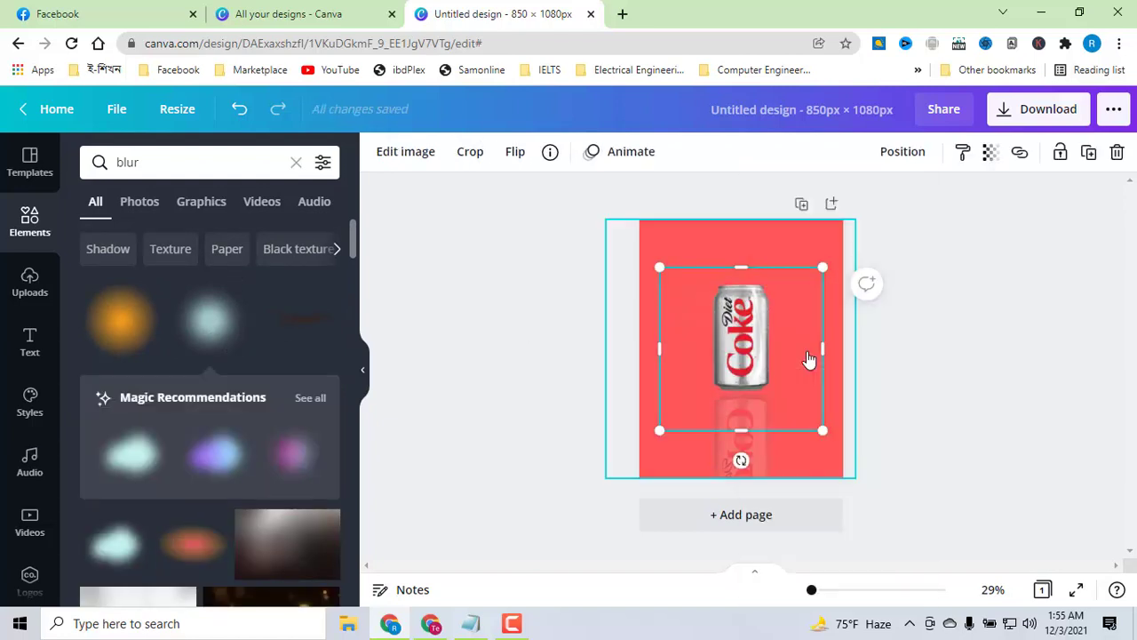
pyautogui.click(243, 111)
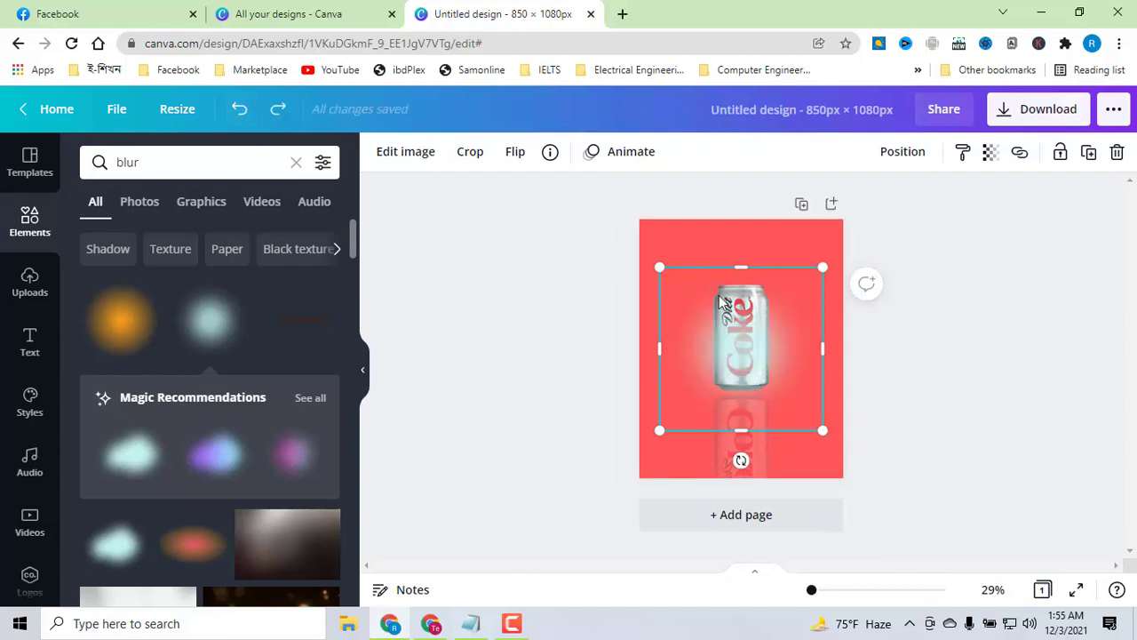
pyautogui.moveTo(738, 331); pyautogui.dragTo(746, 267)
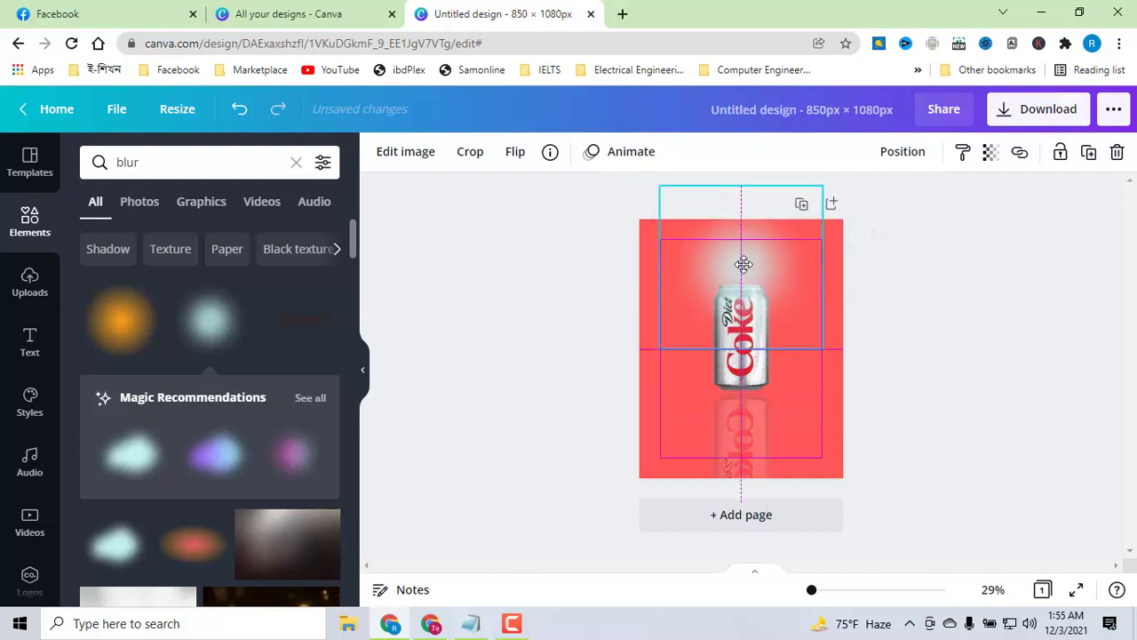
pyautogui.rightClick(724, 378)
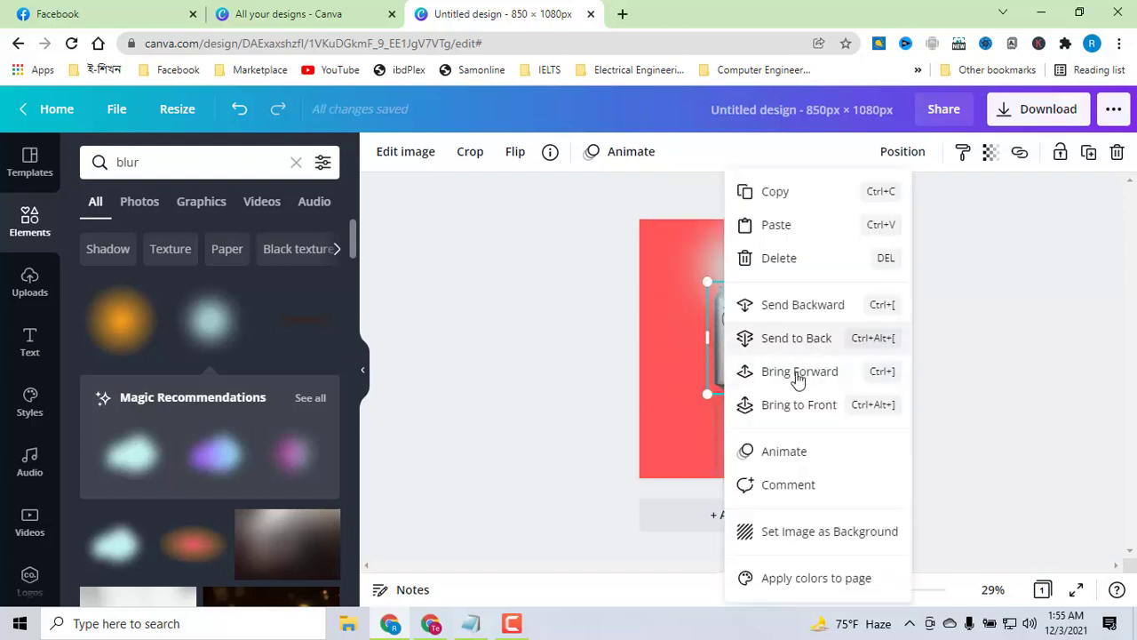
pyautogui.click(793, 406)
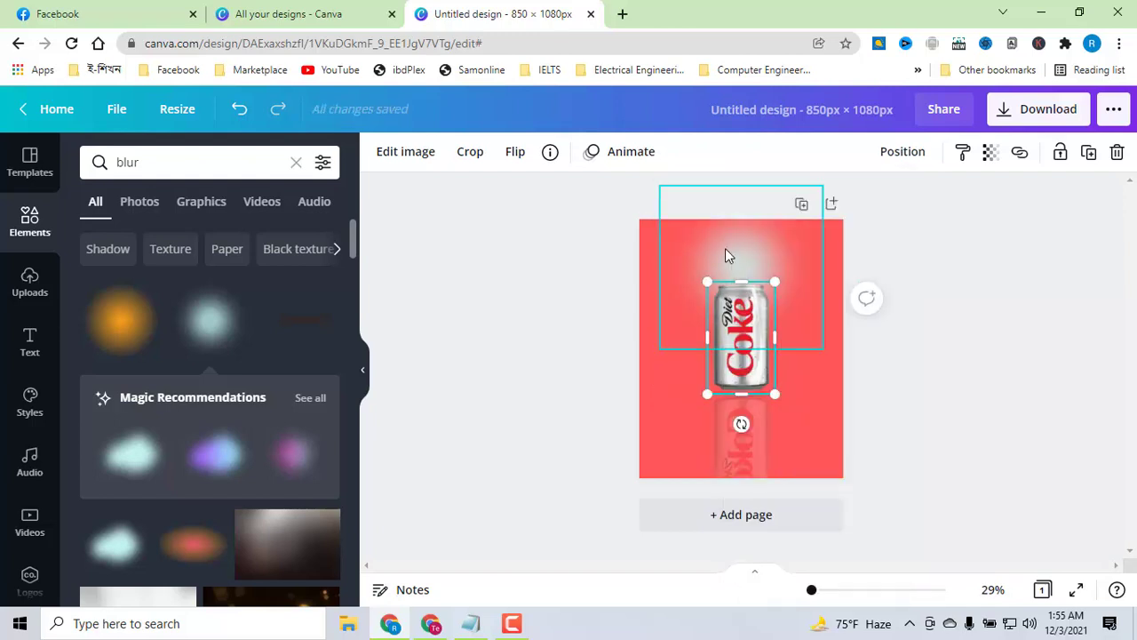
pyautogui.moveTo(725, 252)
pyautogui.mouseDown()
pyautogui.moveTo(729, 332)
pyautogui.moveTo(728, 320)
pyautogui.mouseUp()
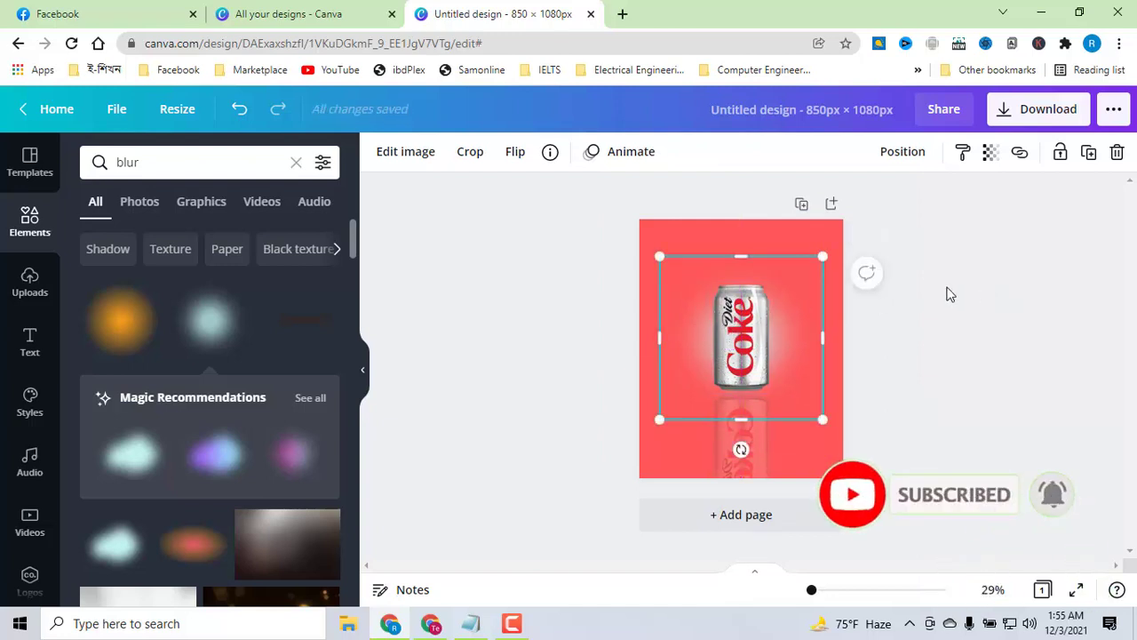
# Lower the blur glow's transparency to about 70
pyautogui.click(989, 154)
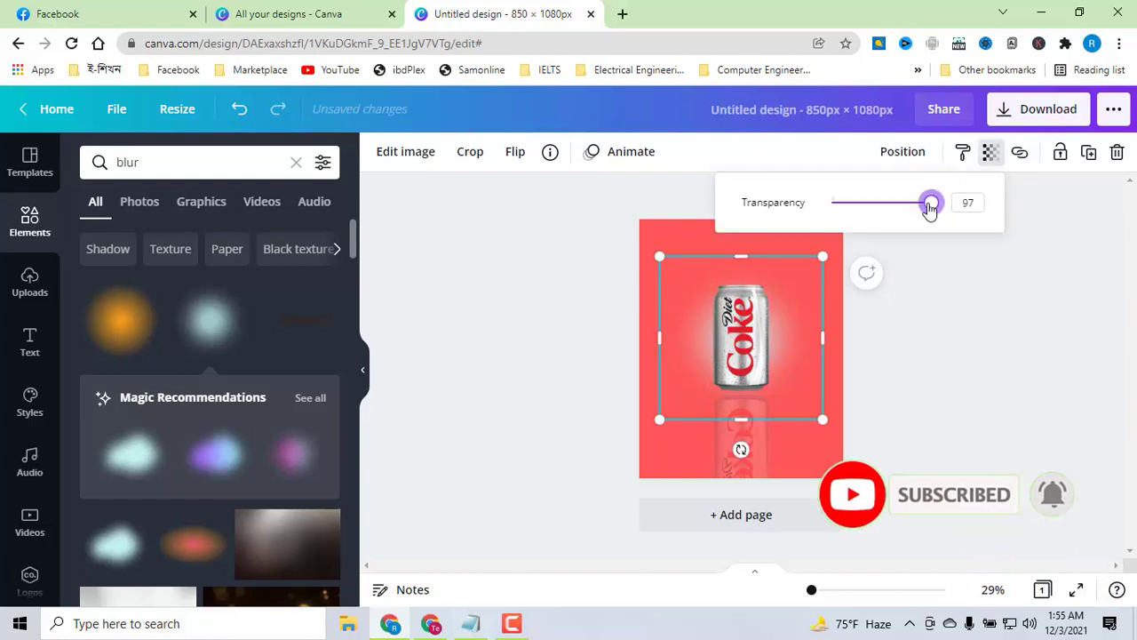
pyautogui.moveTo(930, 204); pyautogui.dragTo(912, 205)
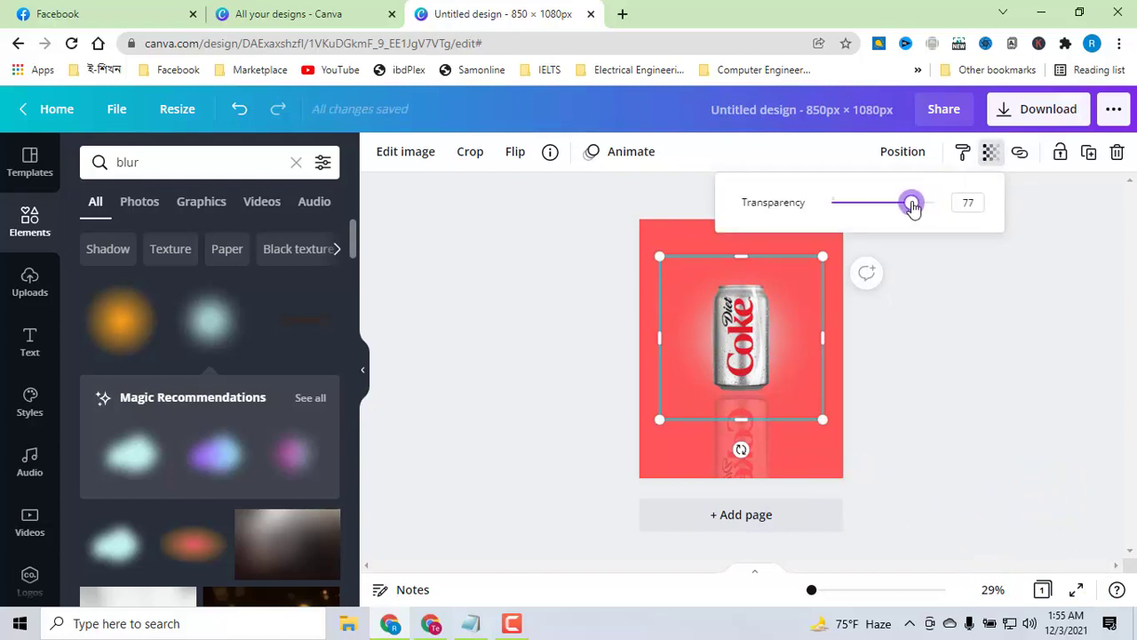
pyautogui.moveTo(913, 205); pyautogui.dragTo(902, 205)
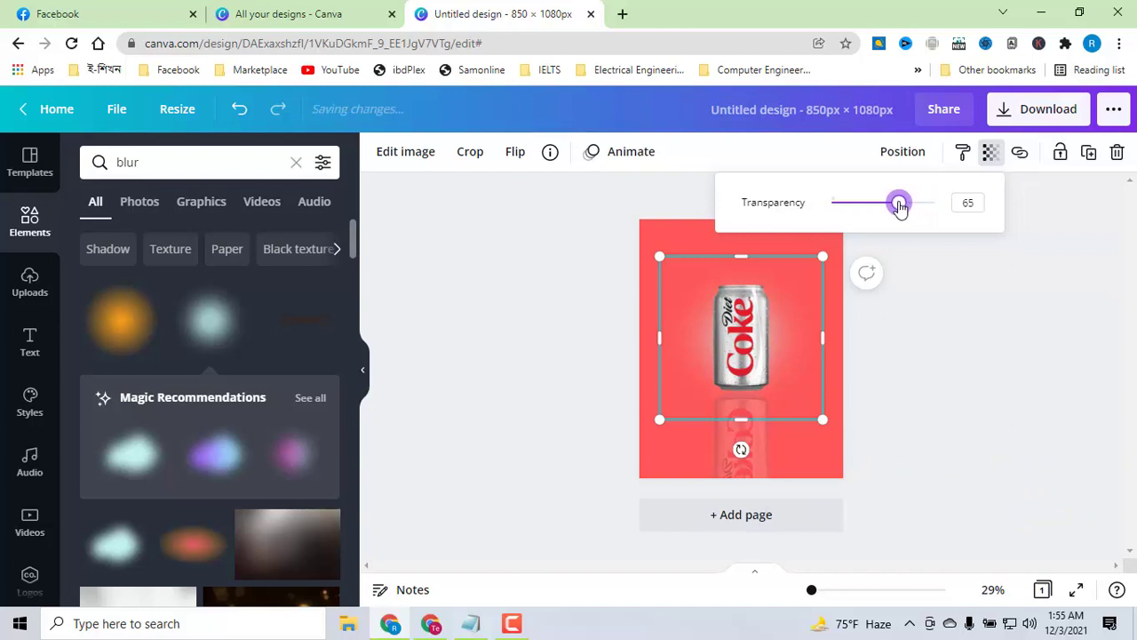
pyautogui.click(996, 318)
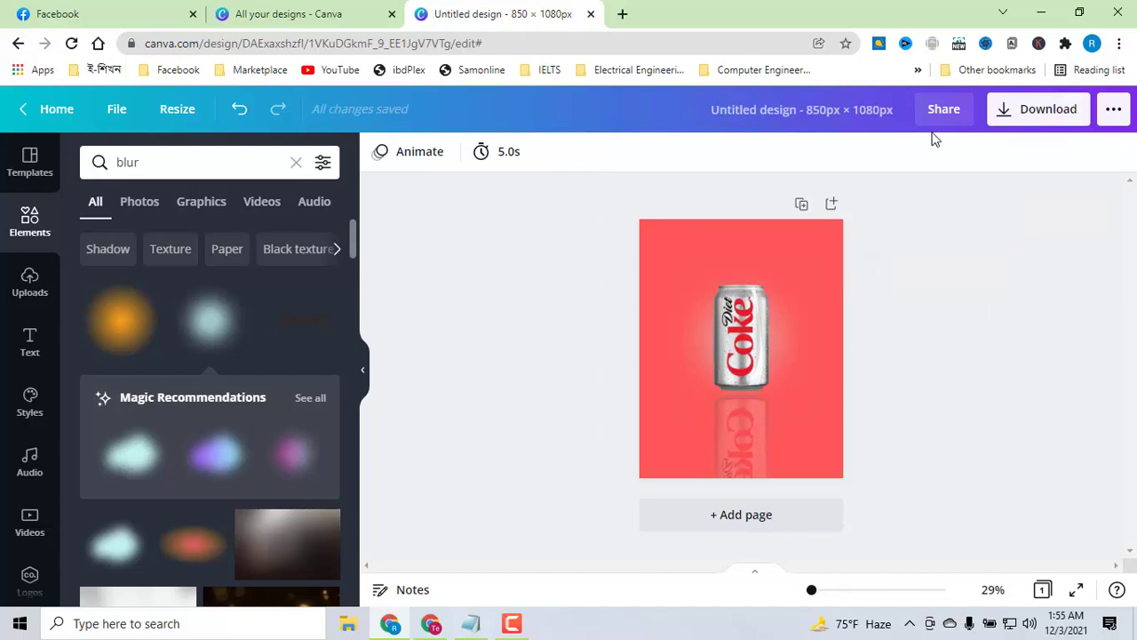
# Recheck the glow's transparency setting, then preview the design full screen
pyautogui.click(775, 330)
pyautogui.click(991, 155)
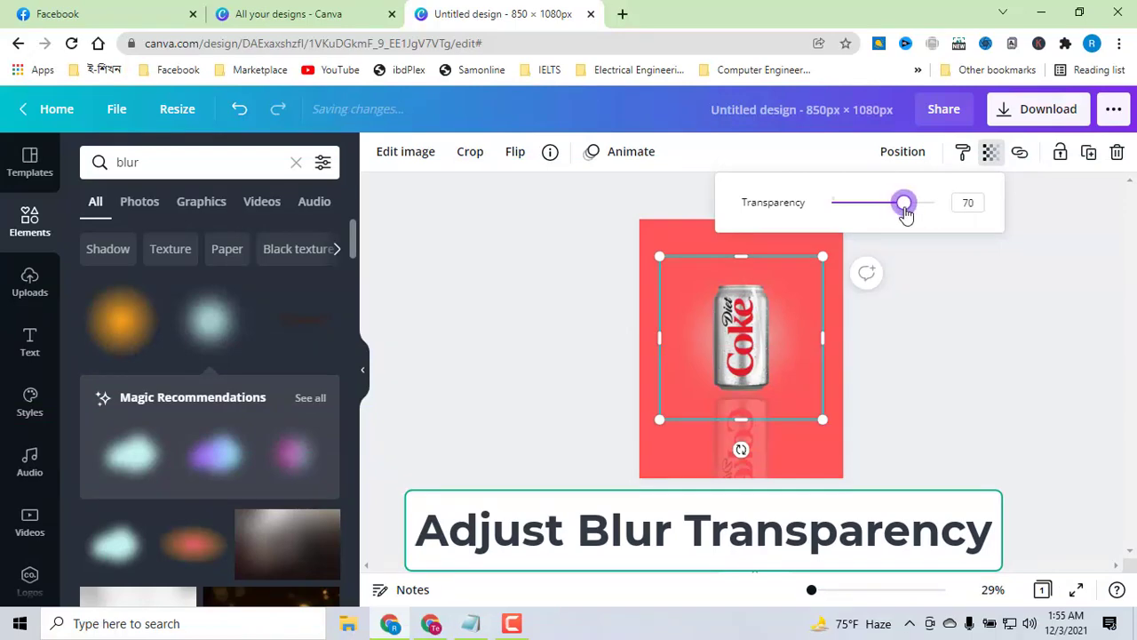
pyautogui.click(936, 320)
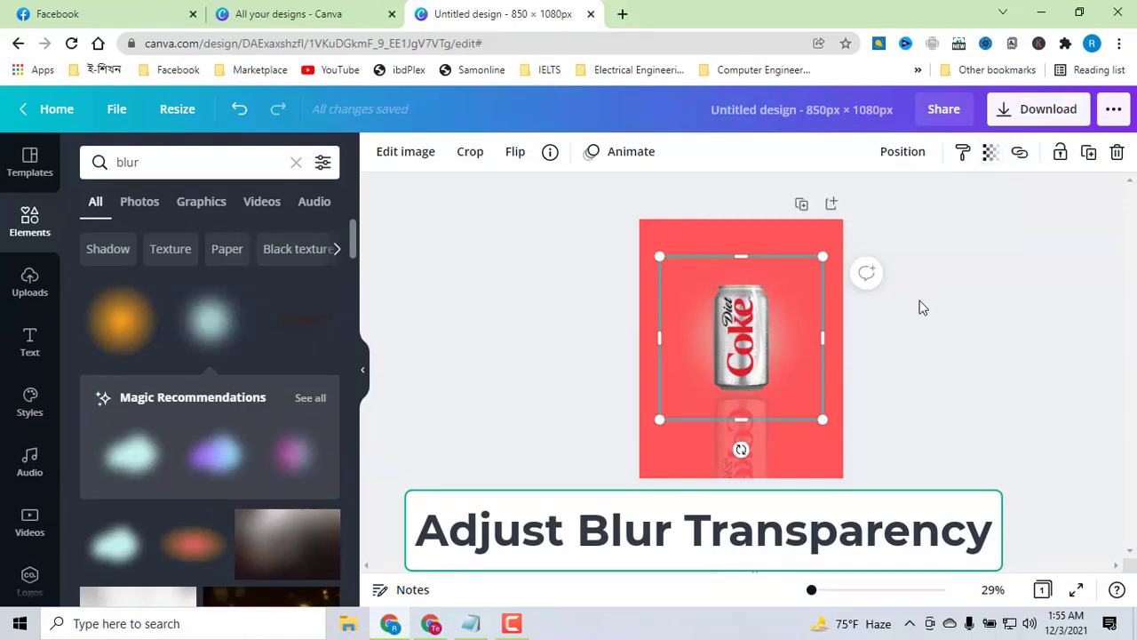
pyautogui.click(919, 302)
pyautogui.click(1076, 592)
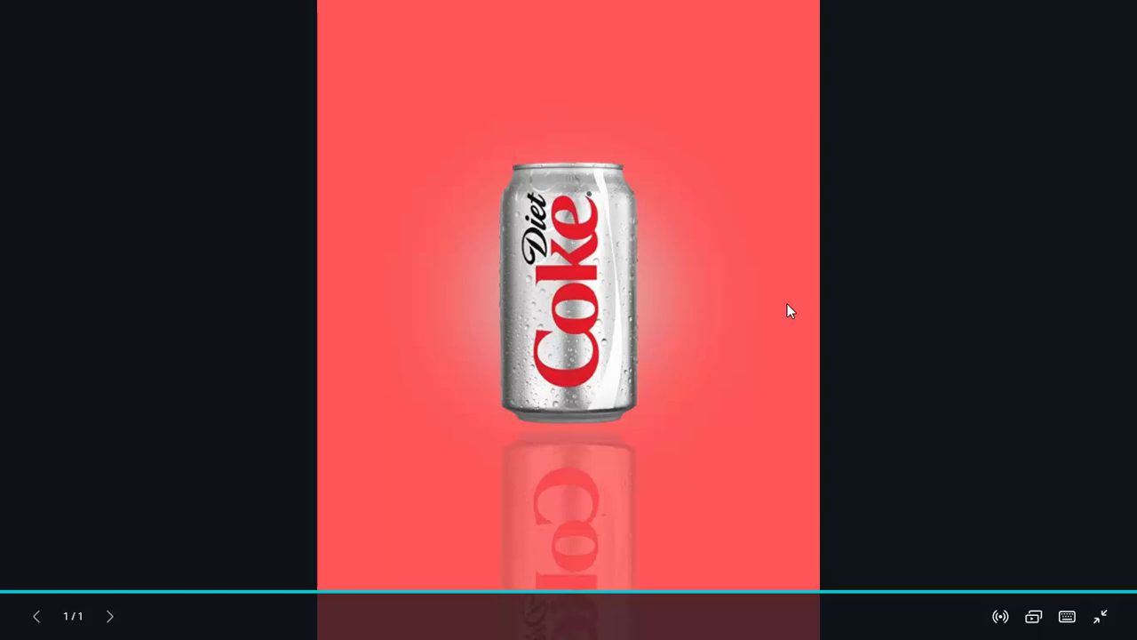
# Exit the full-screen presentation back to the Canva editor
pyautogui.click(1101, 615)
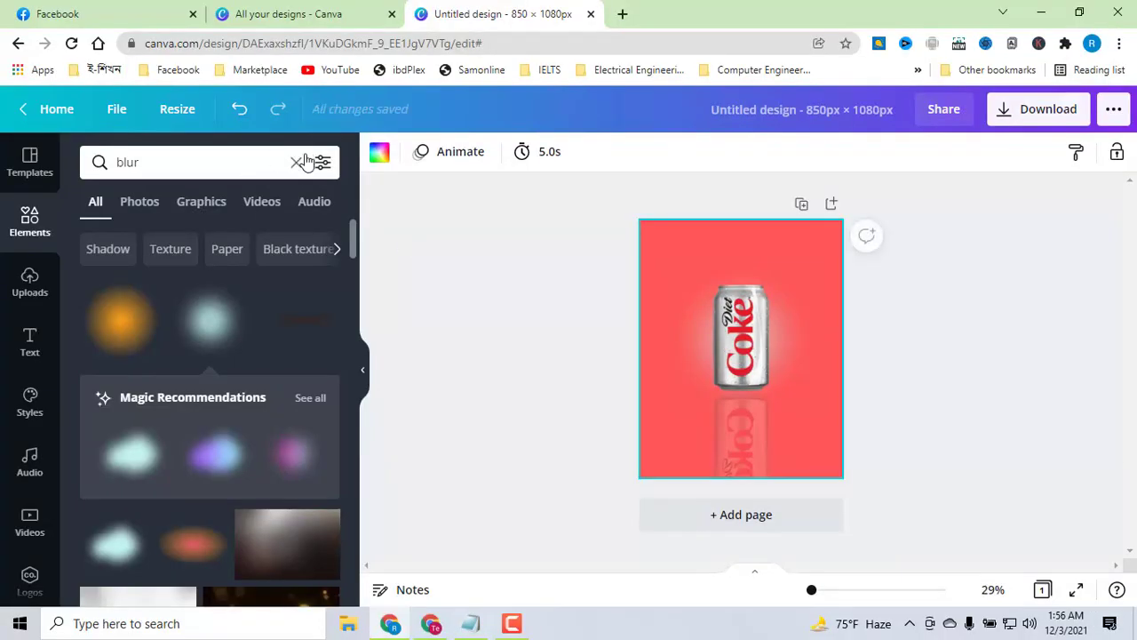
# Replace the blur search with an Elements search for 'water splash'
pyautogui.click(297, 162)
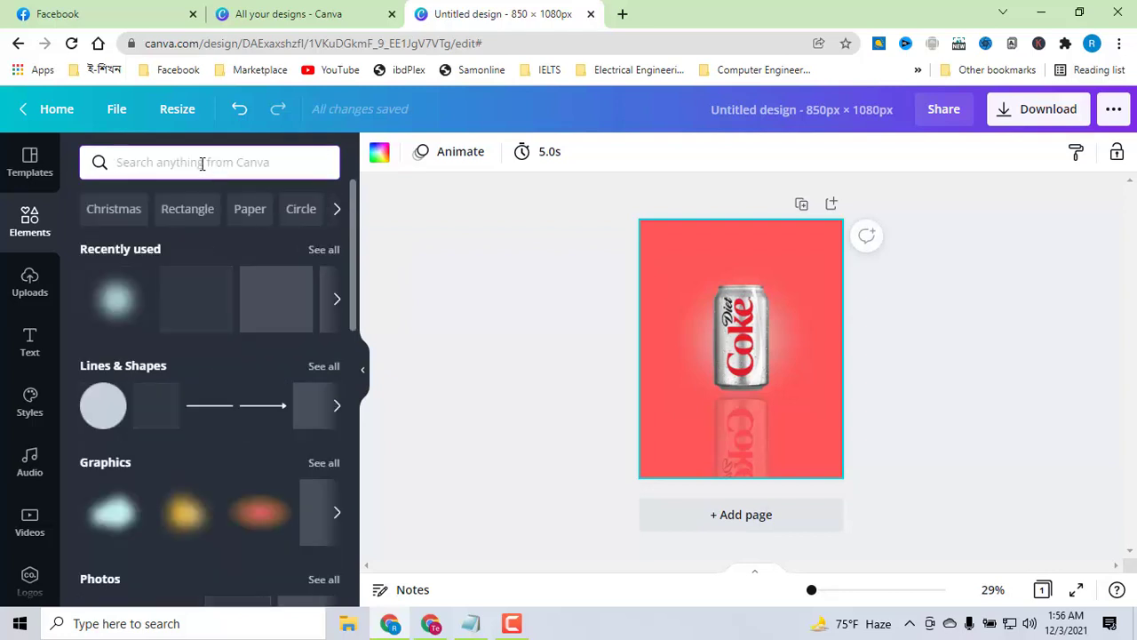
pyautogui.write('w')
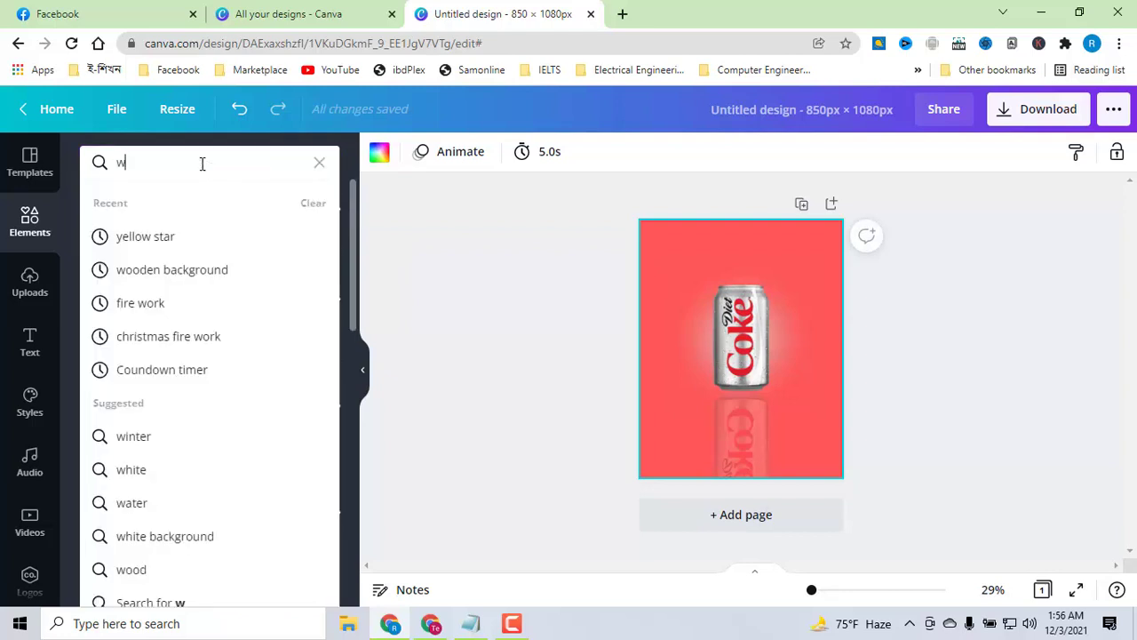
pyautogui.write('ater')
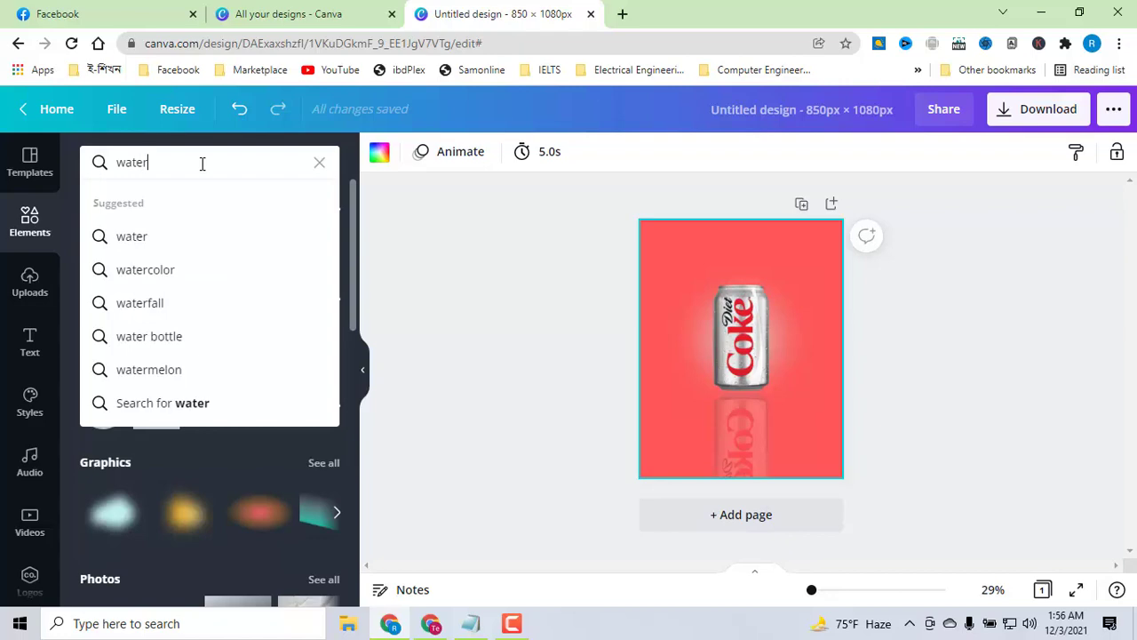
pyautogui.write(' s')
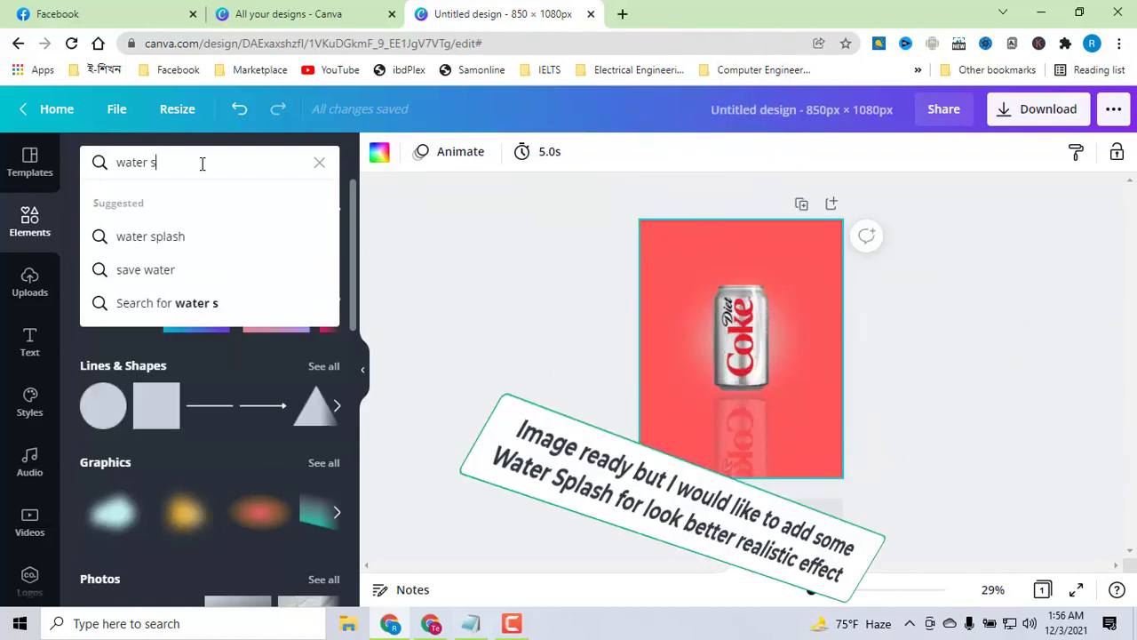
pyautogui.click(223, 241)
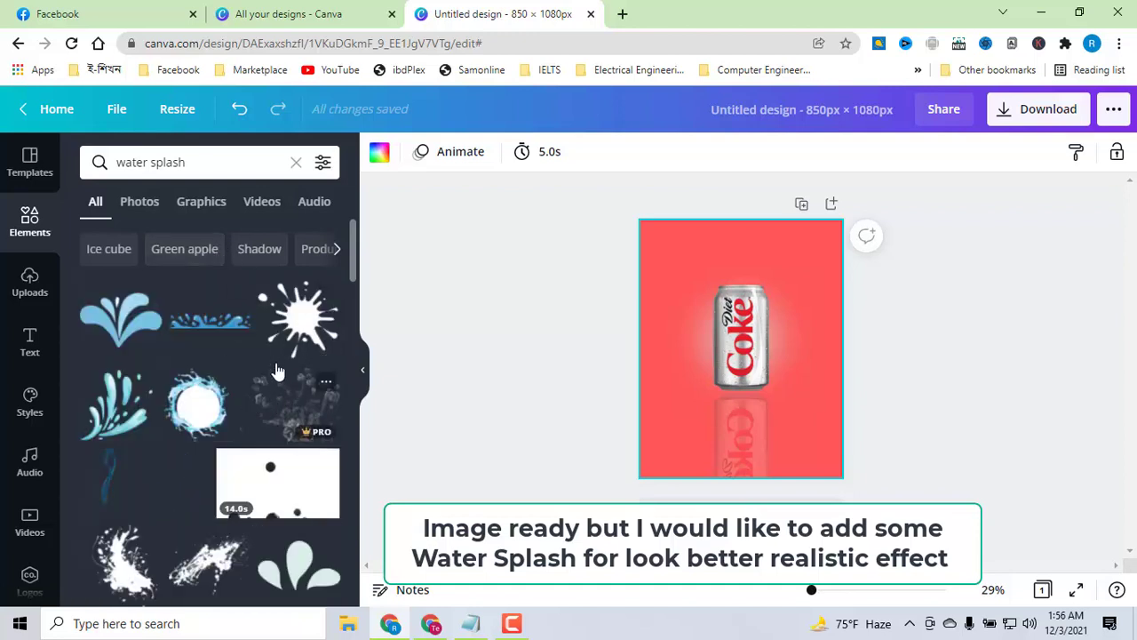
# Browse the water splash results for a suitable graphic
pyautogui.scroll(-2, 265, 365)
pyautogui.scroll(-3, 264, 365)
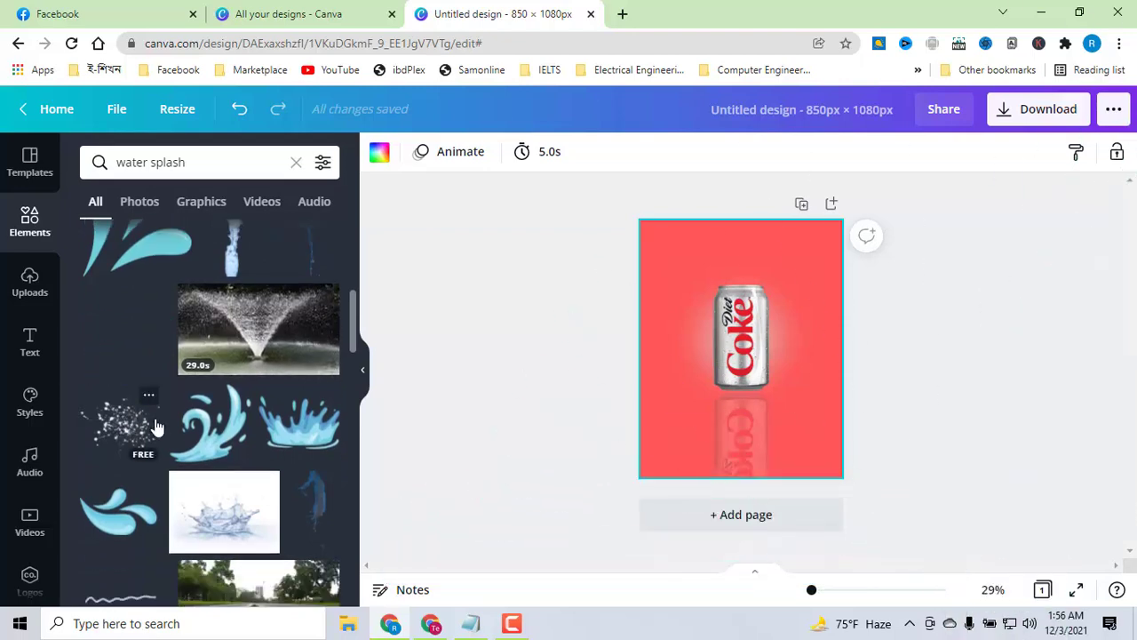
pyautogui.scroll(-2, 147, 444)
pyautogui.scroll(-2, 155, 422)
pyautogui.scroll(-3, 156, 421)
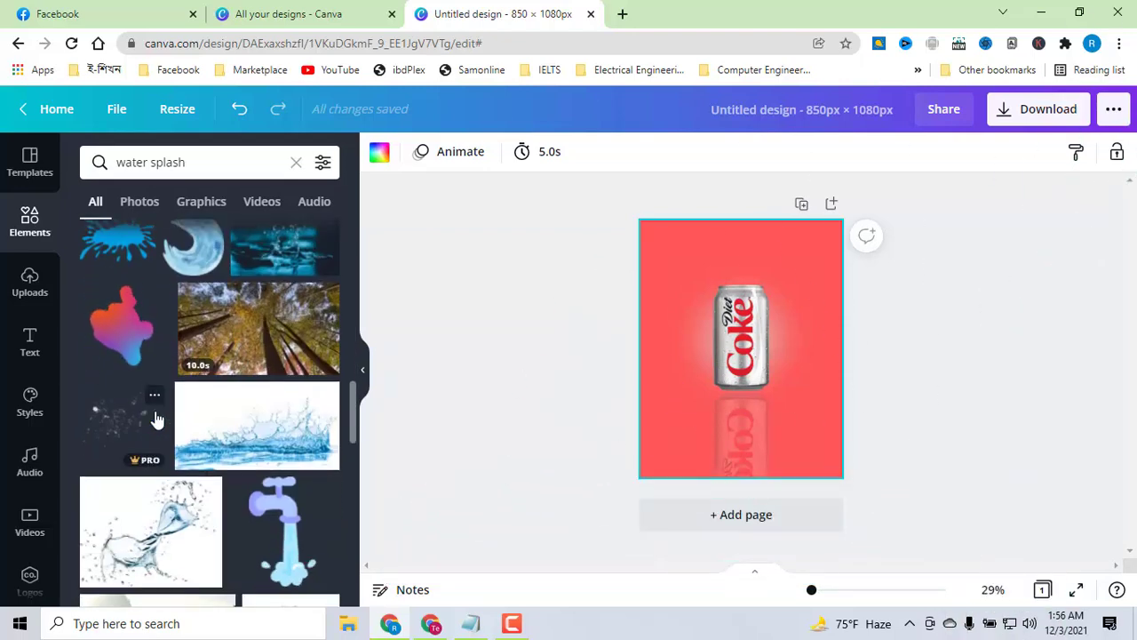
pyautogui.scroll(-1, 157, 419)
pyautogui.scroll(-3, 156, 417)
pyautogui.scroll(-2, 155, 418)
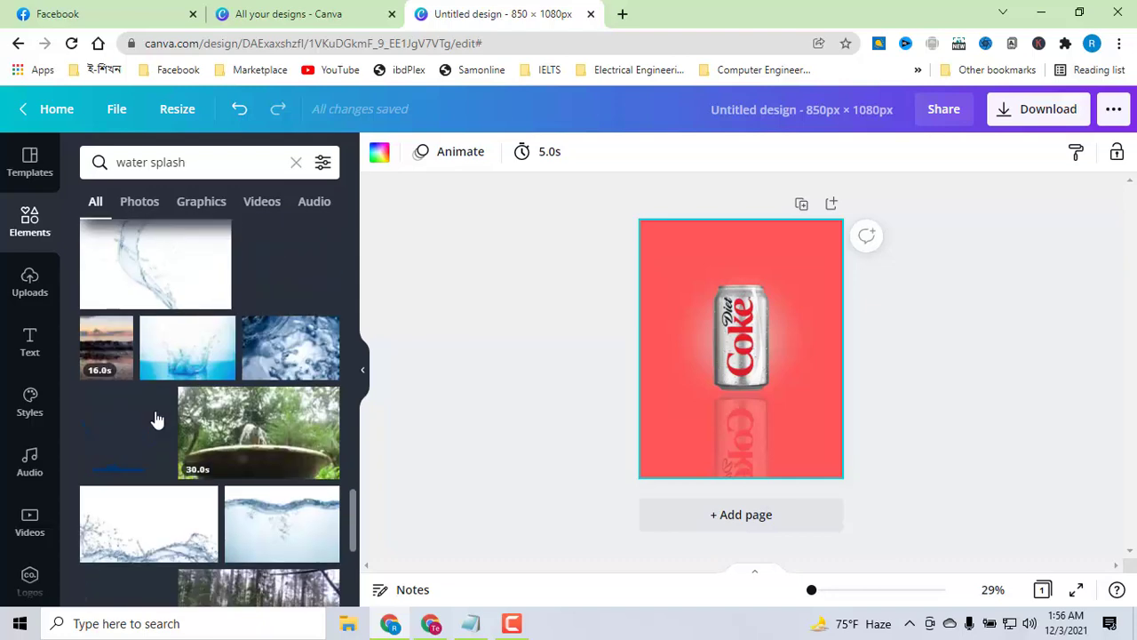
pyautogui.scroll(-2, 155, 417)
pyautogui.scroll(-2, 156, 418)
pyautogui.scroll(-2, 156, 416)
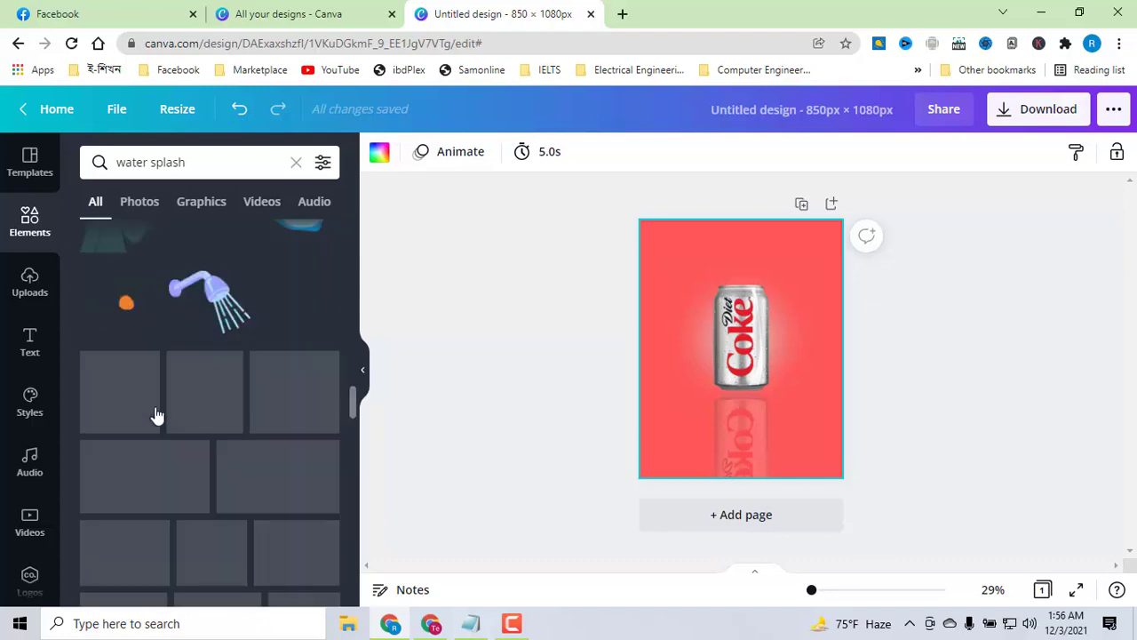
pyautogui.scroll(-2, 157, 415)
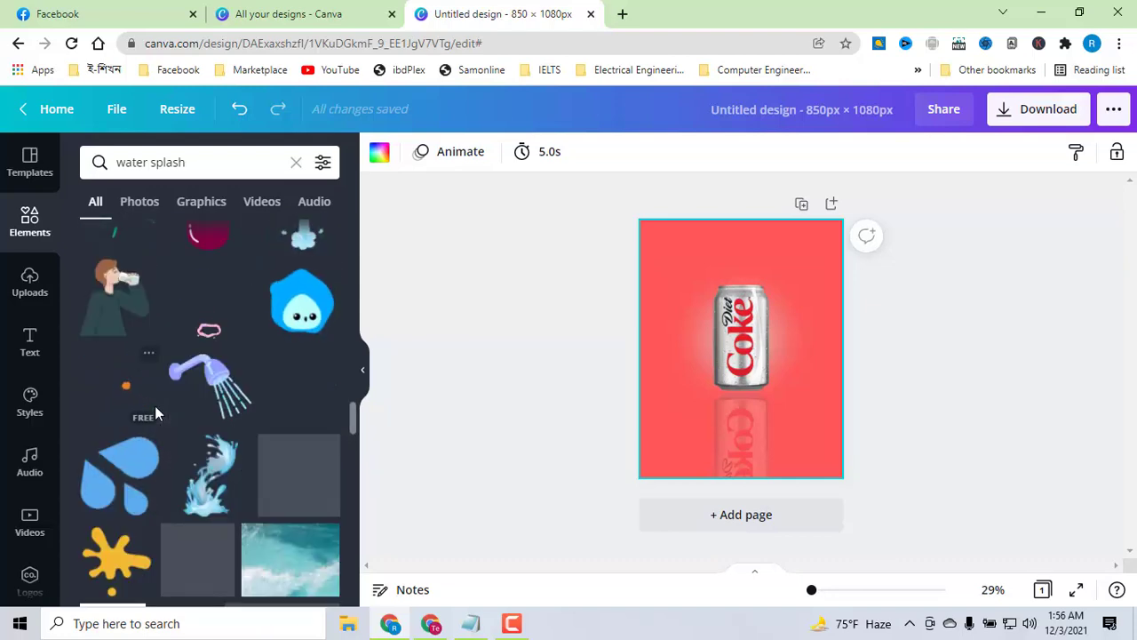
pyautogui.scroll(-2, 154, 409)
pyautogui.scroll(-2, 155, 409)
pyautogui.scroll(-2, 155, 409)
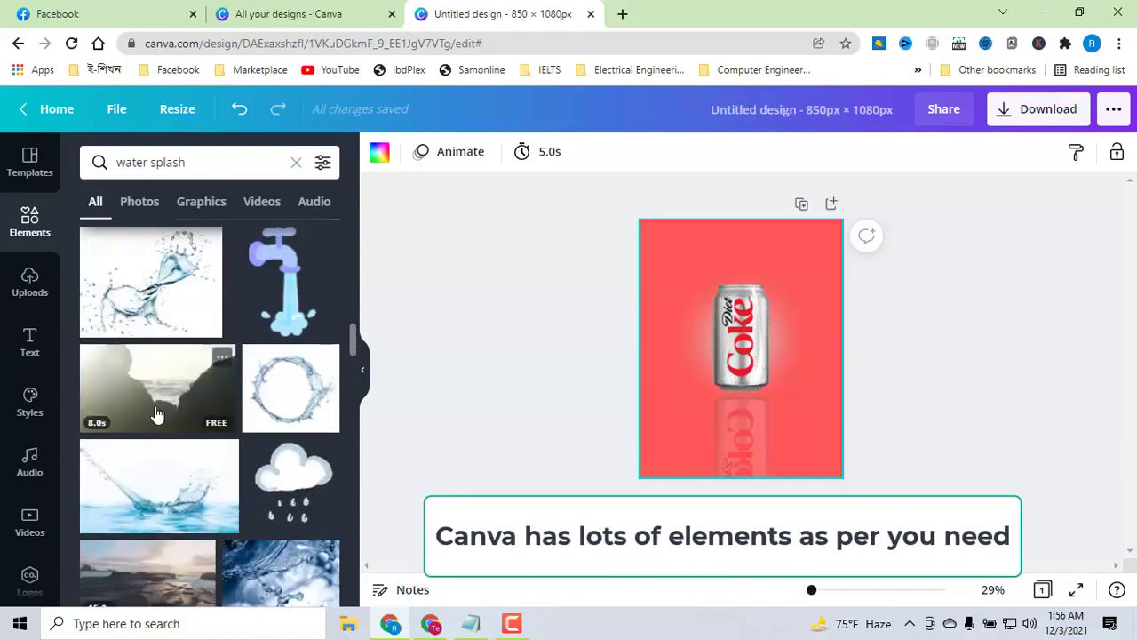
pyautogui.scroll(-2, 155, 413)
pyautogui.scroll(2, 156, 413)
pyautogui.scroll(2, 155, 414)
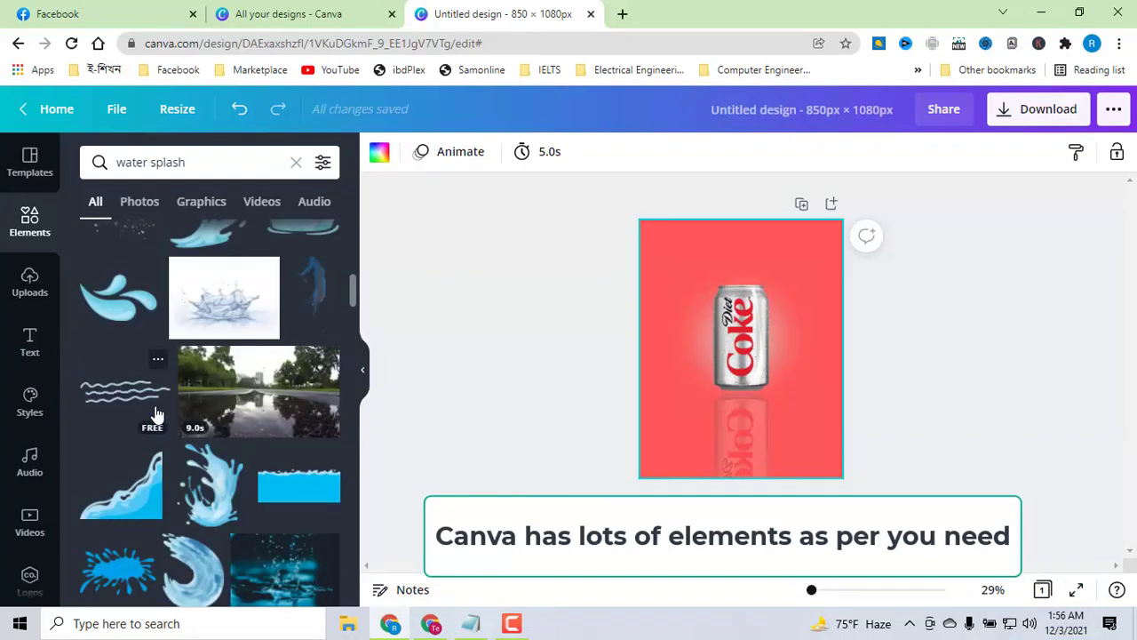
pyautogui.scroll(2, 156, 413)
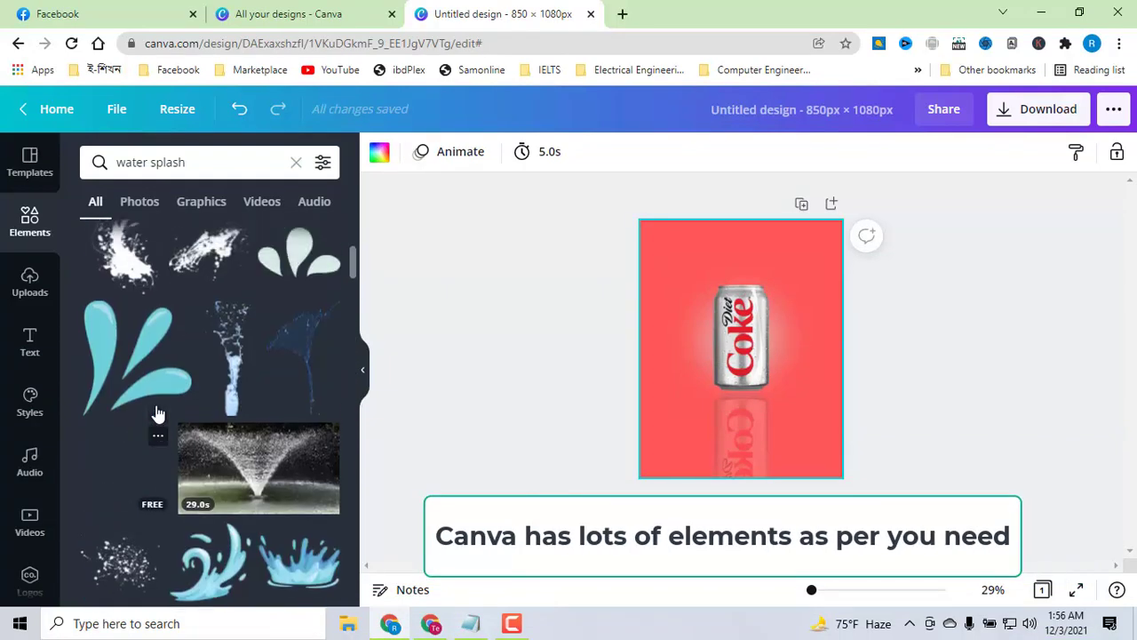
pyautogui.scroll(3, 157, 413)
pyautogui.scroll(1, 156, 414)
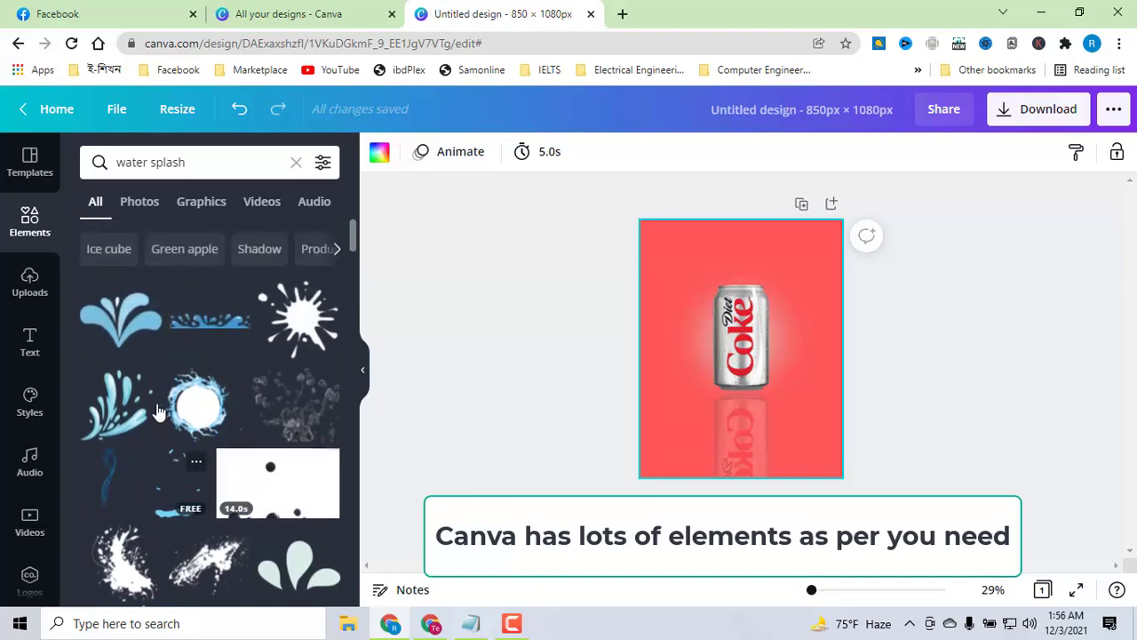
# Add a water-splash graphic over the can and bring the can in front of it
pyautogui.click(292, 391)
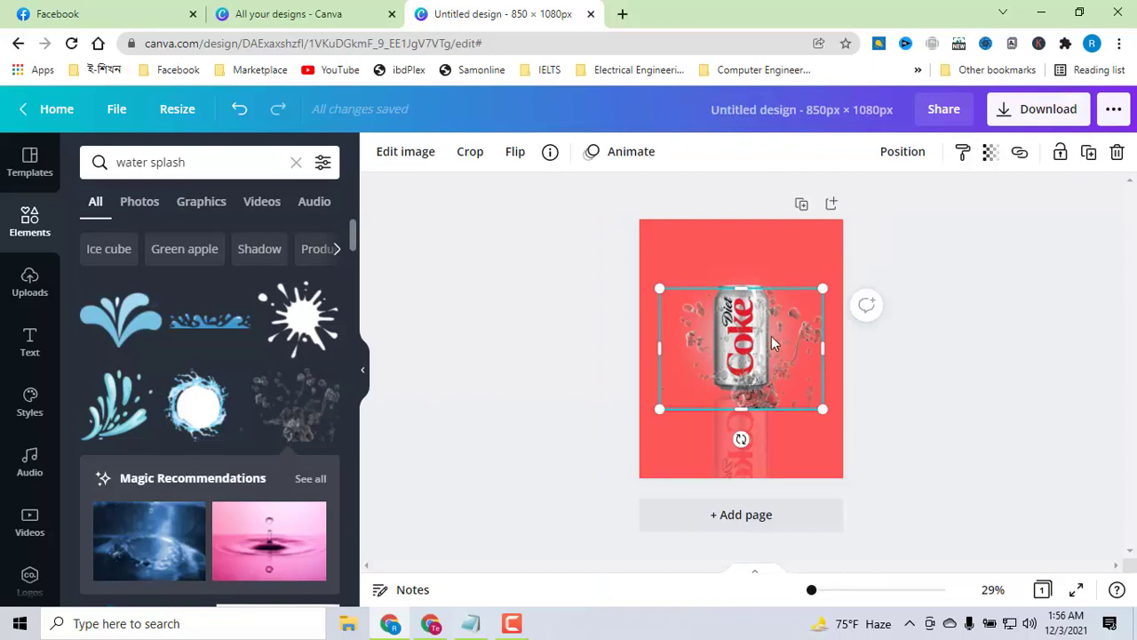
pyautogui.moveTo(740, 407); pyautogui.dragTo(750, 383)
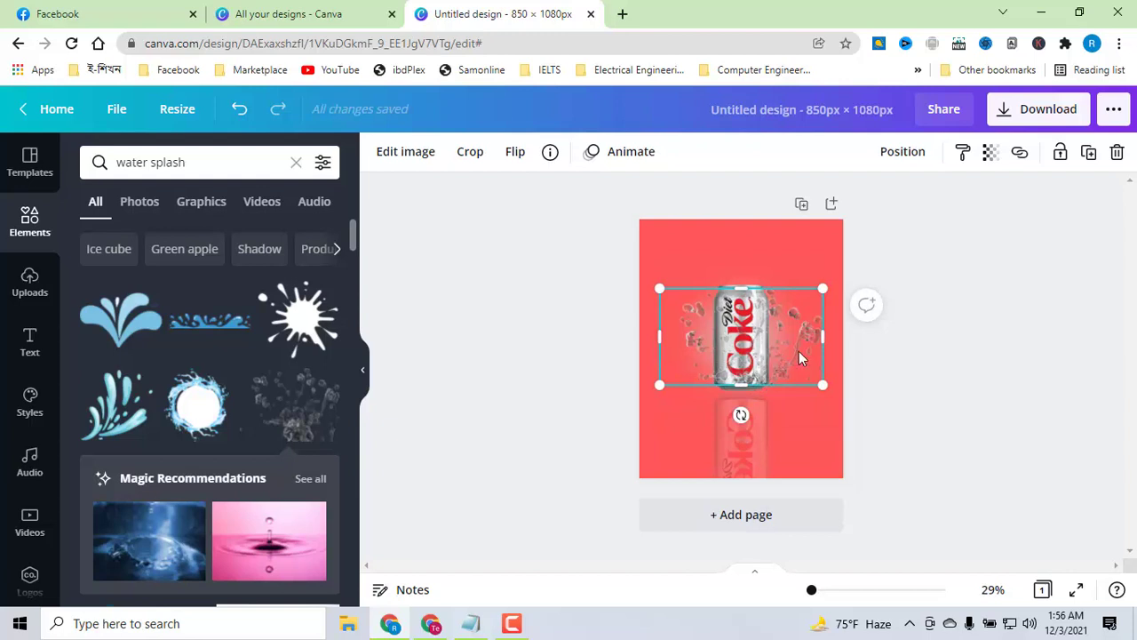
pyautogui.moveTo(799, 351); pyautogui.dragTo(797, 297)
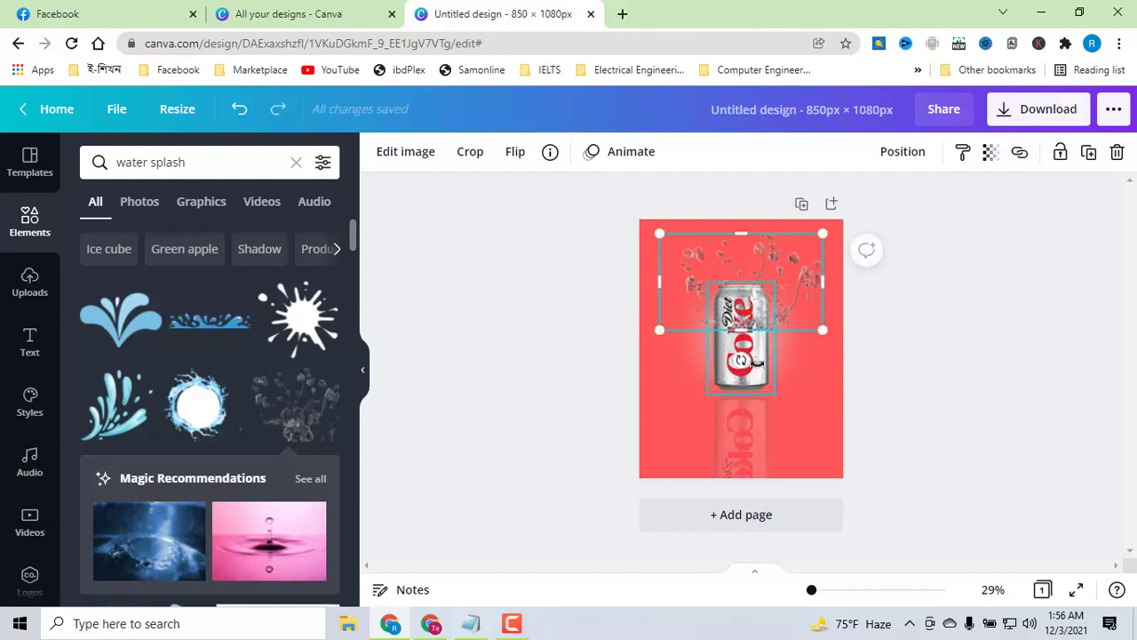
pyautogui.click(758, 362)
pyautogui.rightClick(757, 362)
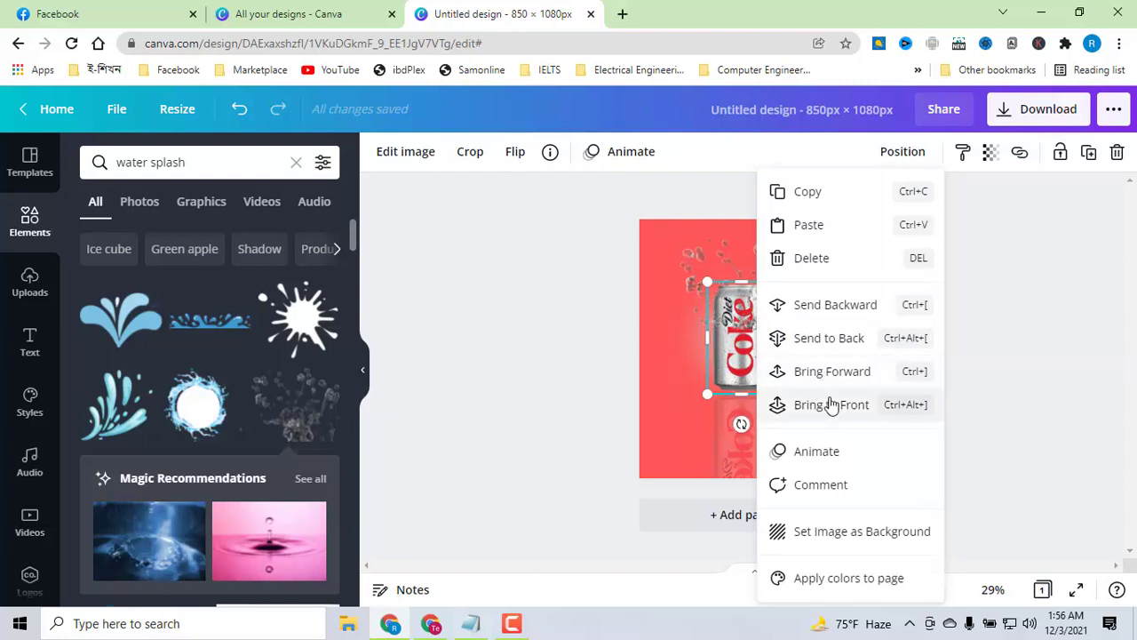
pyautogui.click(831, 404)
pyautogui.moveTo(807, 261); pyautogui.dragTo(807, 317)
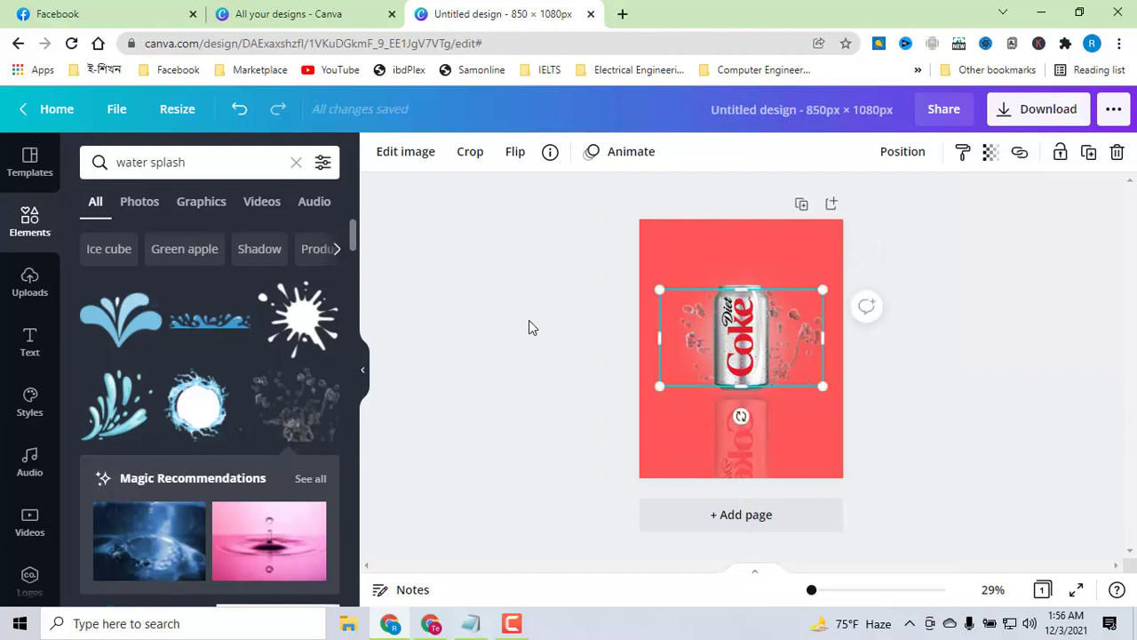
# Resize and reposition the splash so it spreads wider around the can
pyautogui.click(992, 311)
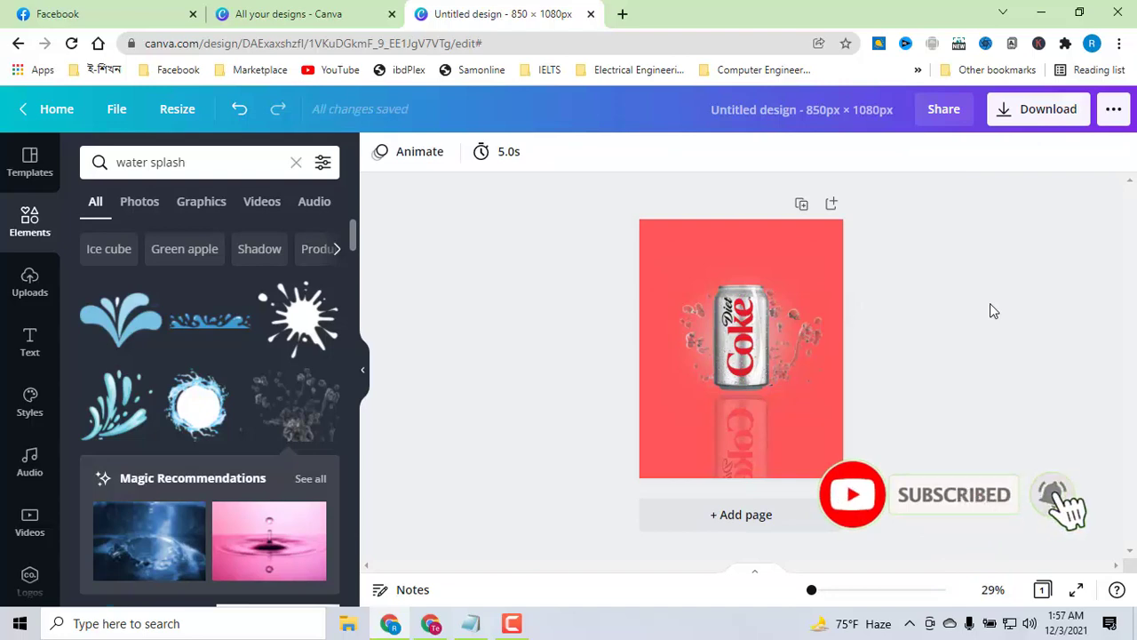
pyautogui.click(805, 330)
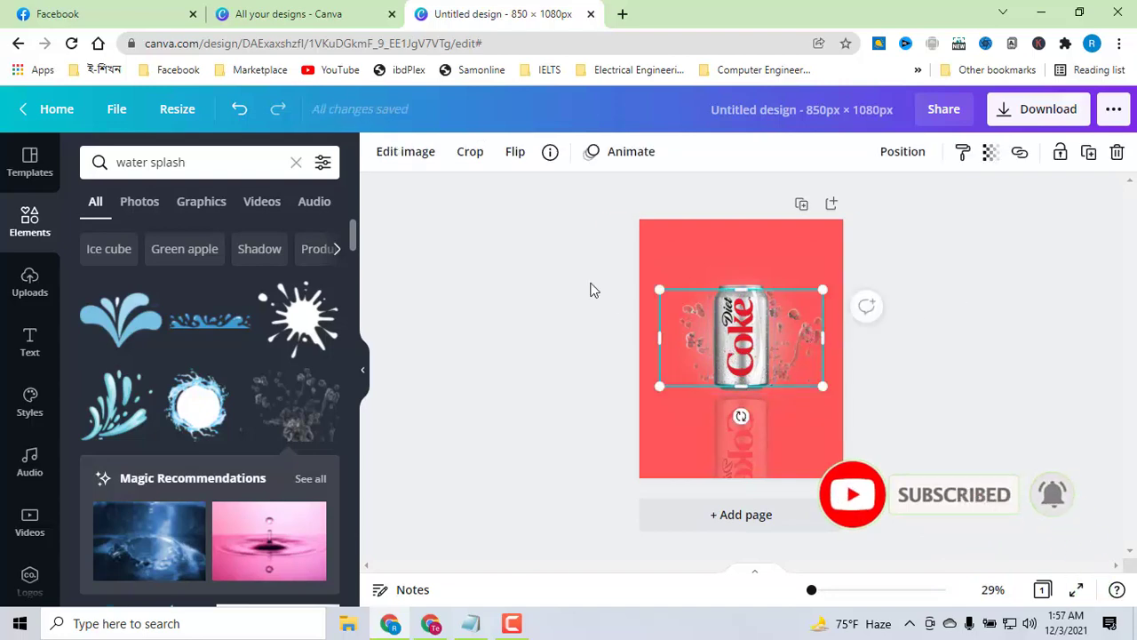
pyautogui.click(515, 153)
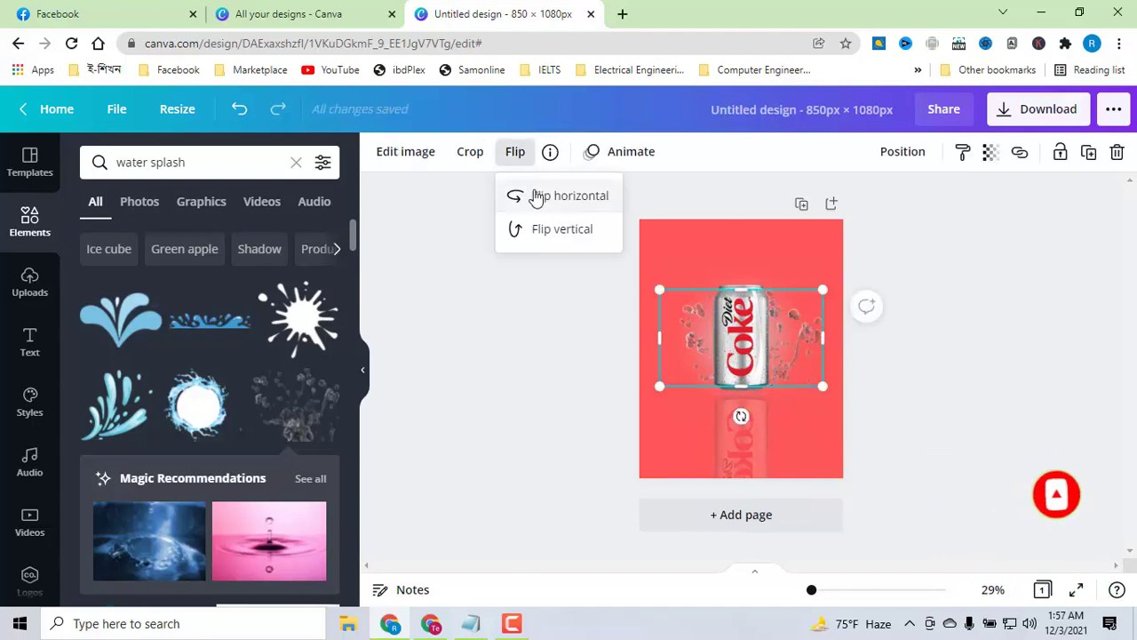
pyautogui.click(1009, 283)
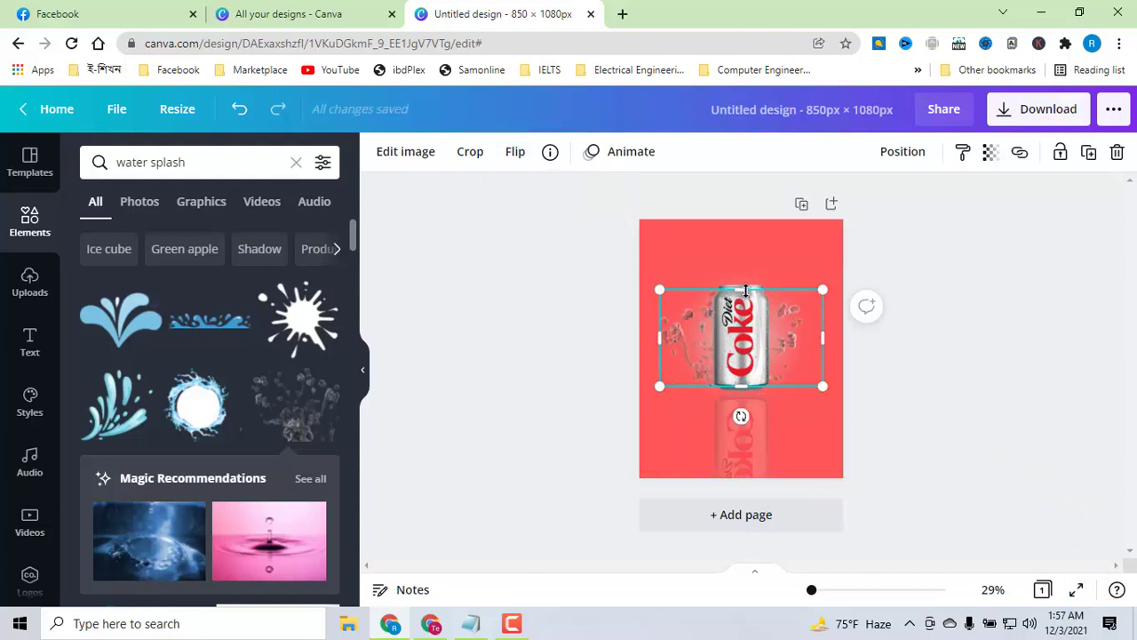
pyautogui.moveTo(739, 291); pyautogui.dragTo(739, 270)
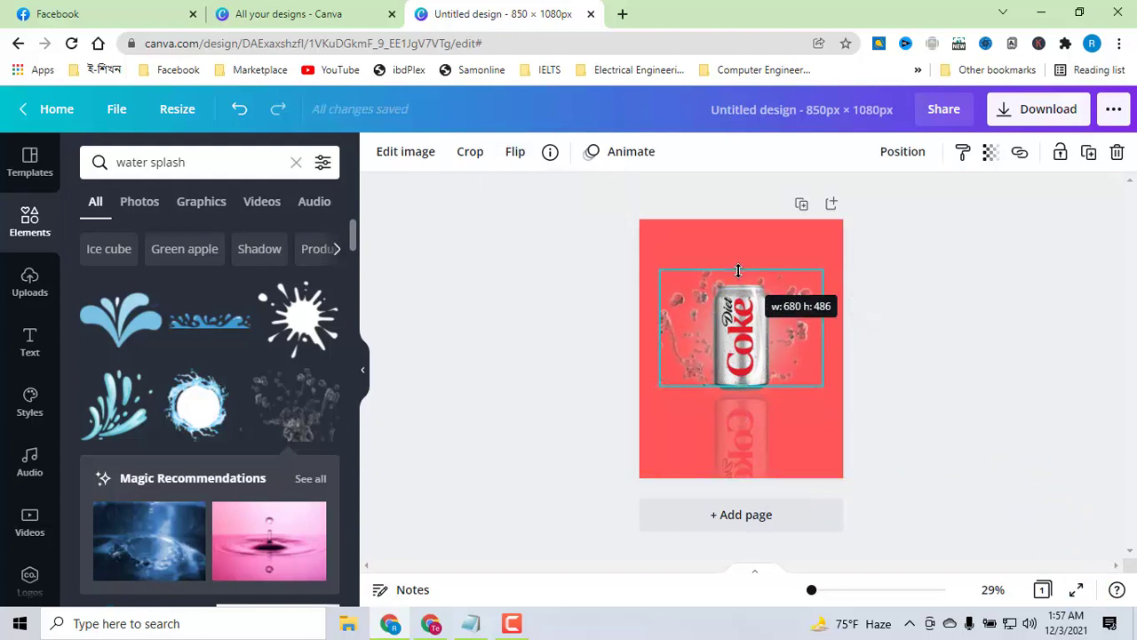
pyautogui.moveTo(662, 327); pyautogui.dragTo(654, 326)
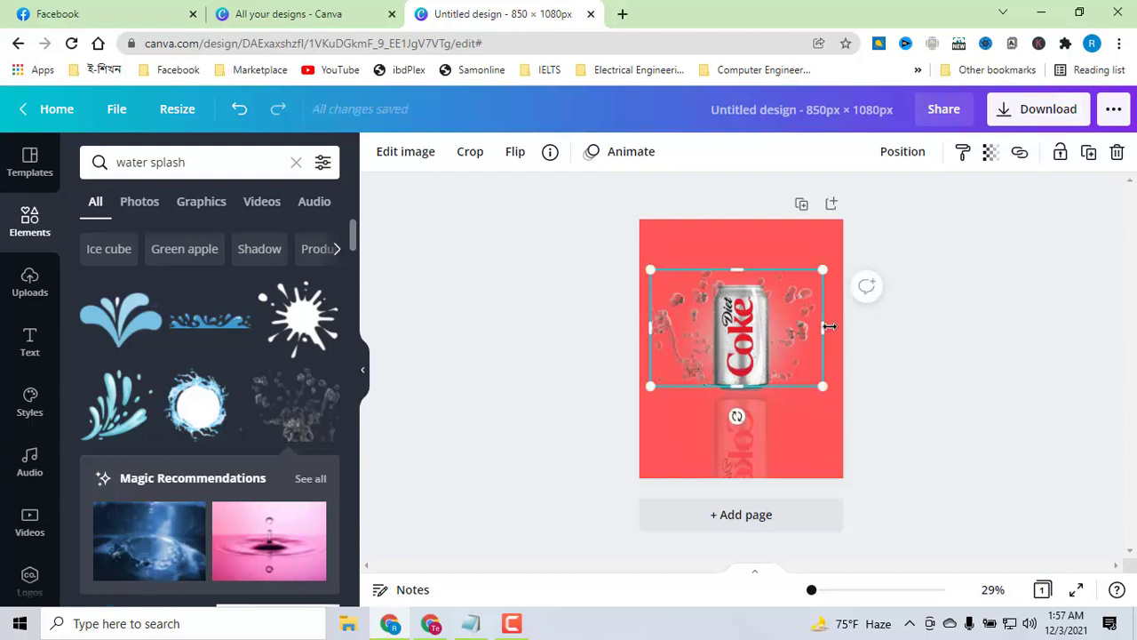
pyautogui.moveTo(820, 325); pyautogui.dragTo(835, 325)
pyautogui.press('Escape')
pyautogui.click(641, 322)
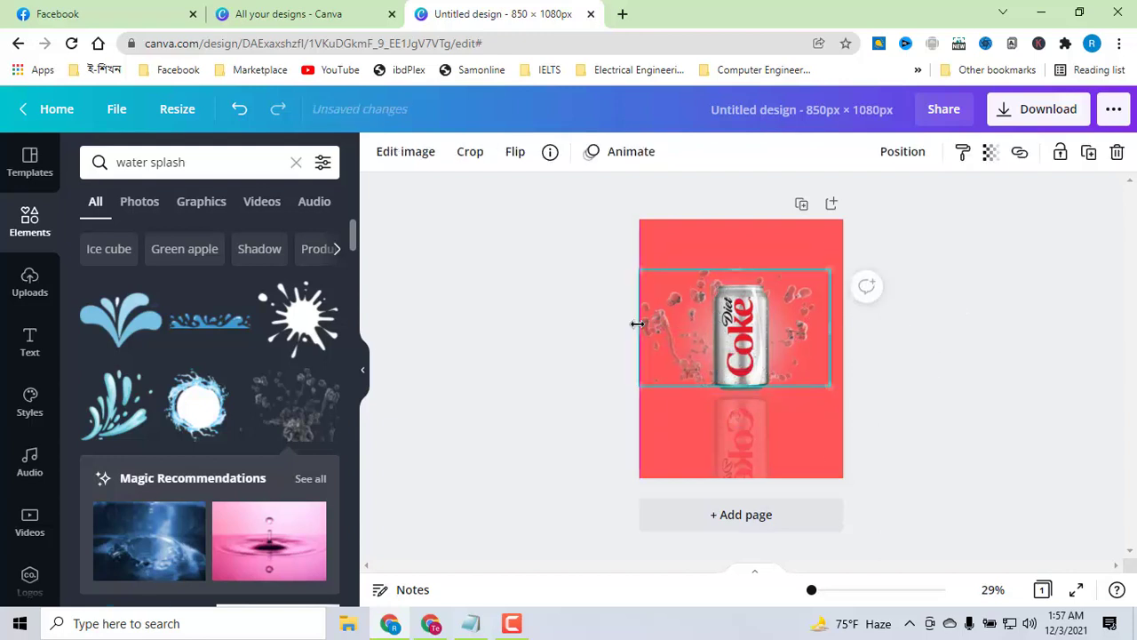
pyautogui.click(938, 329)
pyautogui.click(684, 313)
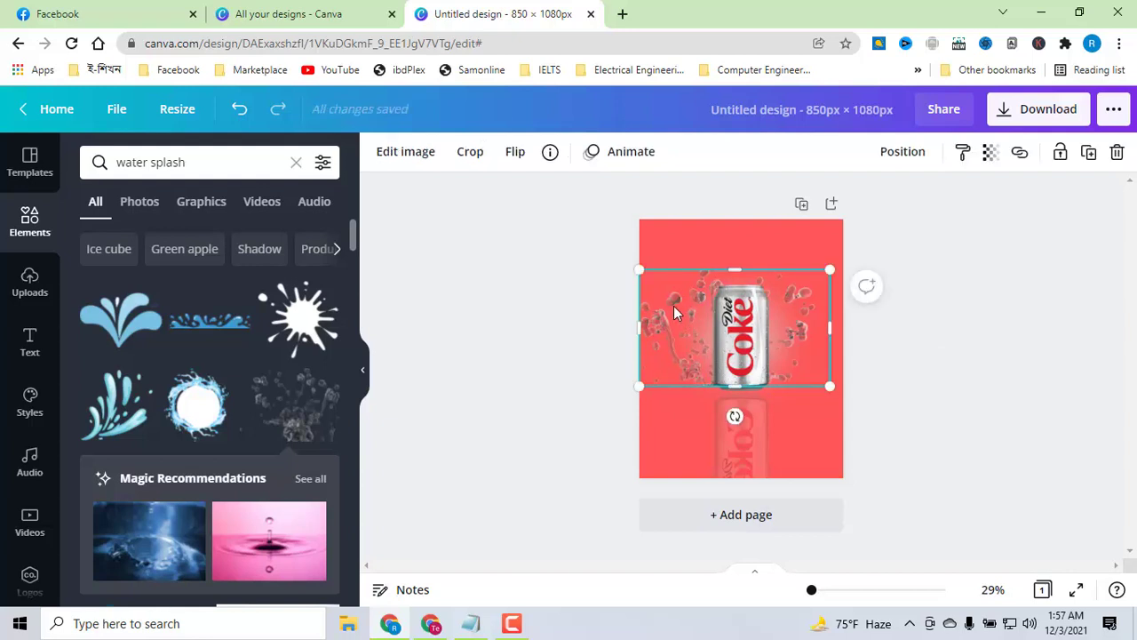
pyautogui.moveTo(683, 313); pyautogui.dragTo(689, 318)
pyautogui.moveTo(835, 332); pyautogui.dragTo(714, 333)
# Flip the splash and place it around the mirrored reflection can
pyautogui.click(514, 149)
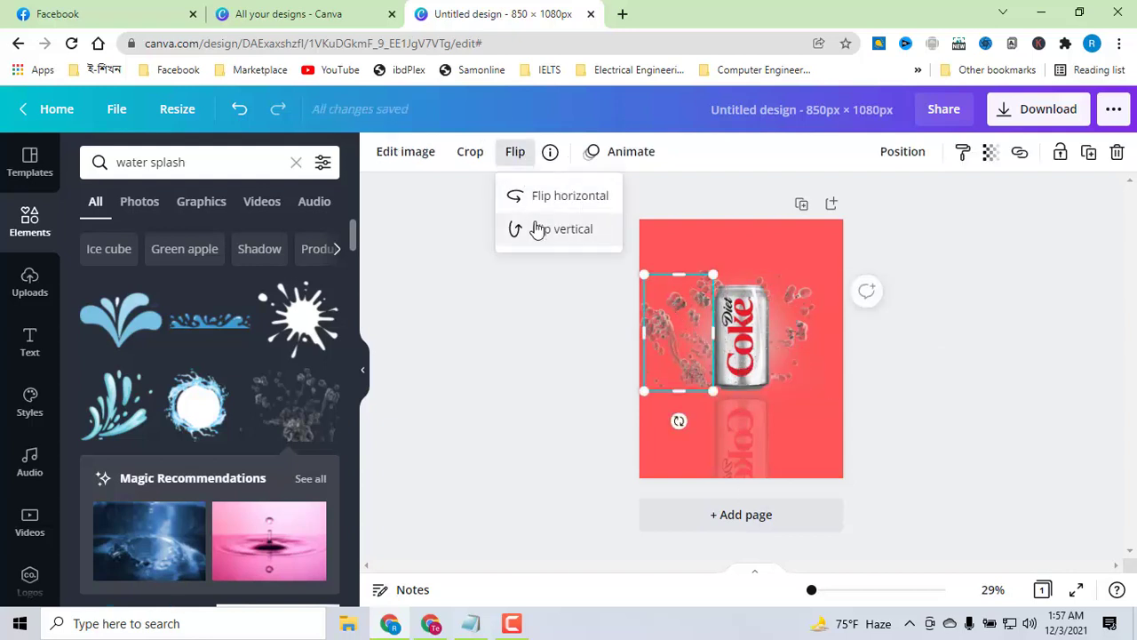
pyautogui.click(538, 229)
pyautogui.click(835, 315)
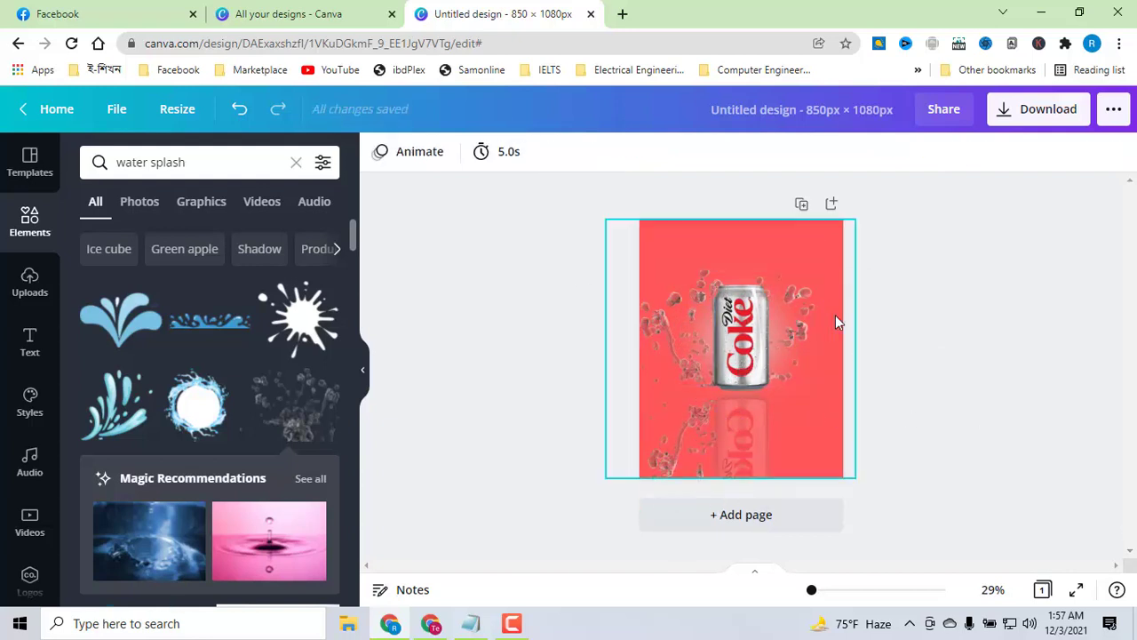
pyautogui.moveTo(640, 329); pyautogui.dragTo(762, 355)
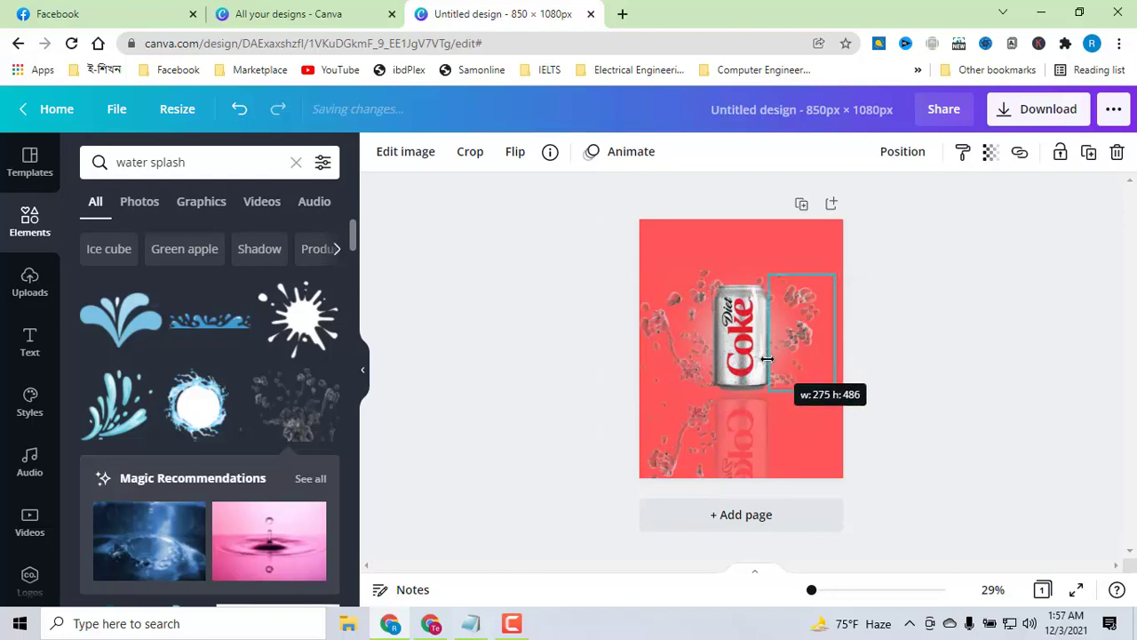
pyautogui.click(515, 151)
pyautogui.click(568, 193)
pyautogui.moveTo(812, 460); pyautogui.dragTo(802, 435)
# Fade the reflection splash to about 44 transparency
pyautogui.click(990, 151)
pyautogui.moveTo(934, 203); pyautogui.dragTo(874, 203)
pyautogui.click(702, 445)
pyautogui.click(990, 151)
pyautogui.click(990, 151)
pyautogui.click(990, 151)
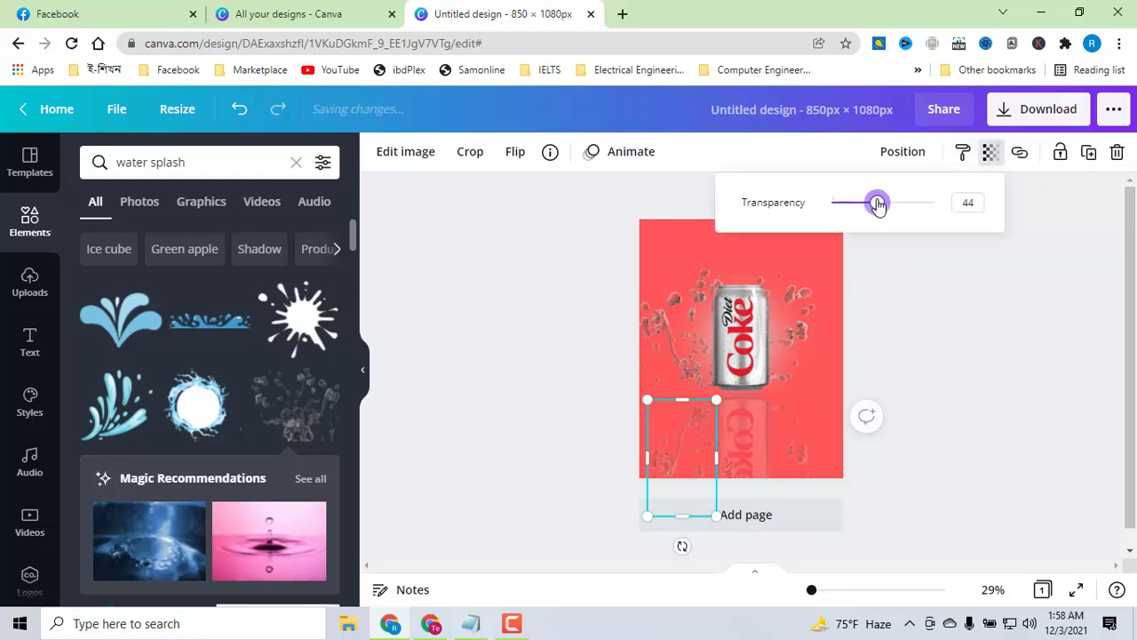
pyautogui.click(1032, 261)
# Centre the upper can-and-splash image on the page guide
pyautogui.click(702, 295)
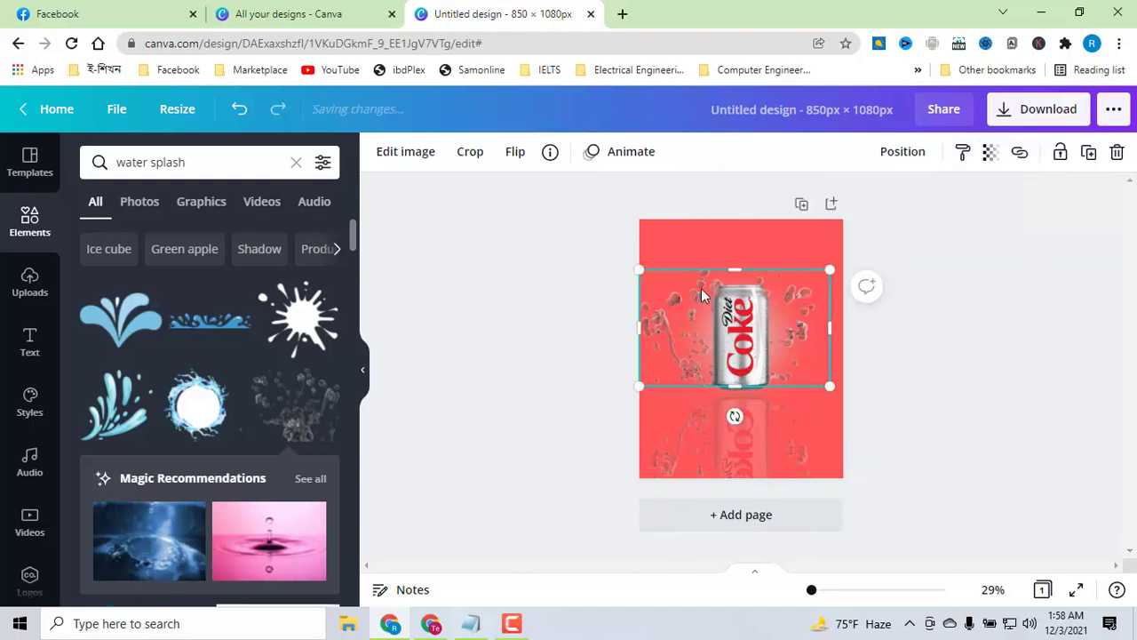
pyautogui.click(931, 305)
pyautogui.moveTo(697, 369); pyautogui.dragTo(703, 370)
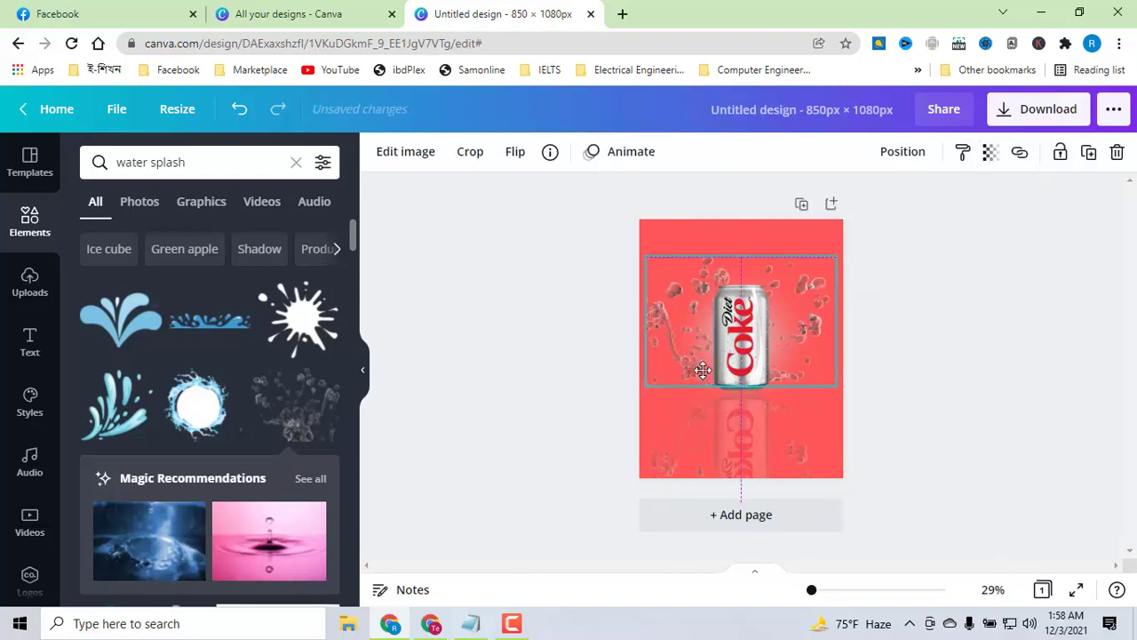
pyautogui.click(1047, 391)
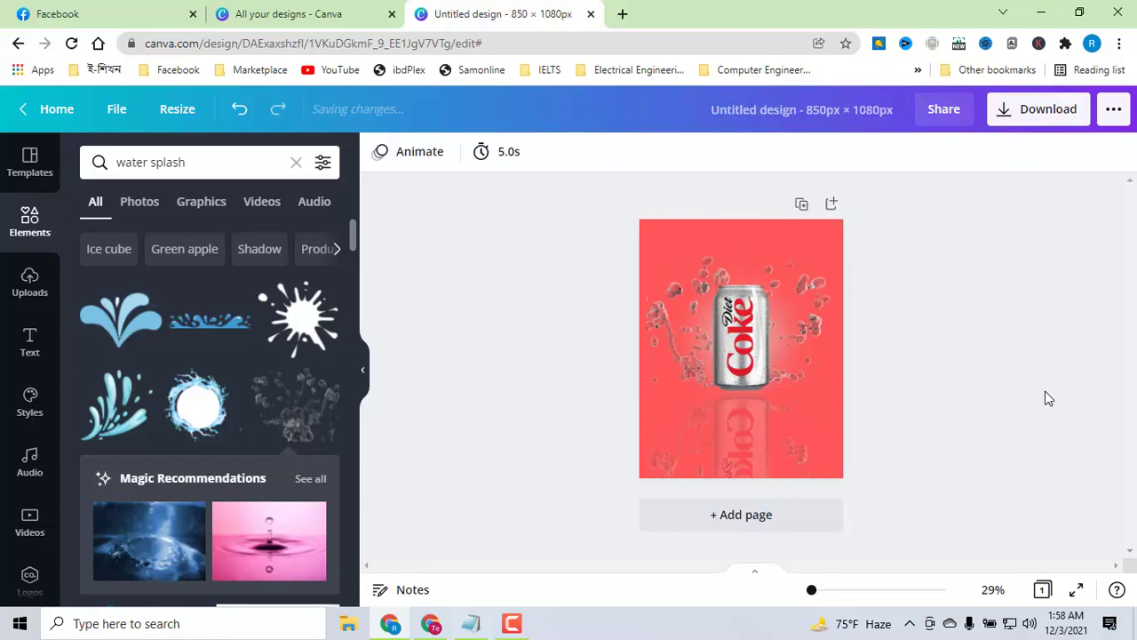
pyautogui.click(1076, 590)
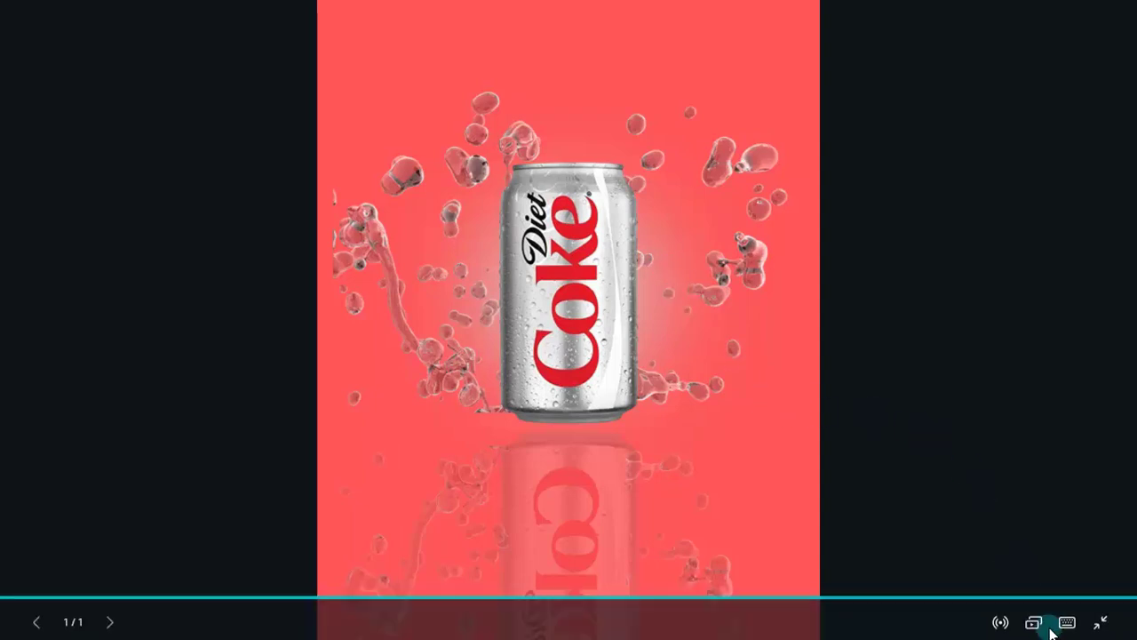
pyautogui.click(1099, 617)
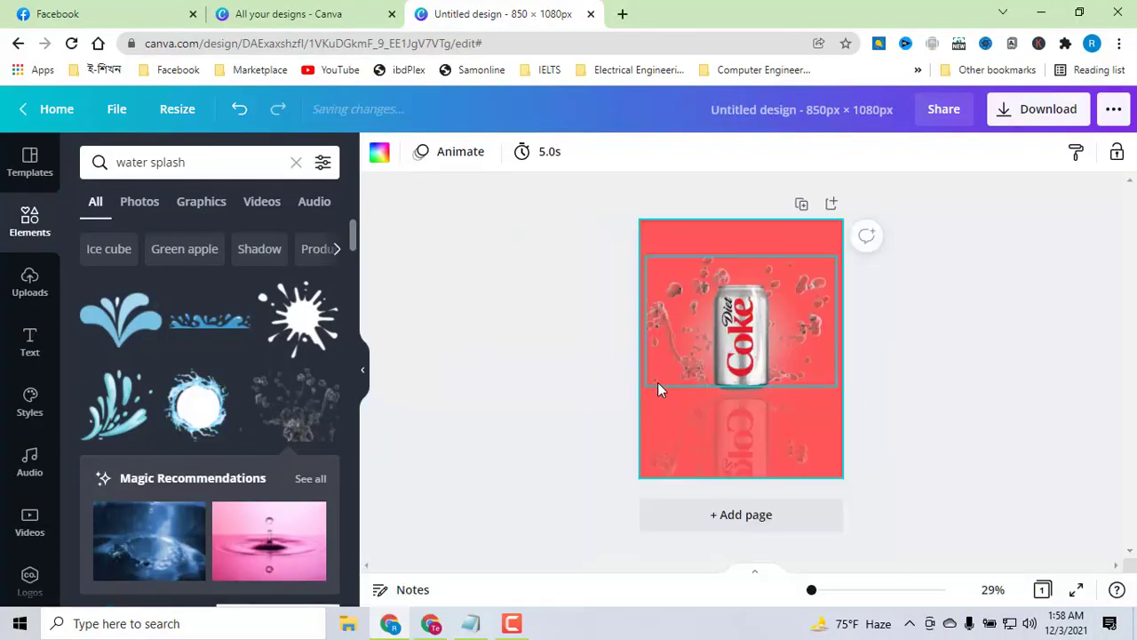
# Trim the upper image's bottom edge and widen it to w:850
pyautogui.click(658, 383)
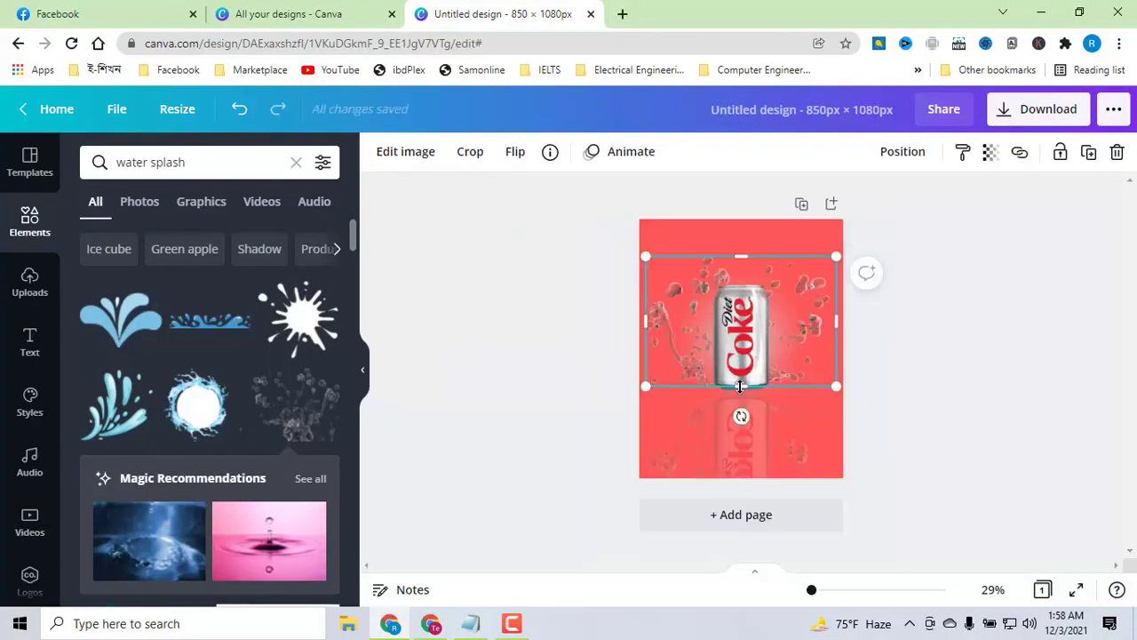
pyautogui.moveTo(740, 384); pyautogui.dragTo(740, 382)
pyautogui.moveTo(679, 352); pyautogui.dragTo(680, 349)
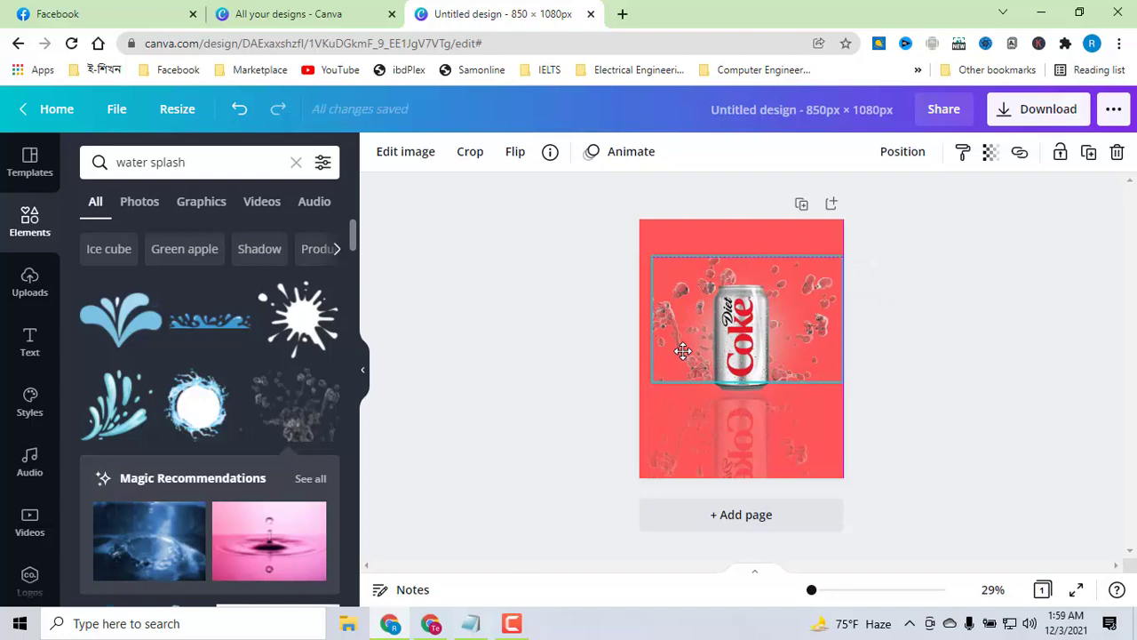
pyautogui.click(906, 363)
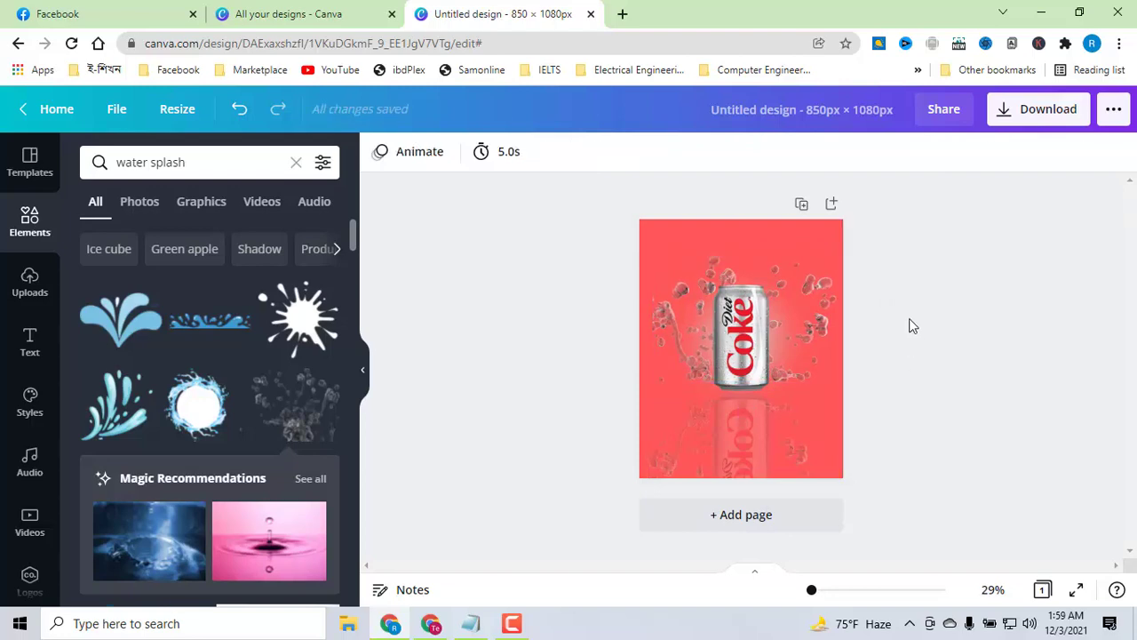
pyautogui.click(681, 332)
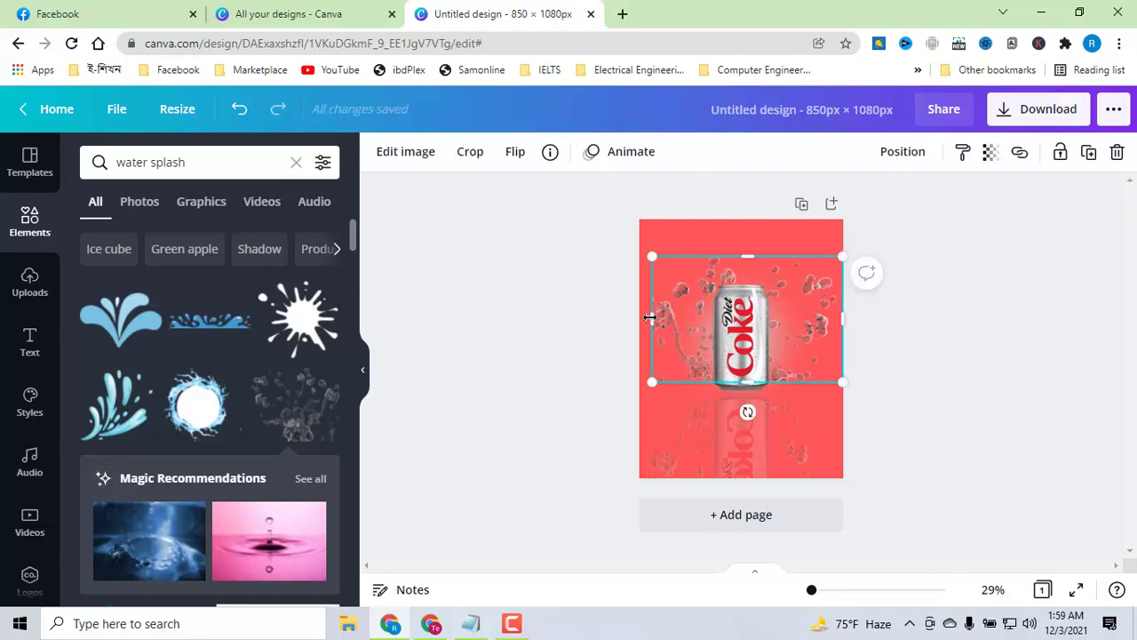
pyautogui.moveTo(652, 318); pyautogui.dragTo(637, 315)
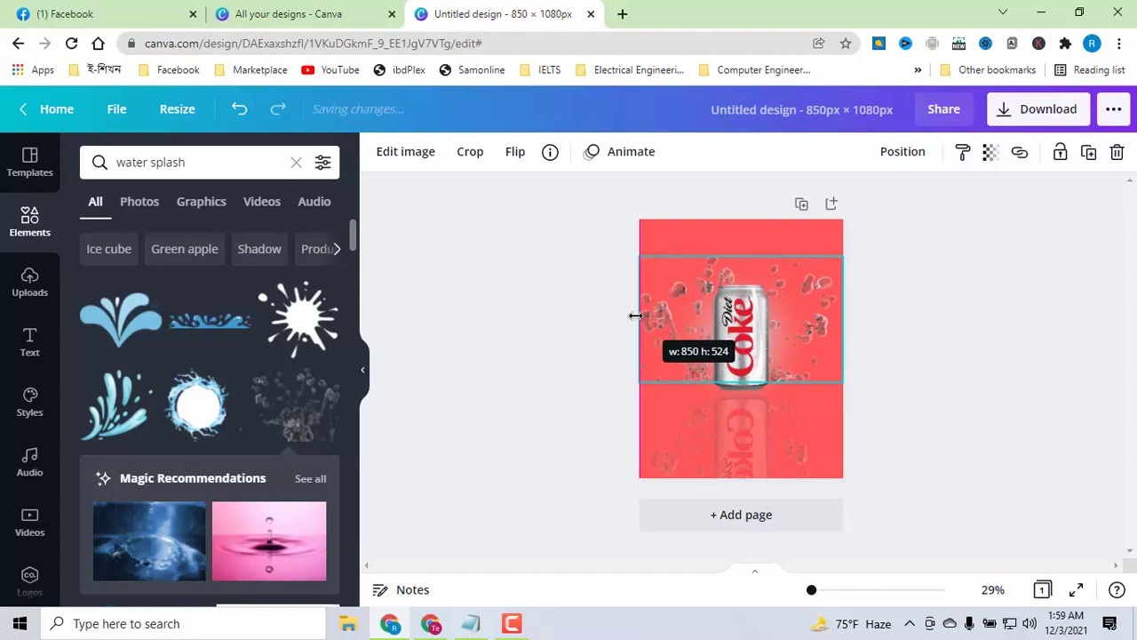
pyautogui.click(1022, 308)
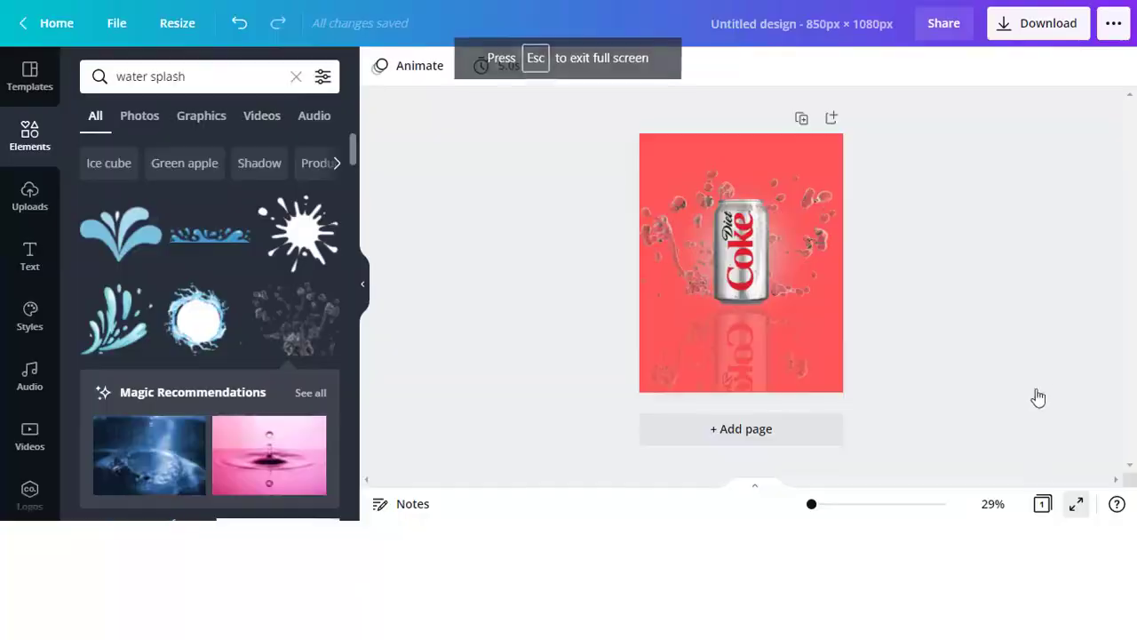
pyautogui.click(1077, 590)
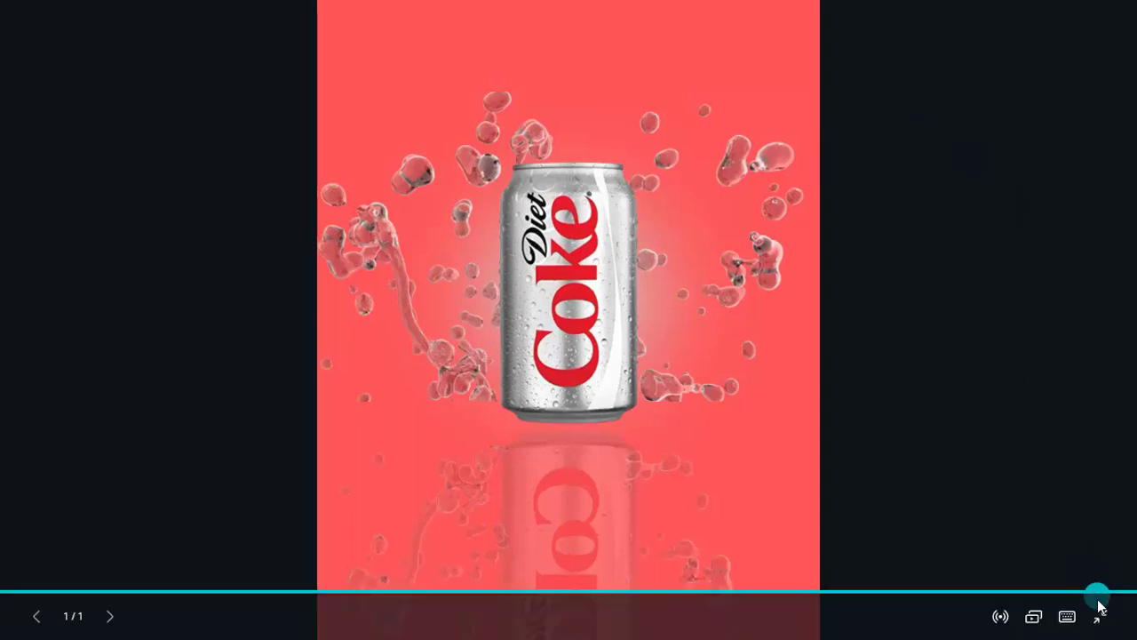
pyautogui.click(1107, 617)
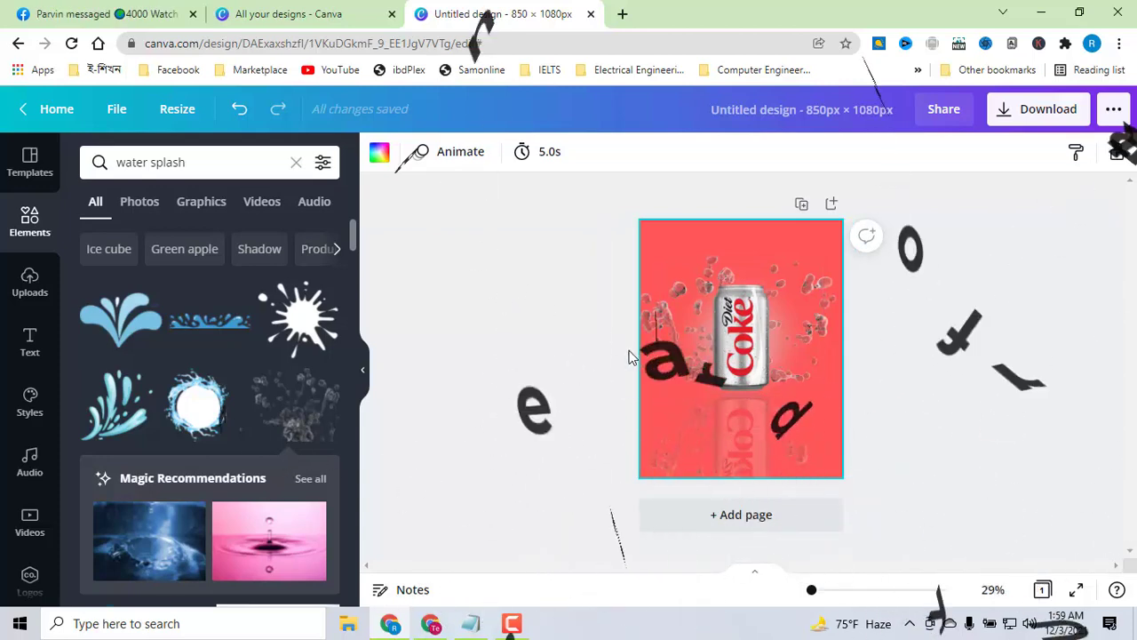
# Title the design 'Reflection effect', fixing the 'Reflectuon' typo via spell-check
pyautogui.click(832, 119)
pyautogui.press('BackSpace')
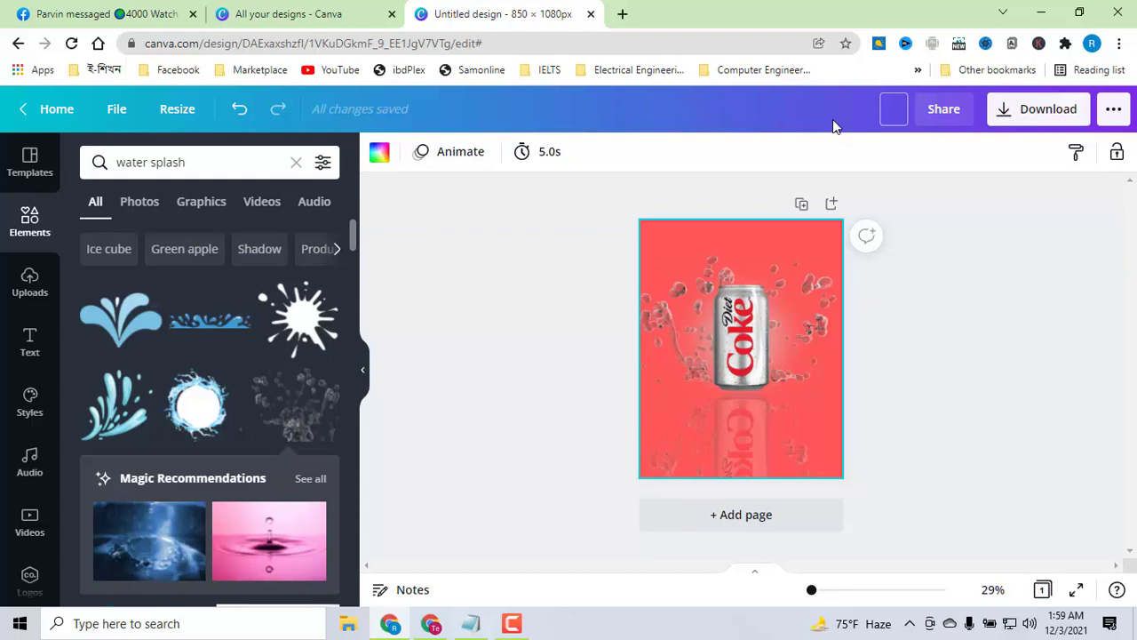
pyautogui.write('Mi')
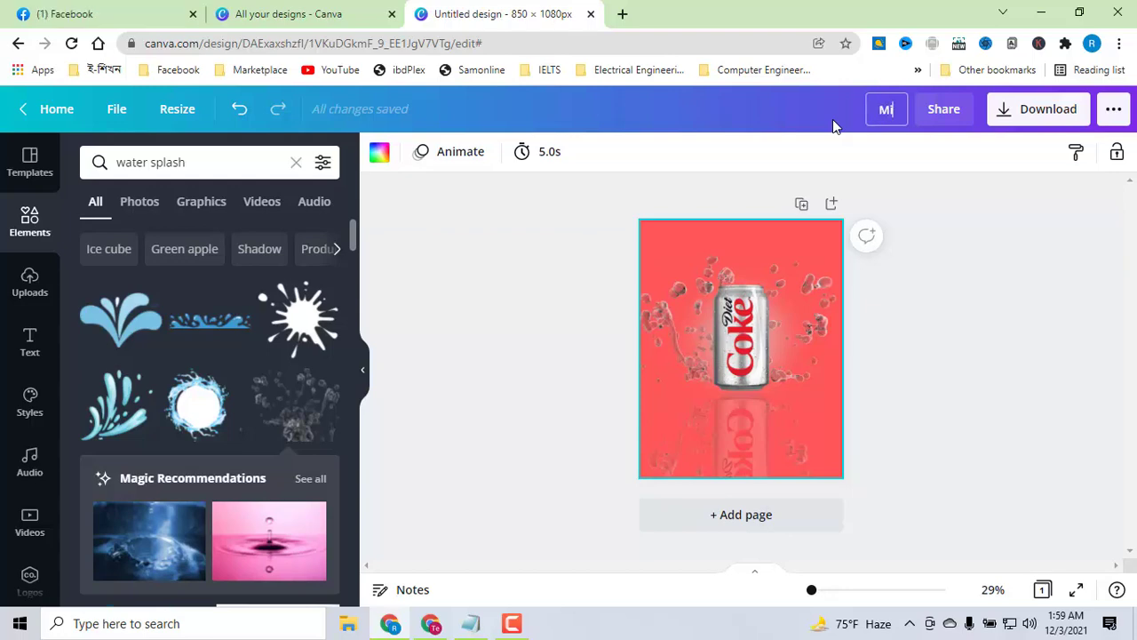
pyautogui.press('BackSpace')
pyautogui.press('BackSpace')
pyautogui.write('R')
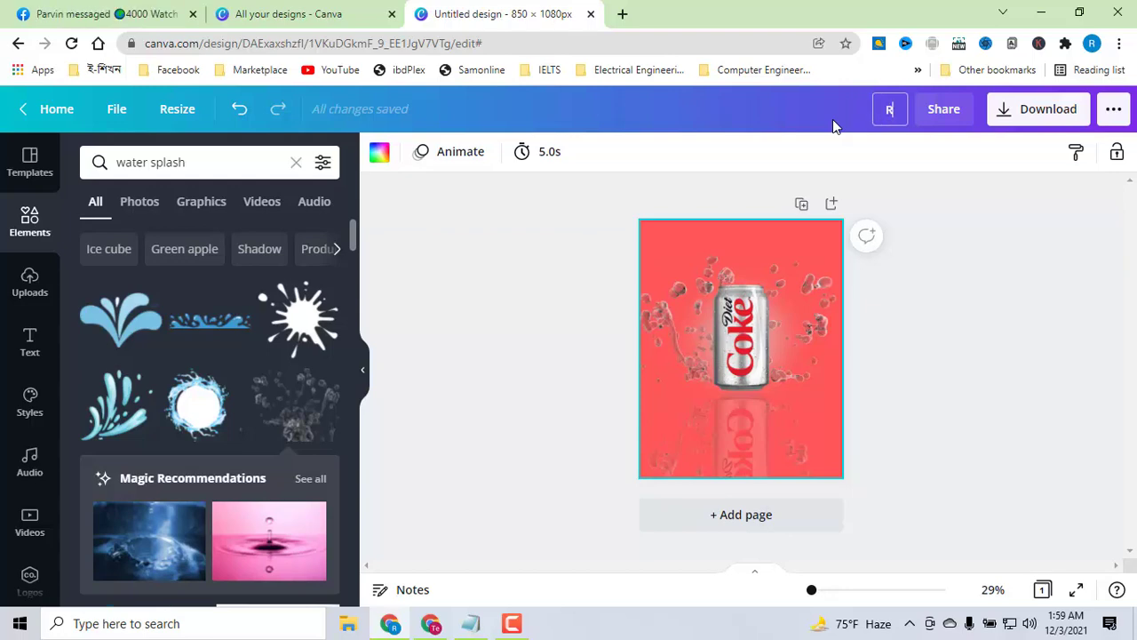
pyautogui.write('ef')
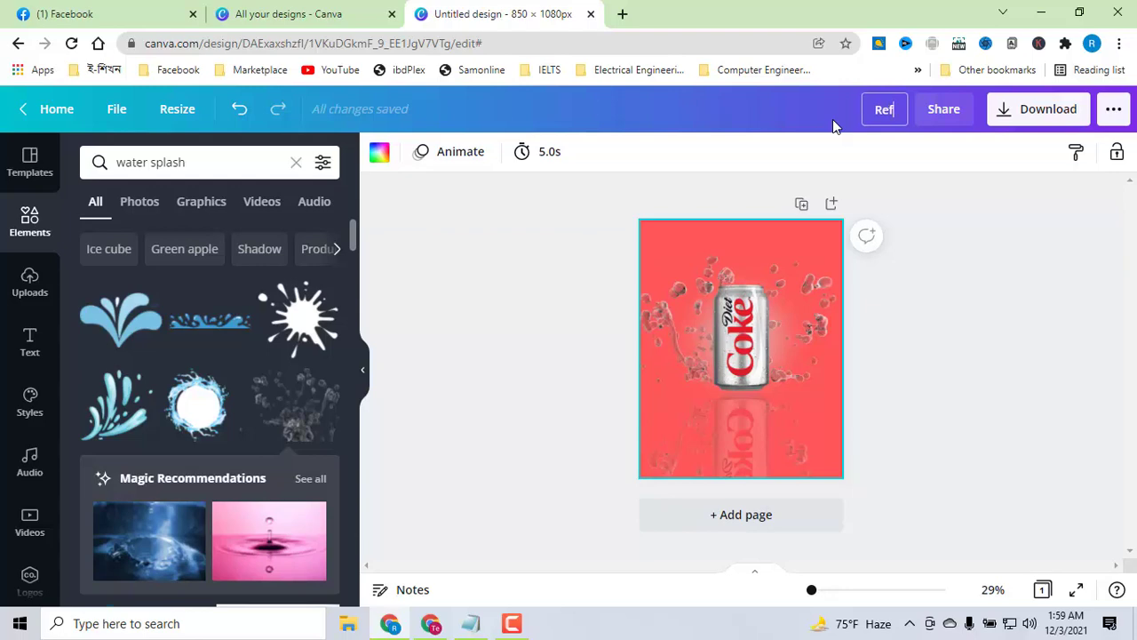
pyautogui.write('lectuo')
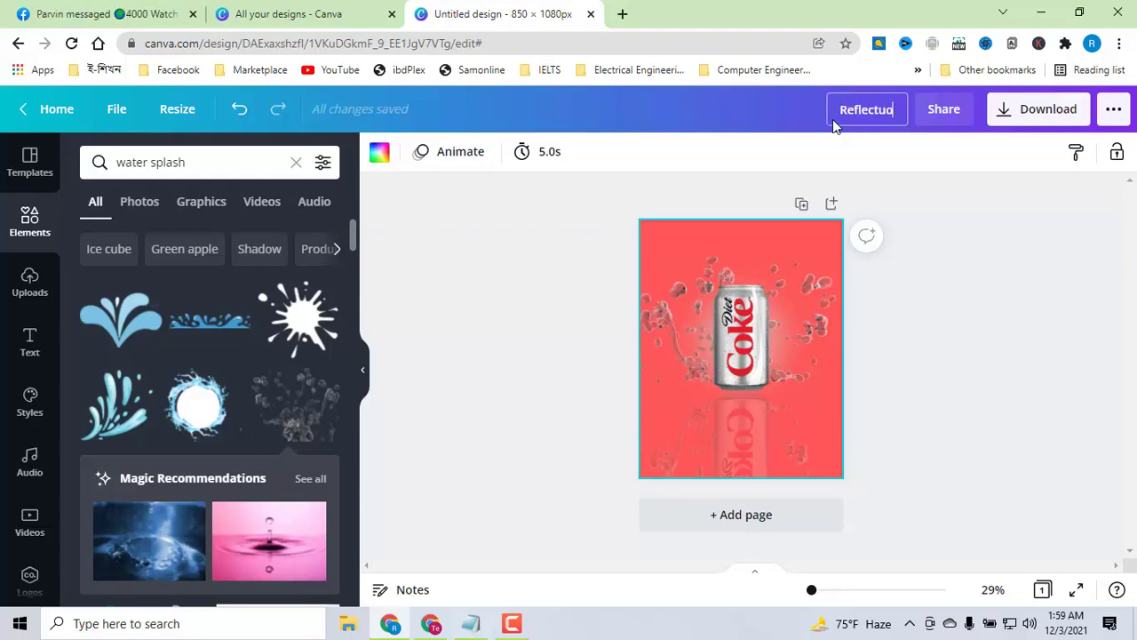
pyautogui.write('n')
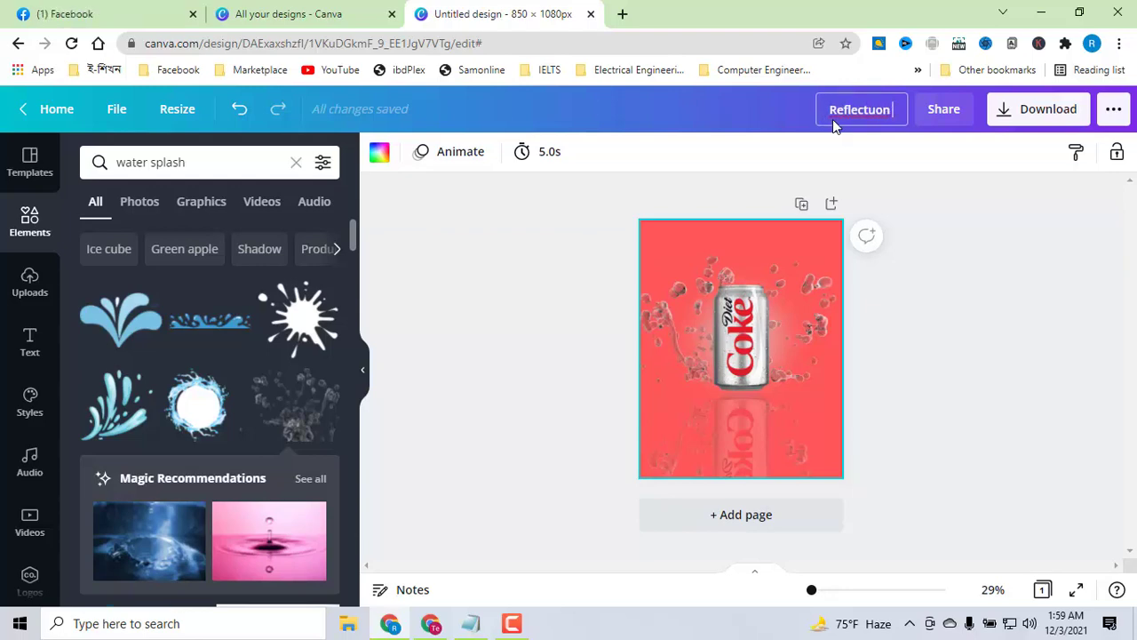
pyautogui.rightClick(845, 116)
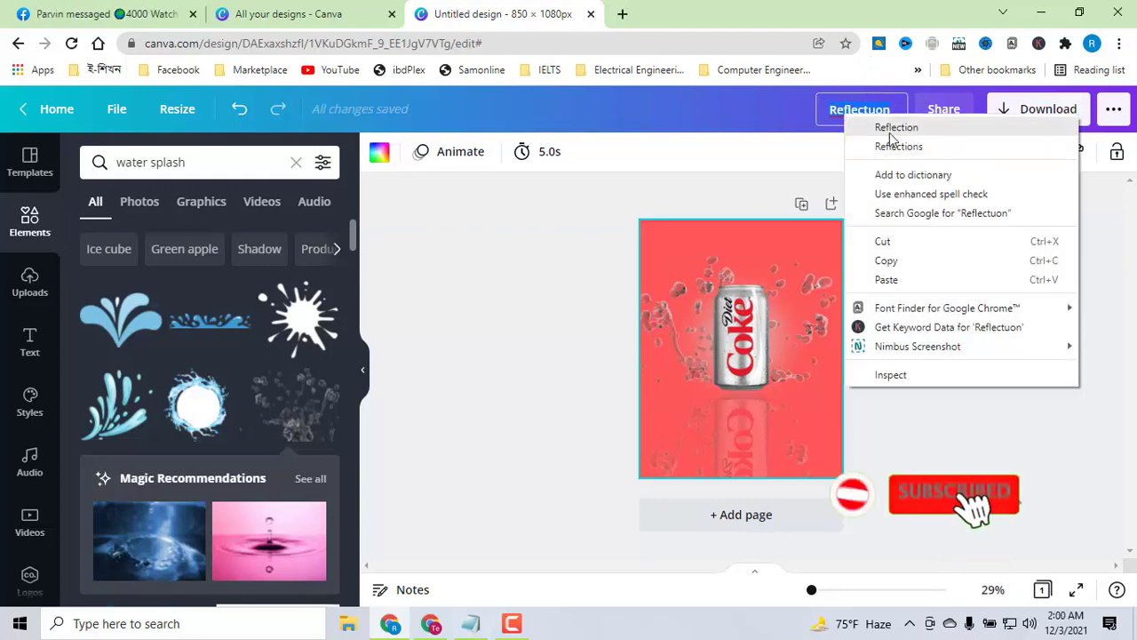
pyautogui.click(895, 129)
pyautogui.write('e')
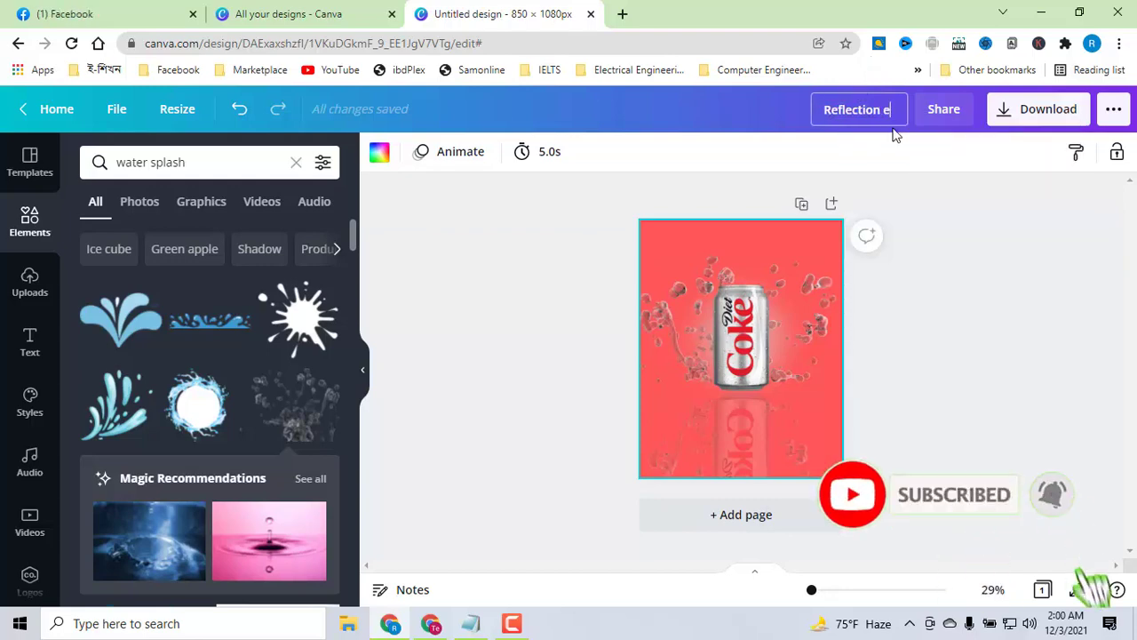
pyautogui.write('ffec')
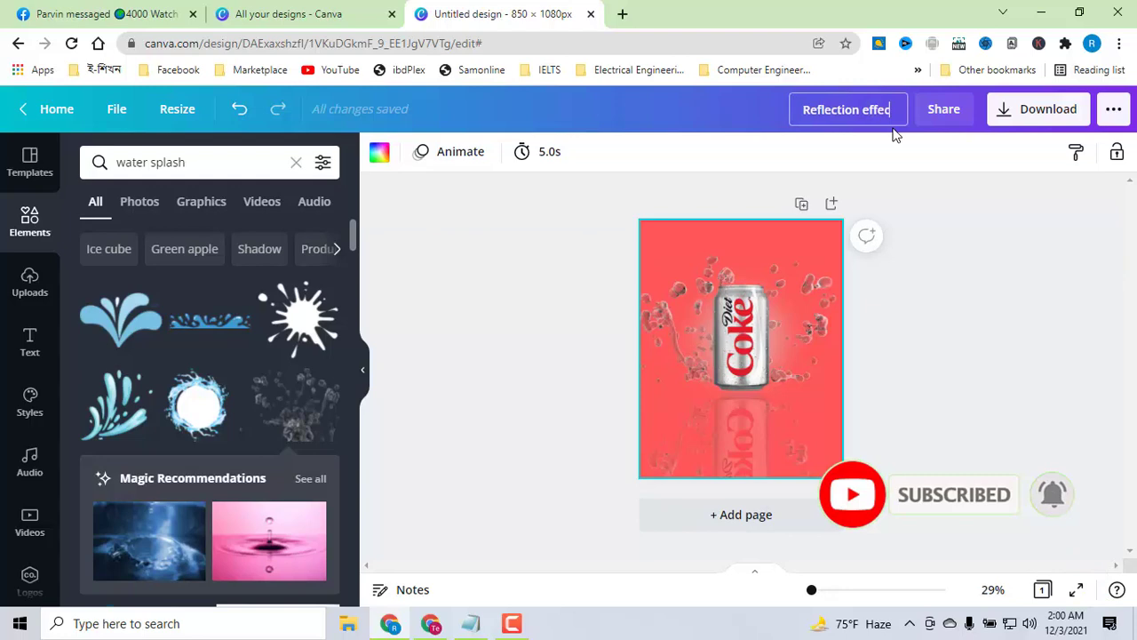
pyautogui.write('t')
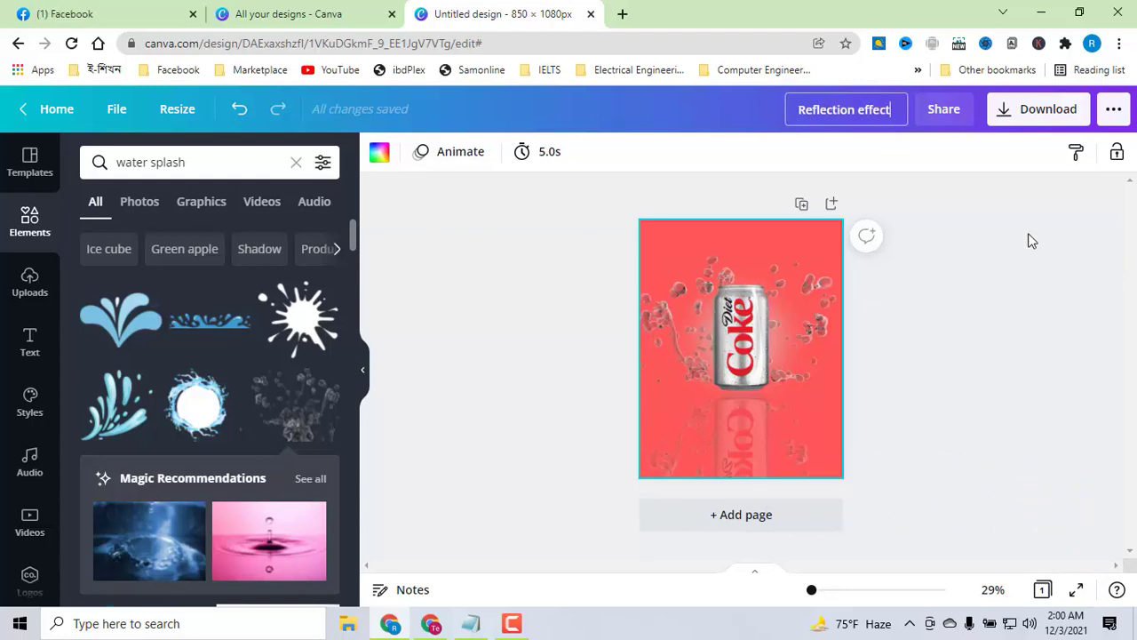
pyautogui.click(1031, 241)
# Download the design as a PNG and open 'Reflection effect.png' from the download bar
pyautogui.click(1029, 108)
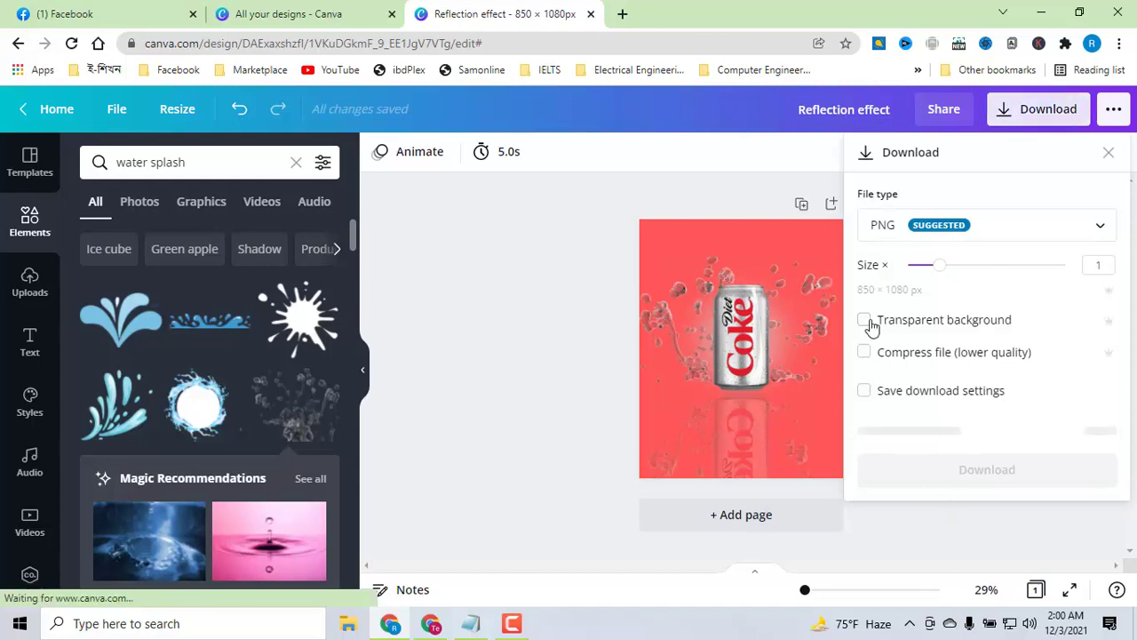
pyautogui.click(597, 267)
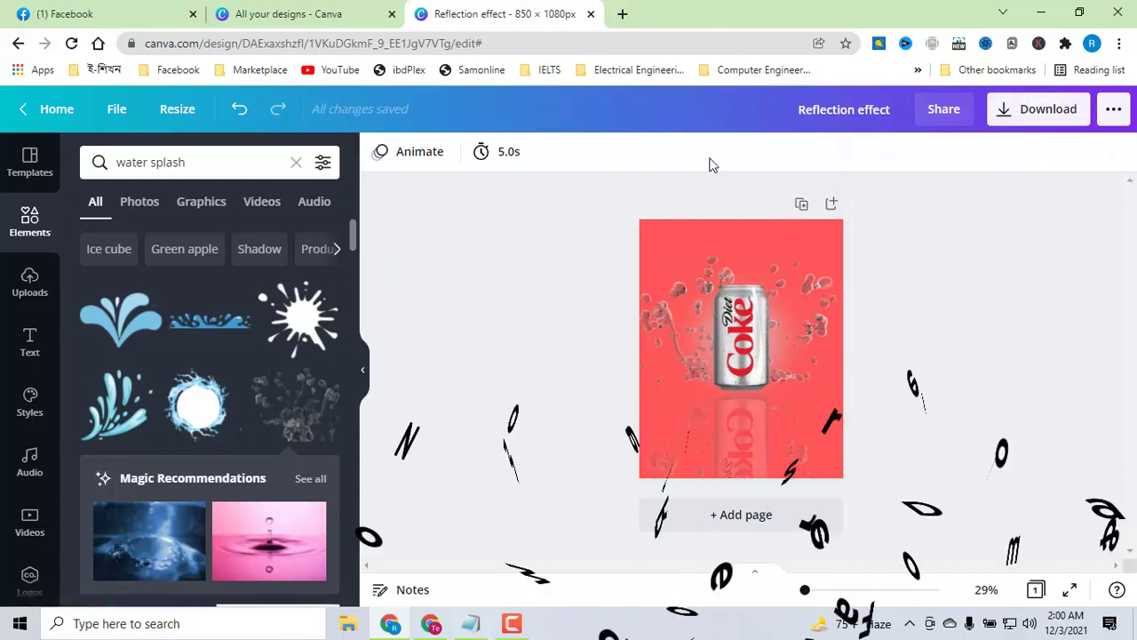
pyautogui.click(999, 114)
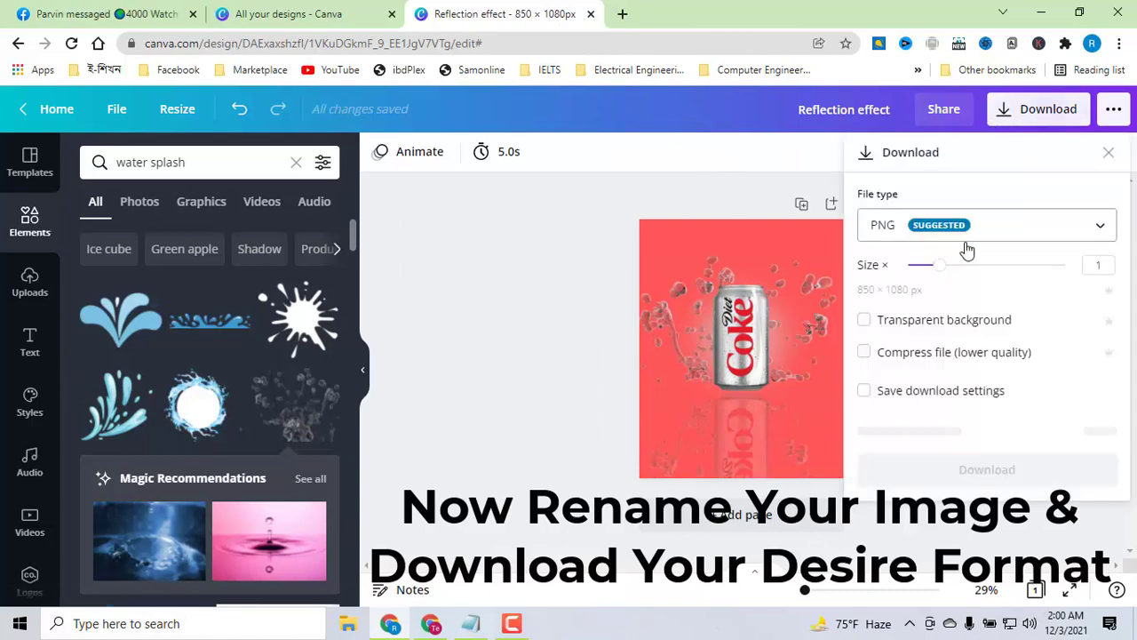
pyautogui.click(972, 434)
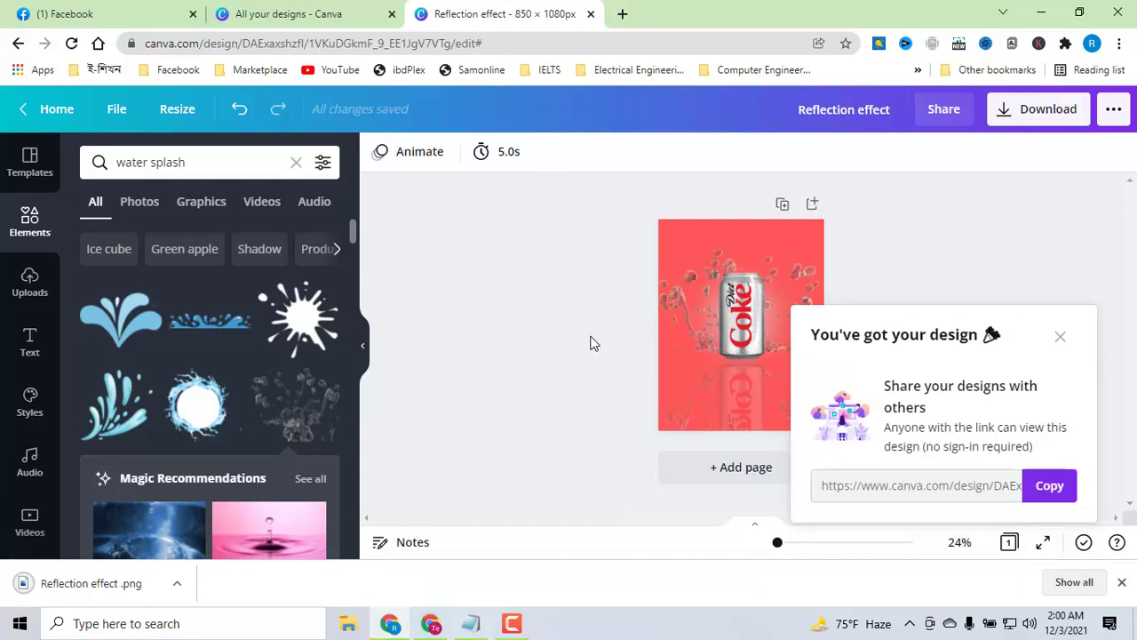
pyautogui.click(1058, 341)
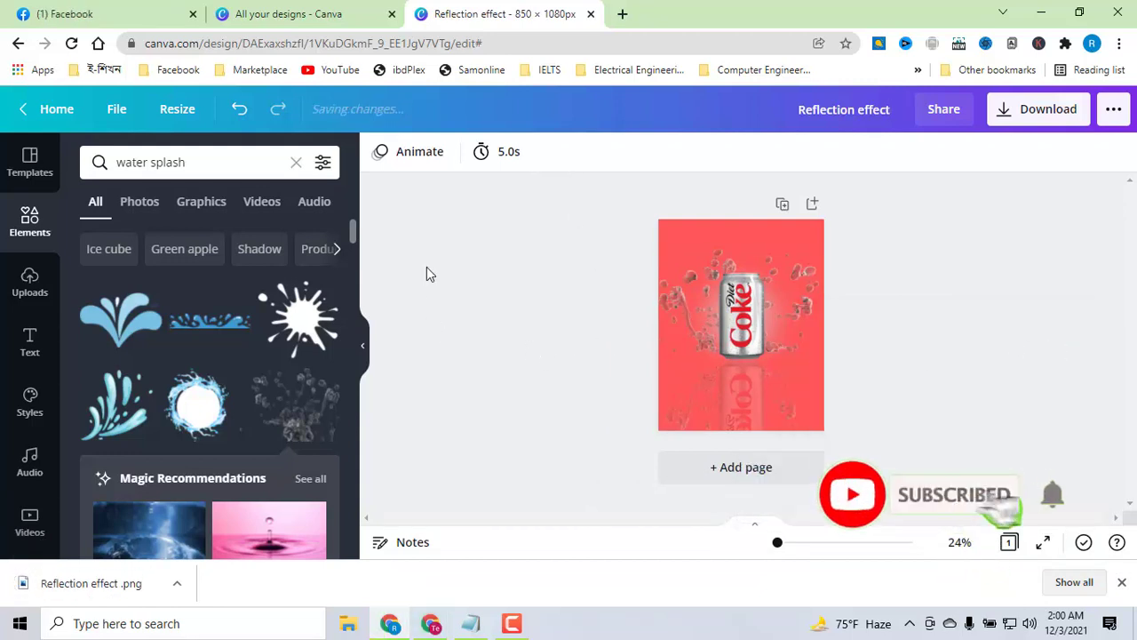
pyautogui.click(87, 578)
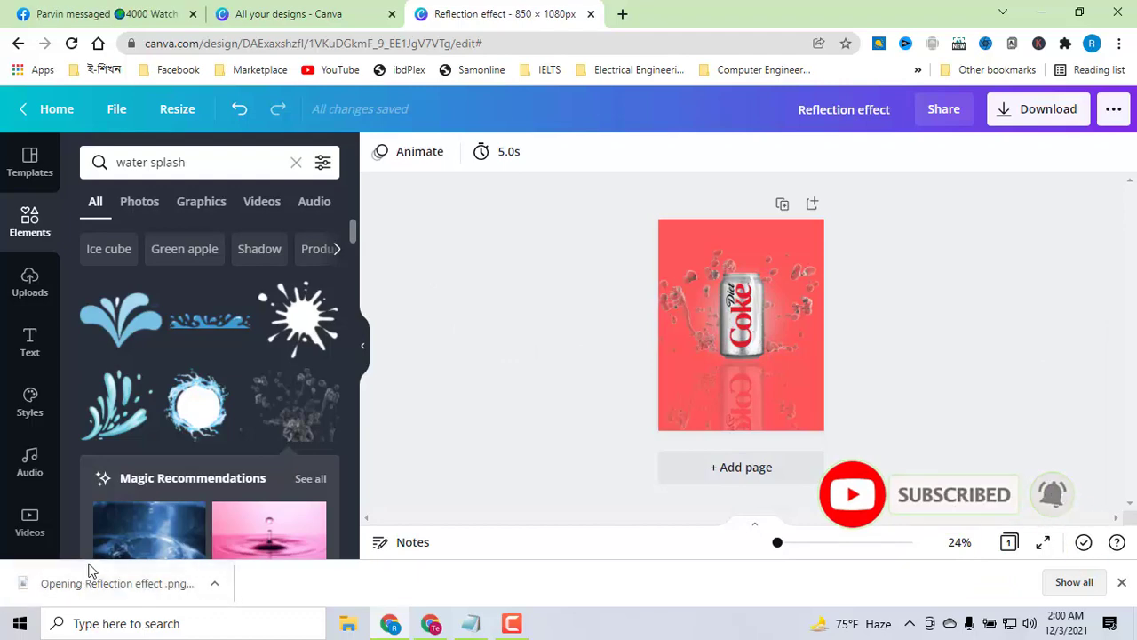